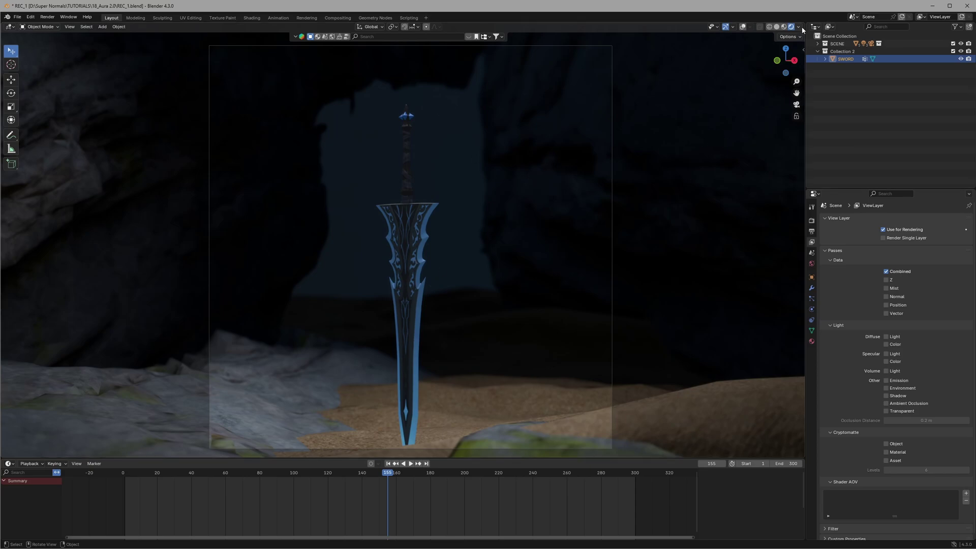
- Show the viewport overlays and select the sword
left_click(742, 27)
left_click(423, 225)
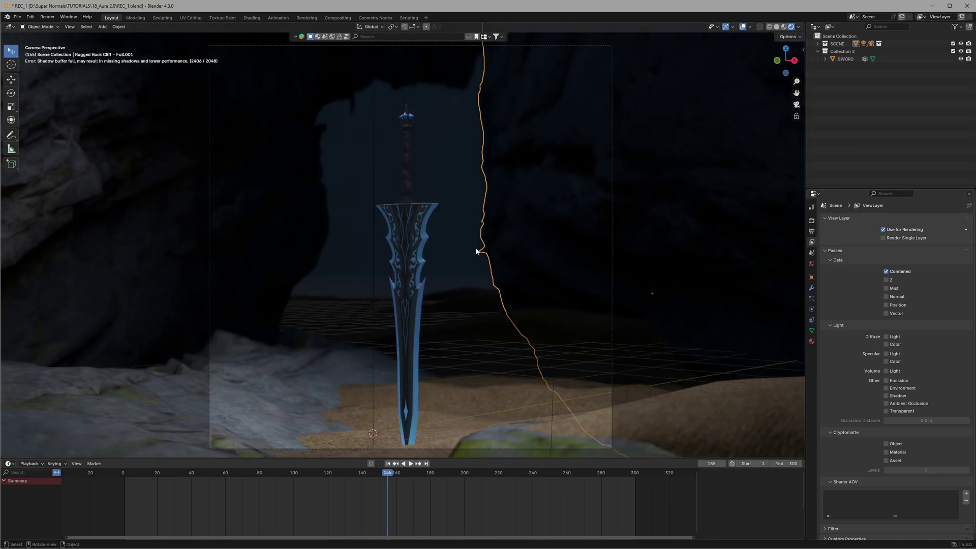
left_click(409, 214)
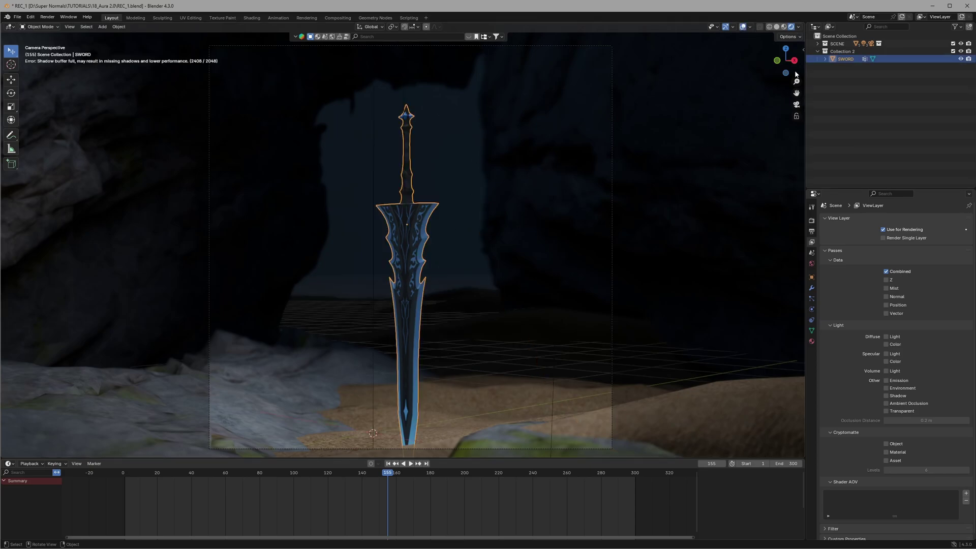
- Split the 3D viewport, make the new area a Geometry Node Editor without its sidebar, and create a new node tree for the sword
left_click_drag(802, 23, 410, 35)
left_click(421, 28)
left_click(442, 92)
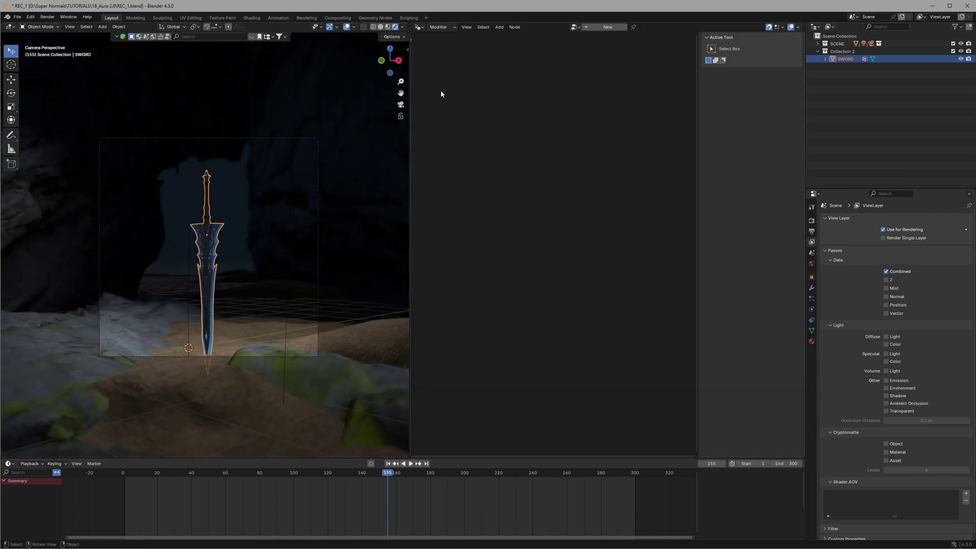
key("n")
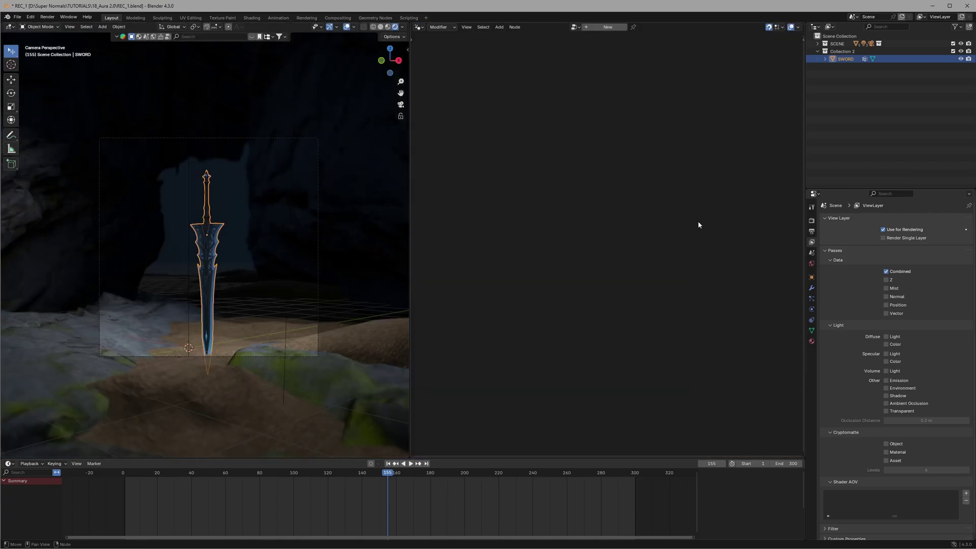
left_click(607, 28)
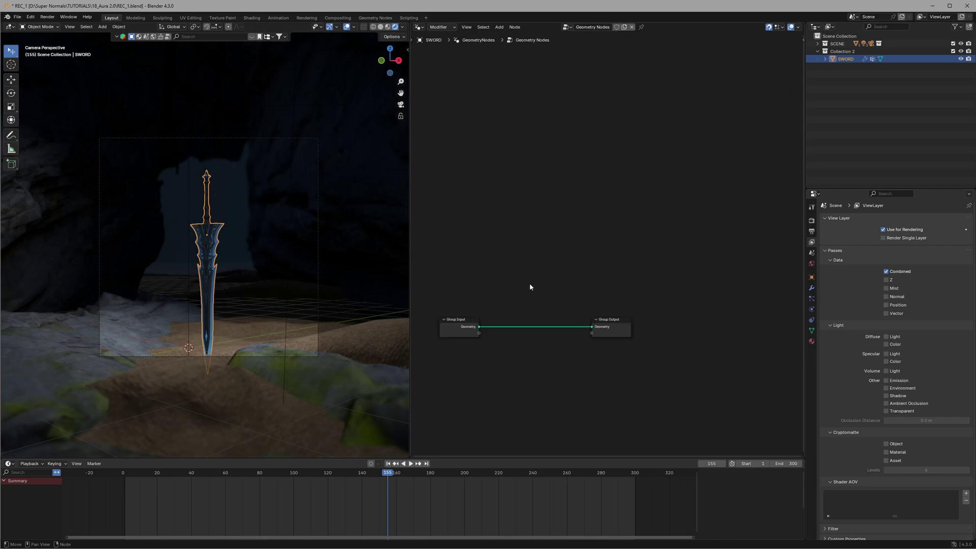
key("Home")
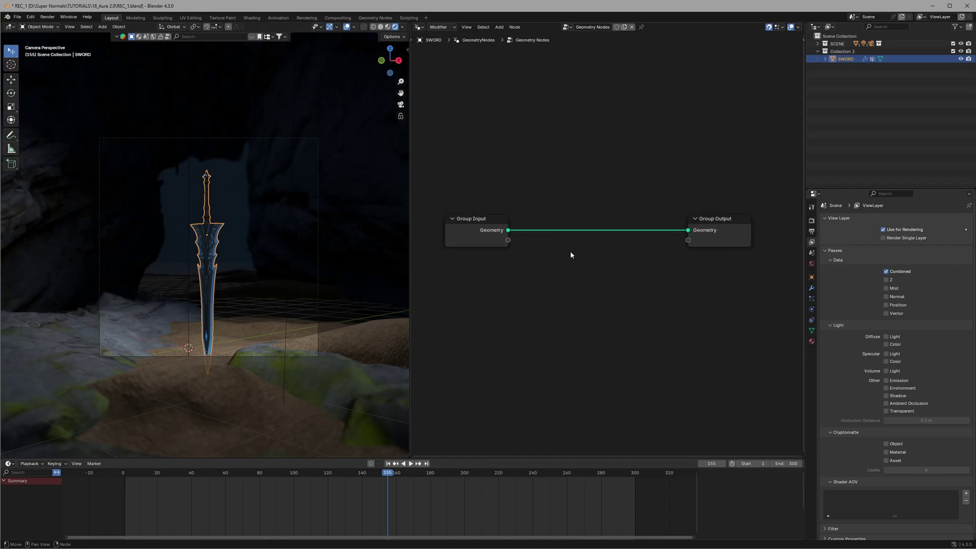
- Insert a Join Geometry node between Group Input and Group Output
key("shift+a")
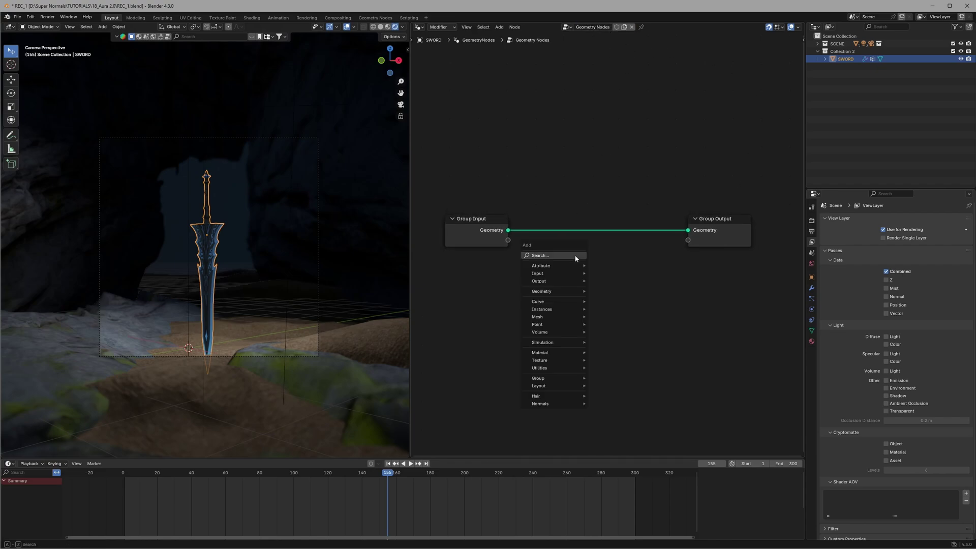
left_click(576, 256)
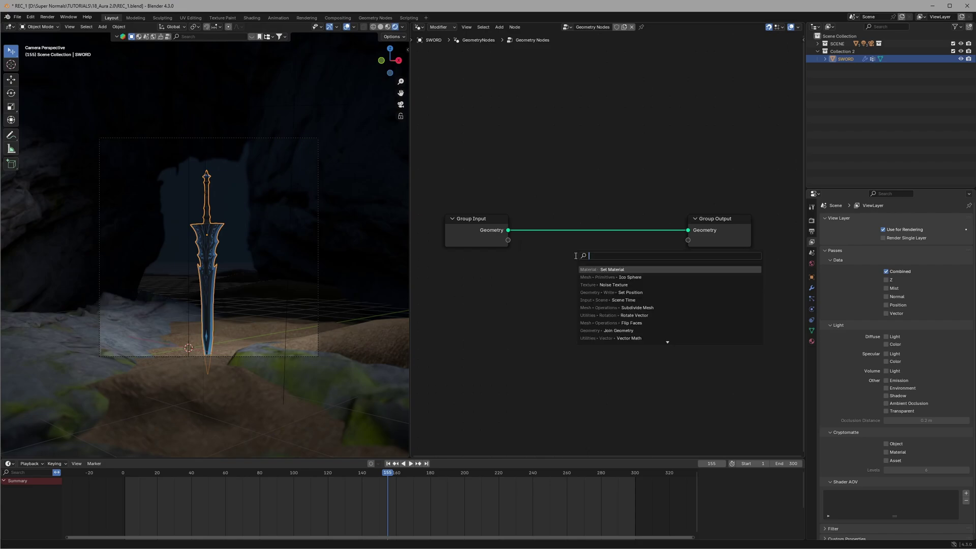
type("join")
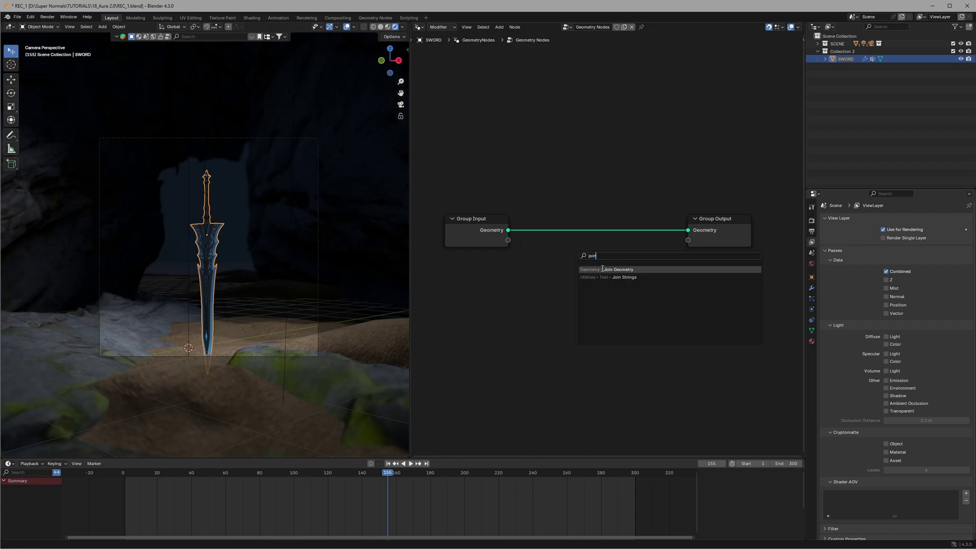
left_click(603, 268)
left_click(603, 272)
- Add a Set Position node below the main link and connect the Group Input geometry to it
key("shift+a")
type("set po")
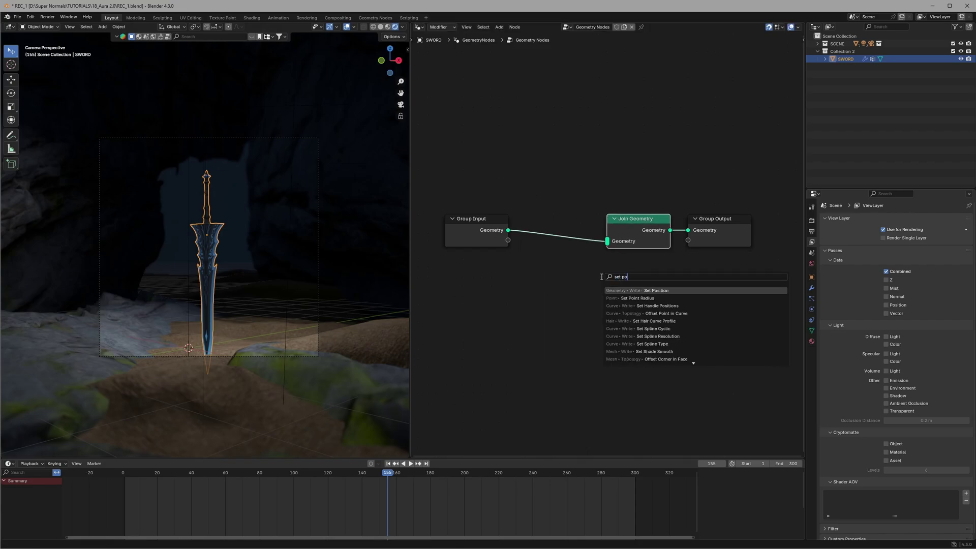
left_click(625, 288)
left_click(623, 288)
left_click_drag(507, 230, 530, 249)
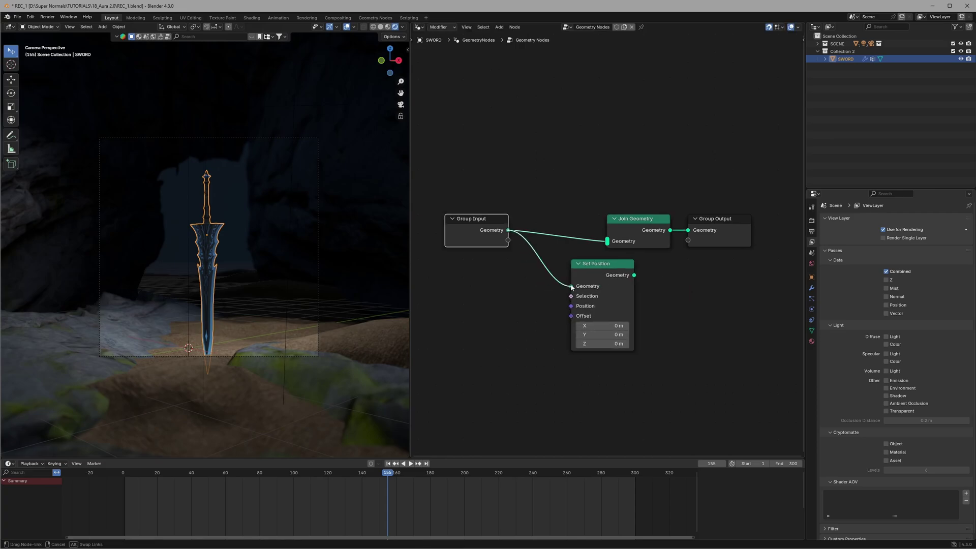
- Move Join Geometry and Group Output further along and connect Set Position's output into Join Geometry
left_click_drag(740, 194, 650, 243)
key("g")
left_click(695, 238)
left_click(676, 264)
left_click_drag(633, 275, 652, 241)
left_click(673, 272)
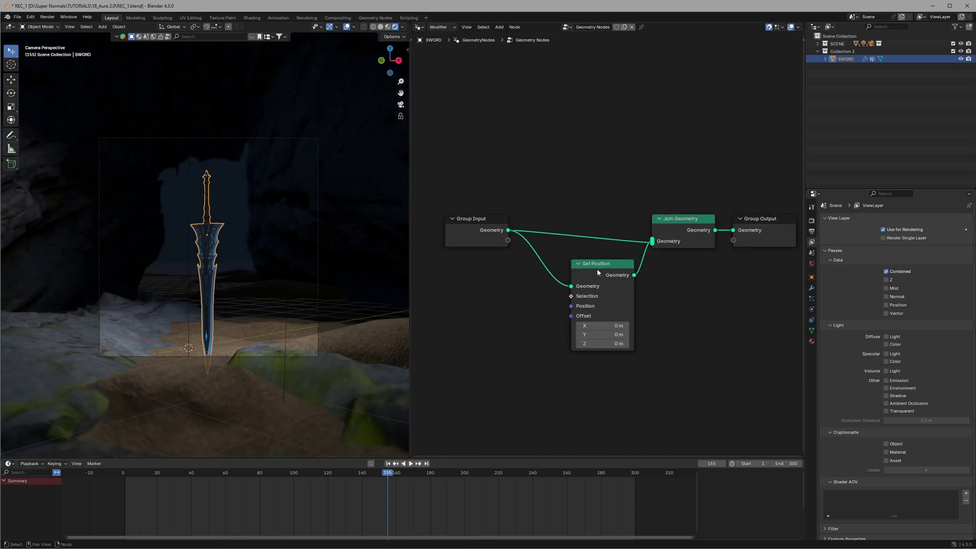
- Try shifting the duplicate sword with Set Position's X, Y and Z offsets, and reset them to 0 m
mouse_move(595, 325)
left_mouse_down()
mouse_move(558, 334)
mouse_move(595, 344)
left_mouse_up()
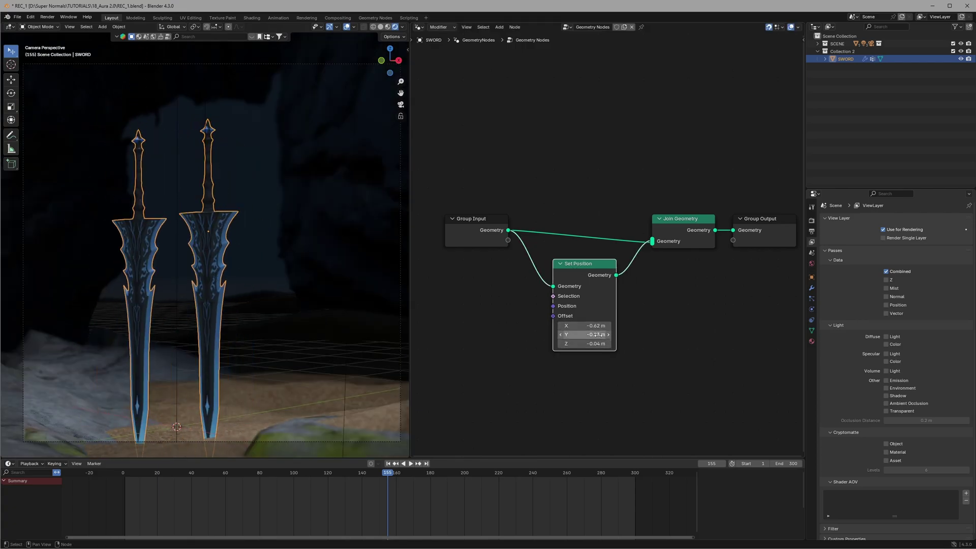
type("0")
key("Return")
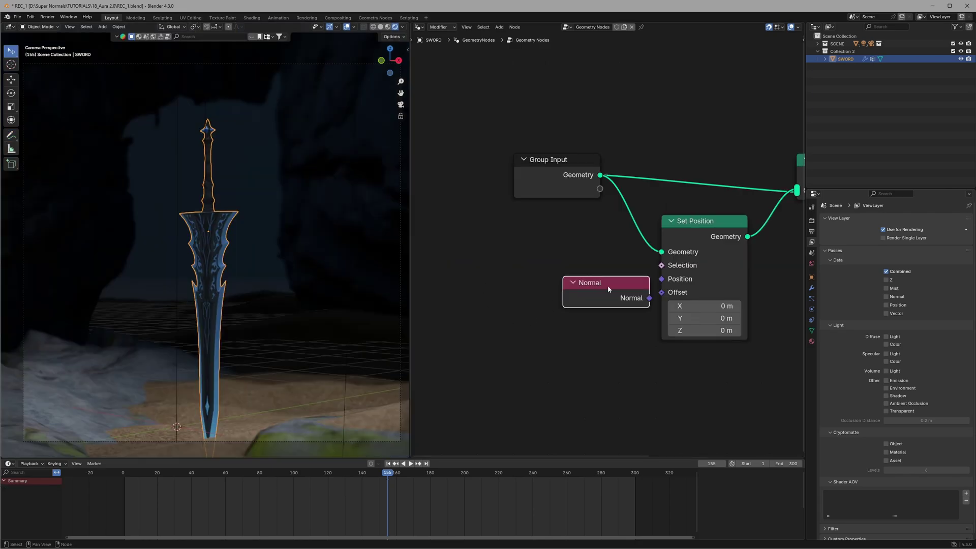
- Add a Normal node and connect it to Set Position's Offset
left_click_drag(607, 290, 534, 277)
left_click(587, 292)
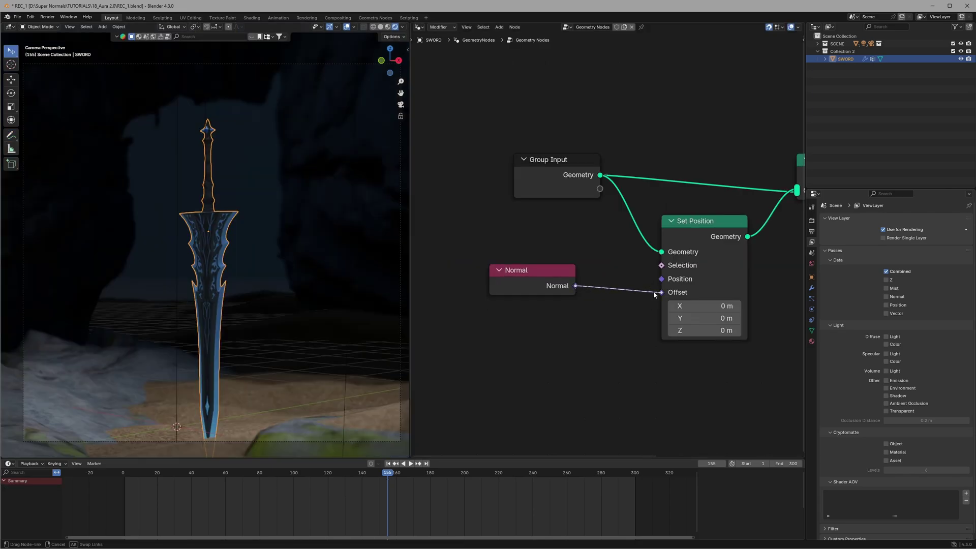
left_click_drag(654, 295, 655, 294)
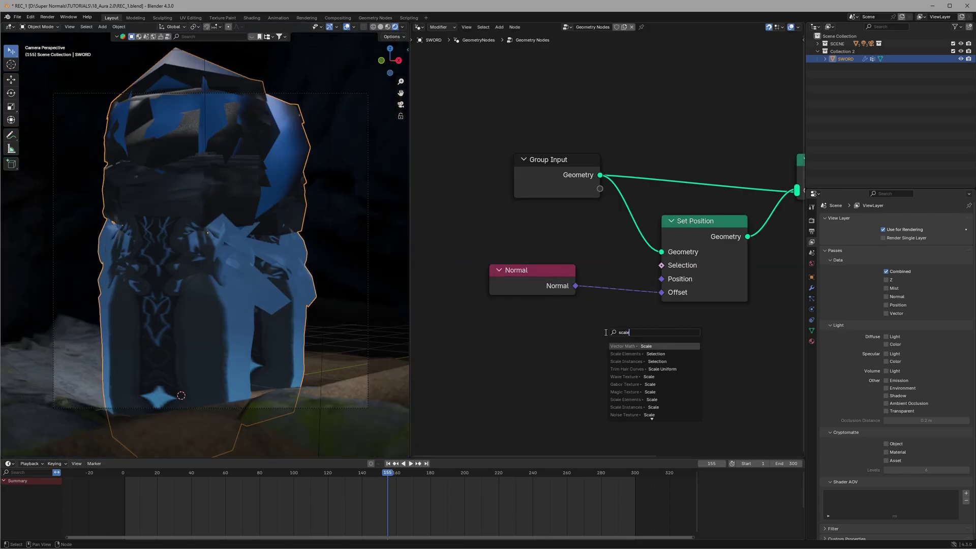
- Insert a Vector Math Scale node between Normal and the Set Position Offset, with its scale set to 0.02
left_click(650, 416)
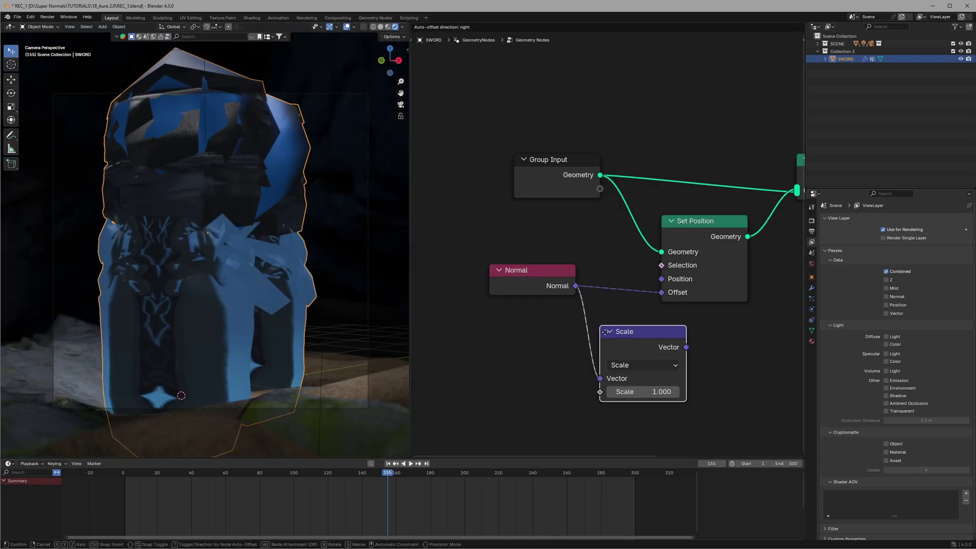
left_click(636, 339)
left_click_drag(686, 347, 656, 295)
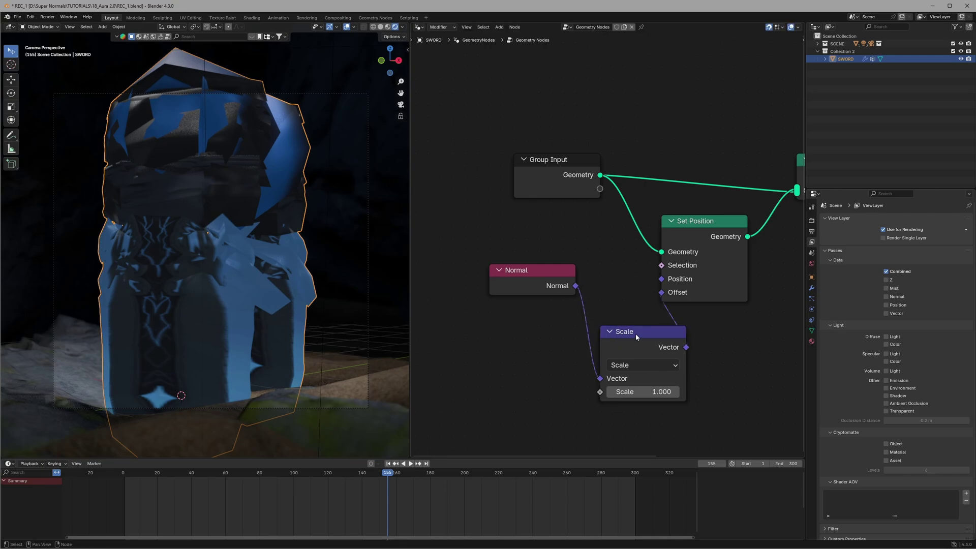
left_click_drag(625, 260, 562, 346)
key("g")
left_click(586, 320)
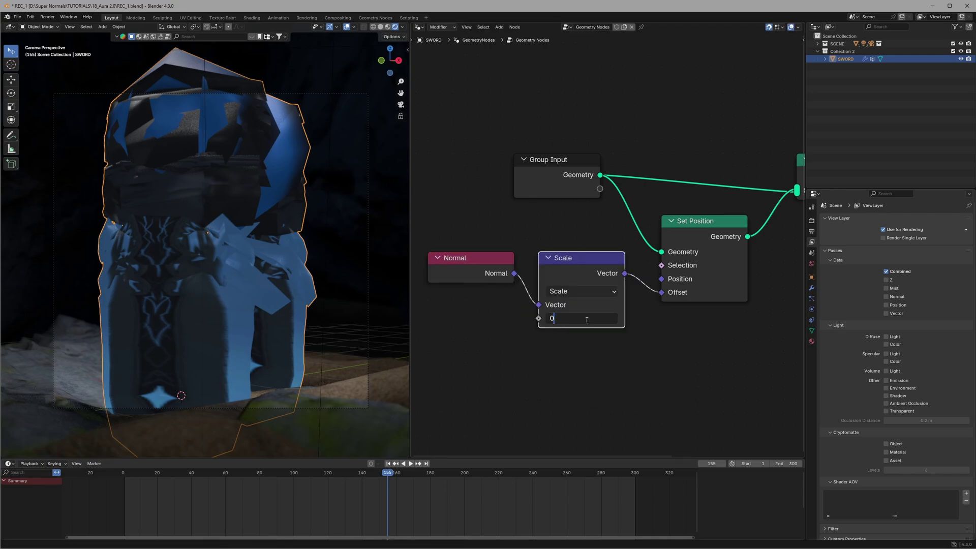
key("Return")
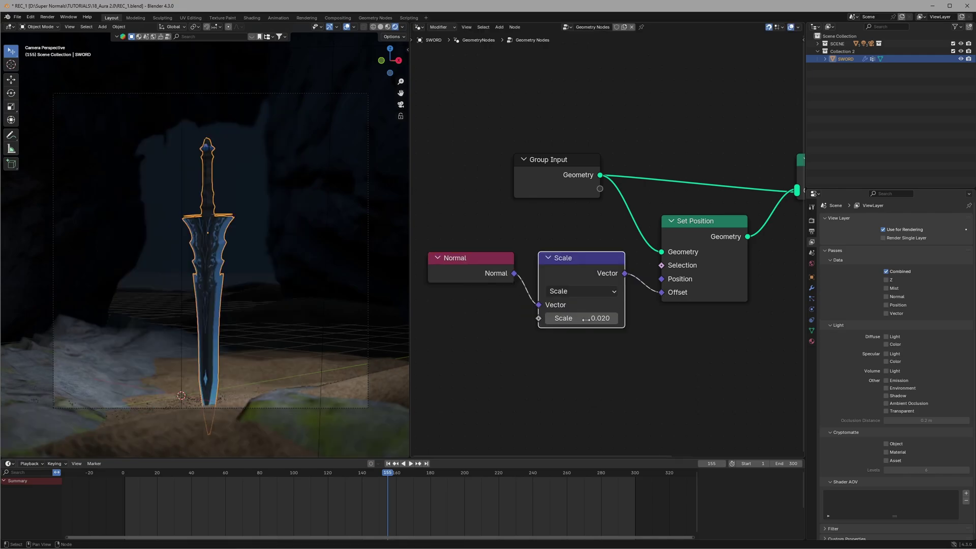
- Compare the sword with the offset link muted and unmuted, and examine the enlarged shell in solid shading with X-Ray on
scroll(218, 305, "up", 7)
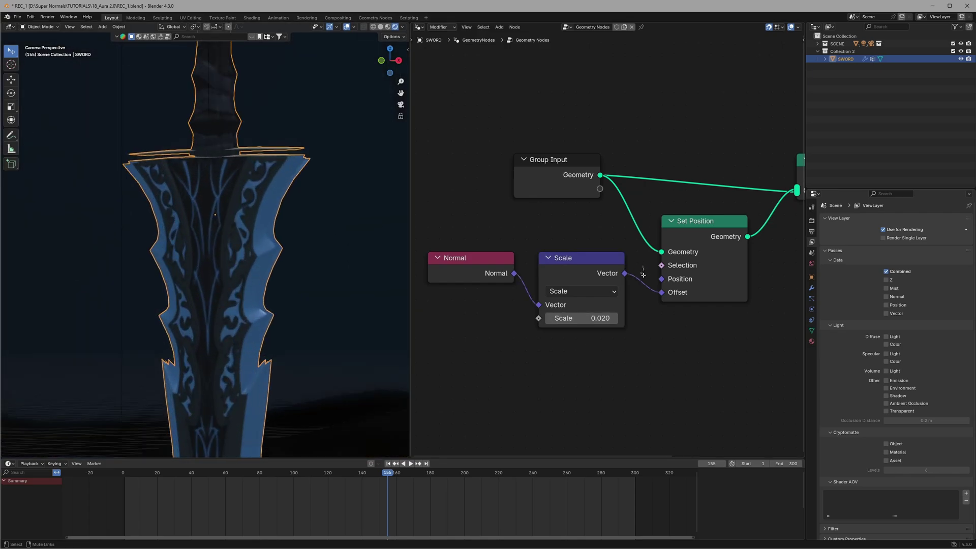
right_click_drag(643, 274, 644, 292, "ctrl+alt")
right_click_drag(645, 257, 639, 305, "ctrl+alt")
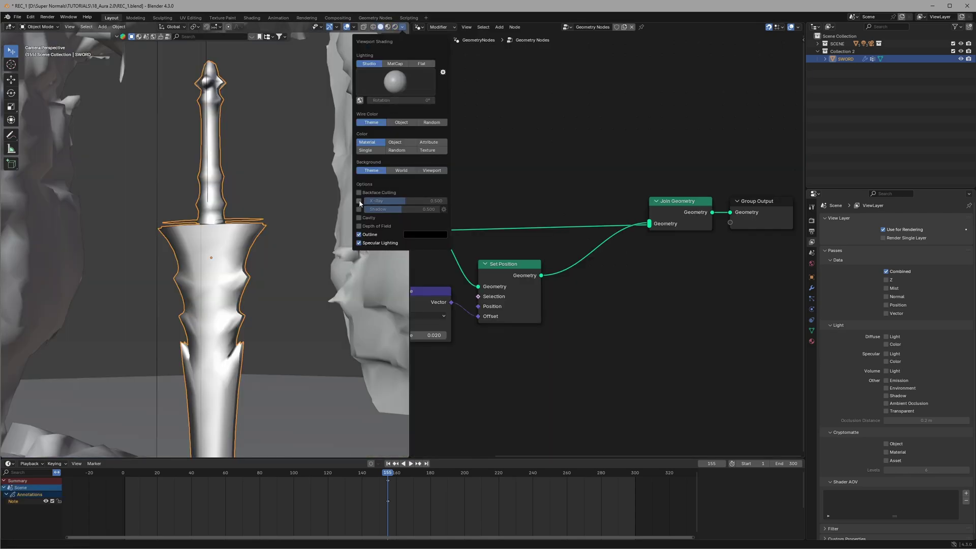
left_click(359, 201)
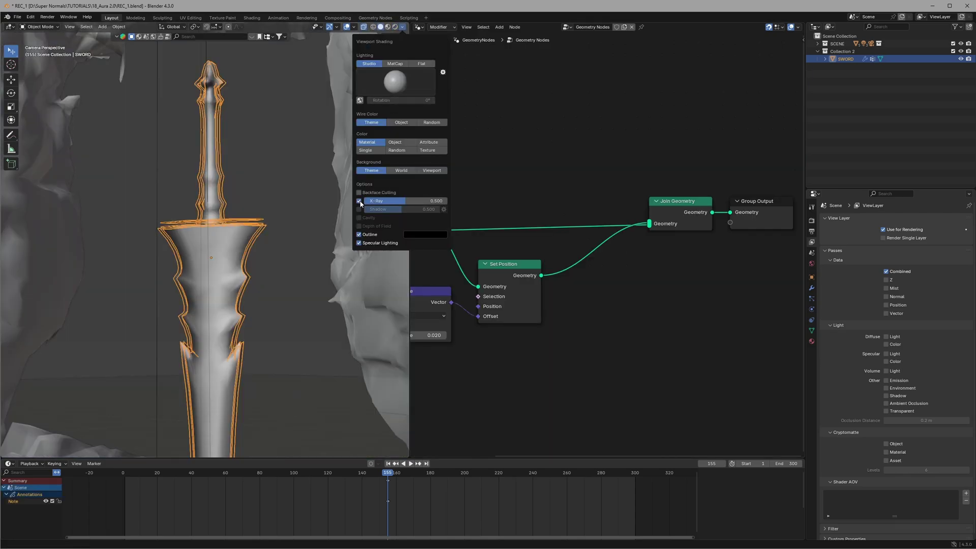
scroll(163, 263, "up", 5)
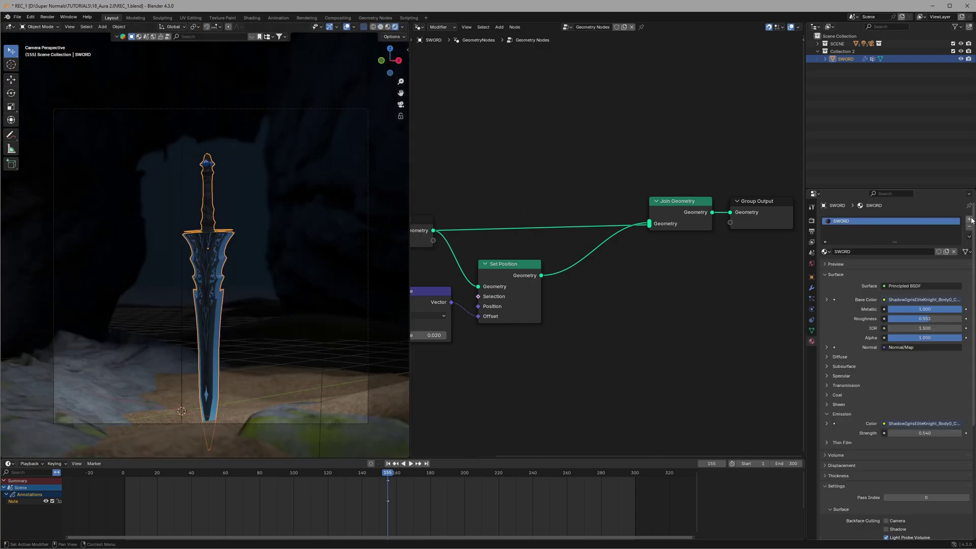
- Add a second material slot with a new Emission material and assign it through a Set Material node after Set Position
left_click(970, 219)
left_click(885, 266)
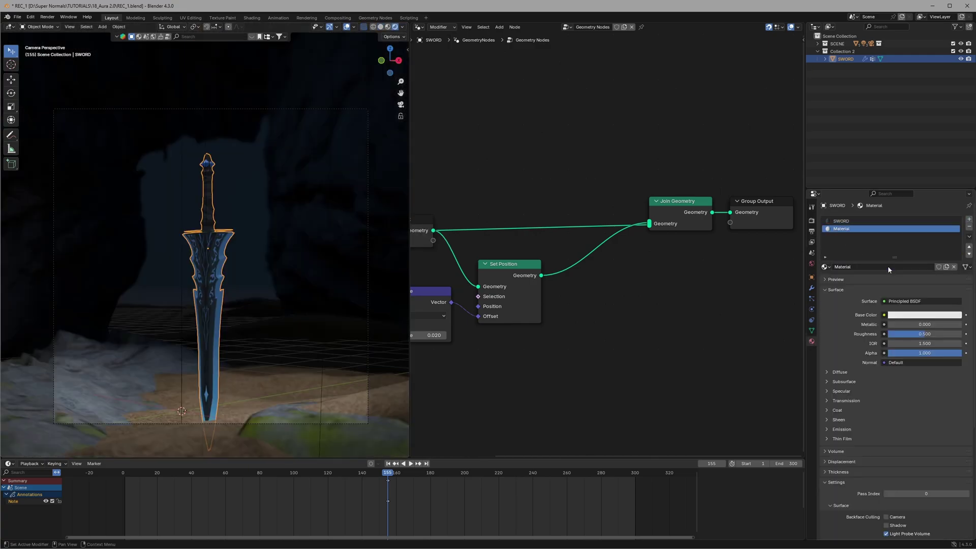
left_click(903, 301)
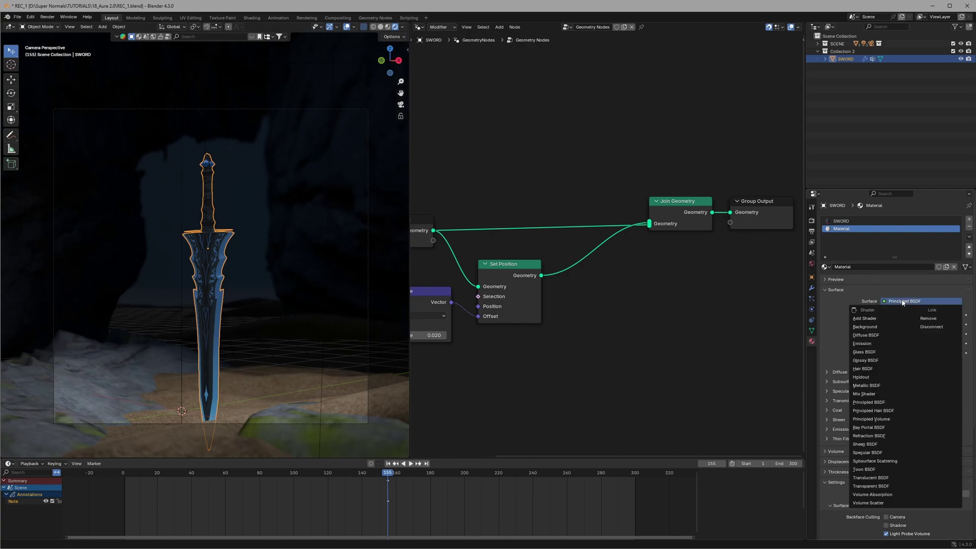
left_click(868, 343)
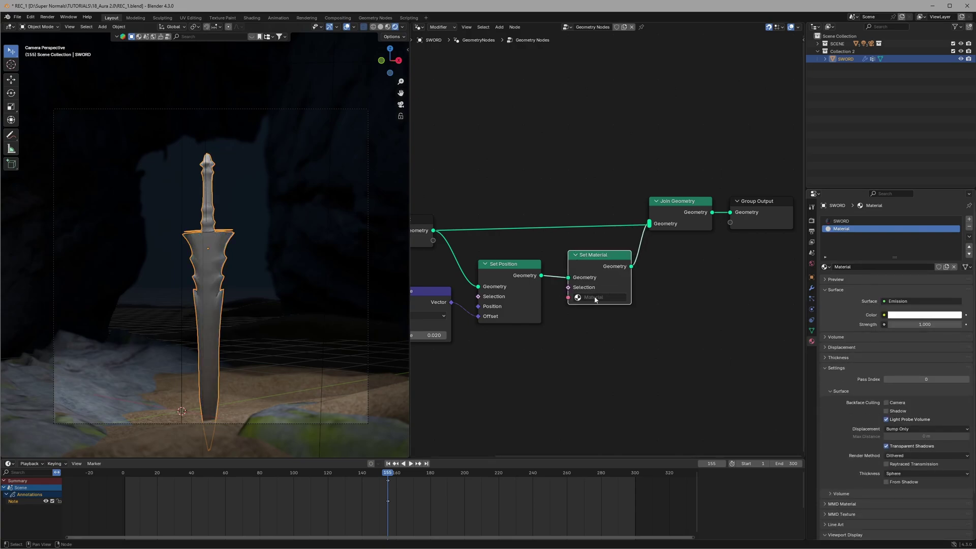
left_click(595, 300)
left_click(597, 320)
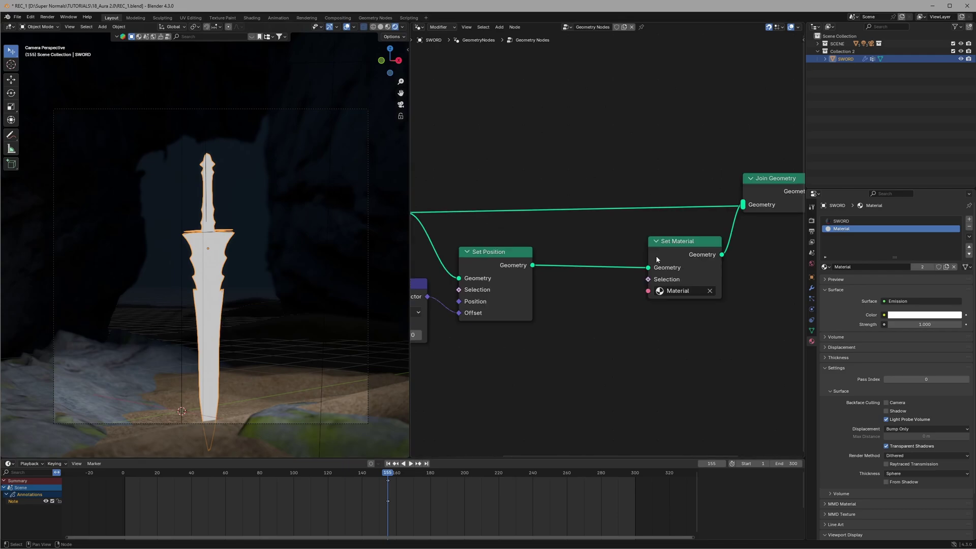
- Make room after Set Position and insert a Flip Faces node between Set Position and Set Material
scroll(726, 265, "down", 2)
middle_click_drag(727, 265, 635, 270)
left_click_drag(738, 167, 579, 343)
key("g")
left_click(645, 335)
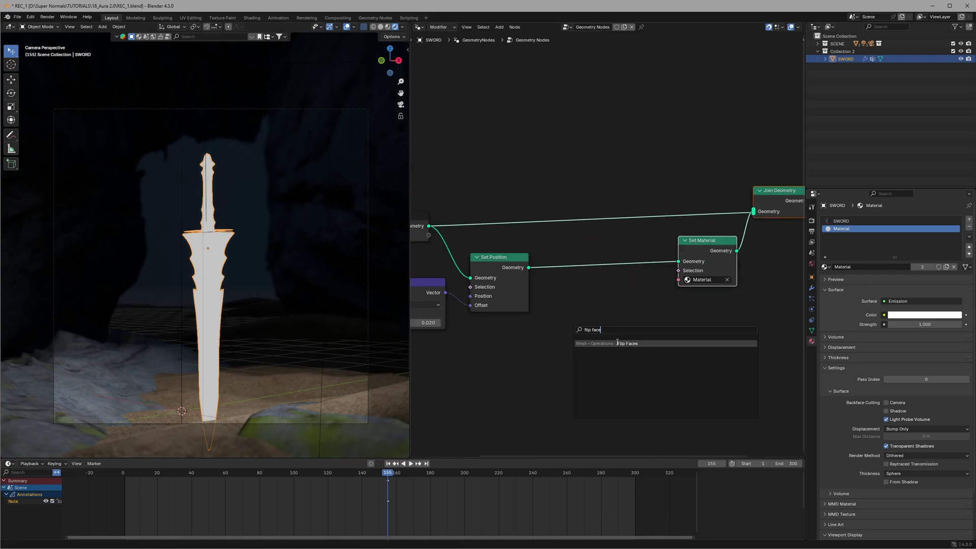
left_click(617, 342)
left_click(575, 252)
scroll(605, 253, "up", 4)
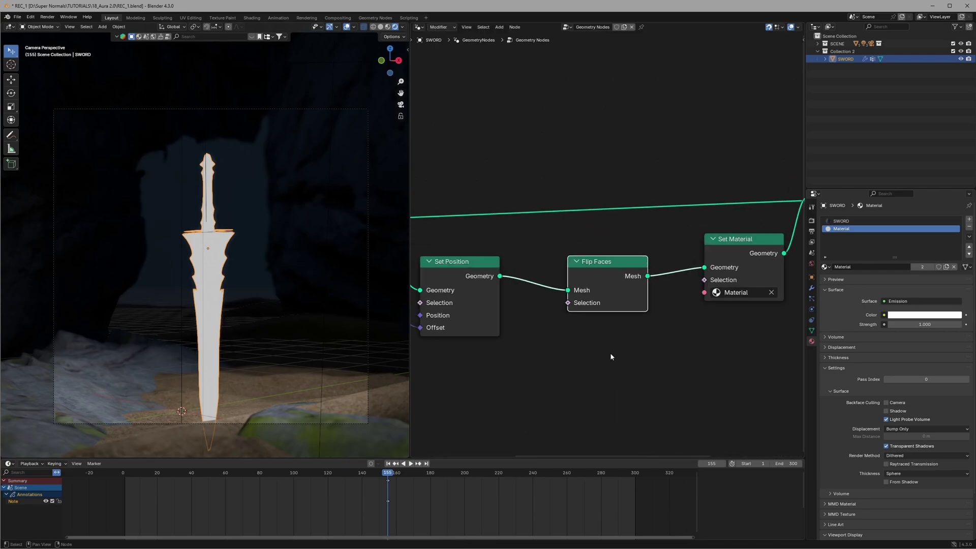
middle_click_drag(611, 357, 626, 346)
left_click_drag(632, 272, 621, 265)
scroll(625, 340, "down", 6)
- Enable Camera backface culling in the emission material's settings
left_click(826, 369)
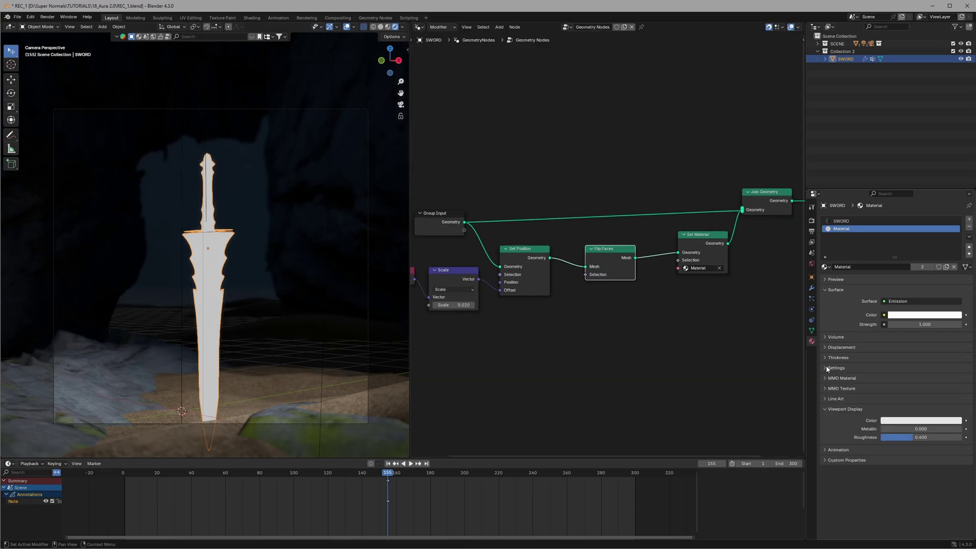
left_click(825, 366)
left_click(824, 366)
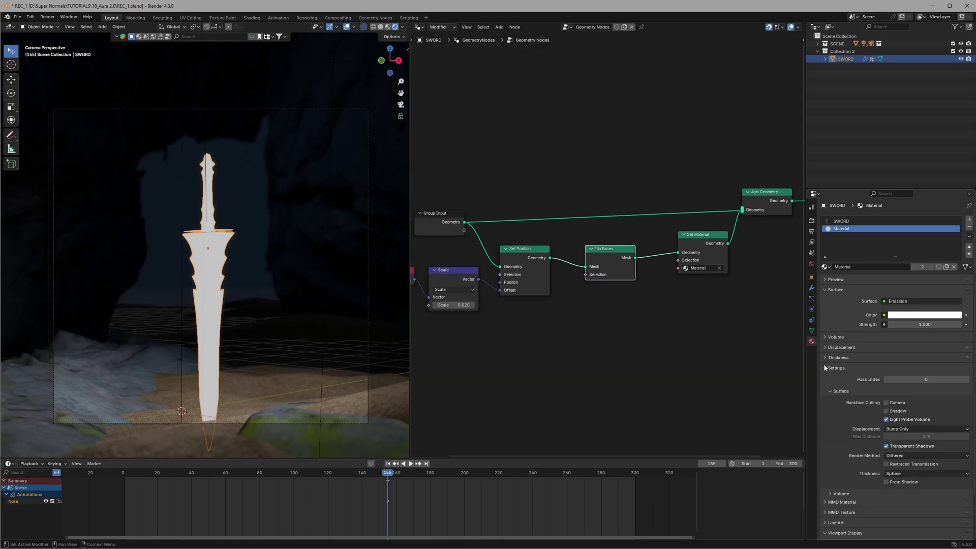
left_click(886, 403)
- Deselect everything, check the sword's outline from another angle, return to the camera view and save the file
key("alt+a")
middle_click_drag(356, 278, 222, 277)
key("KP_0")
key("ctrl+s")
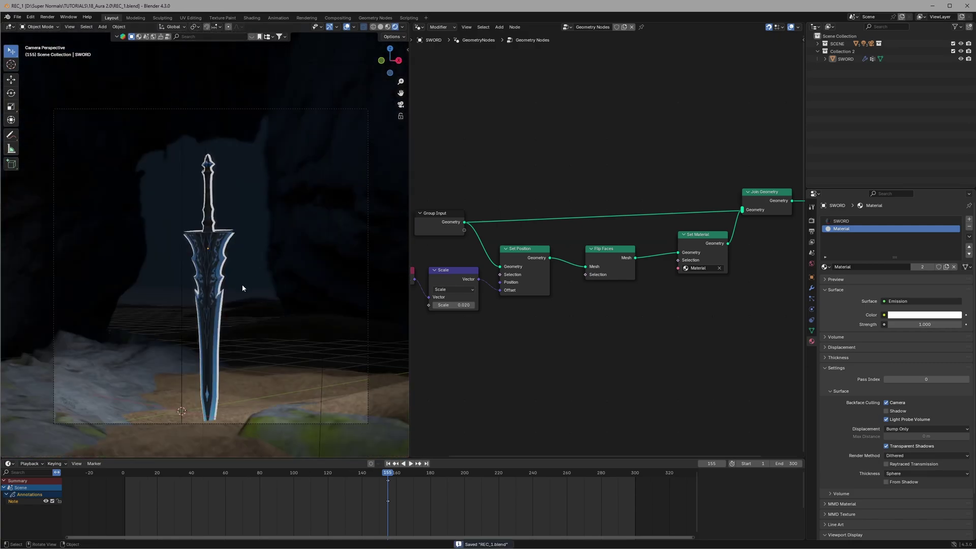
- Switch the render engine to Cycles
left_click(811, 221)
left_click(900, 219)
left_click(896, 246)
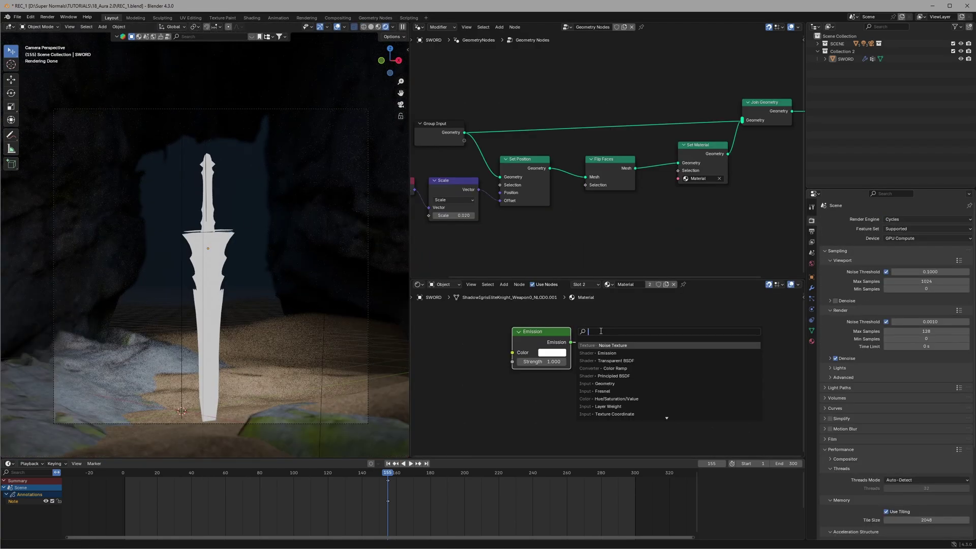
- Add a Transparent BSDF below the Emission node and combine the two with a Mix Shader
type("trans")
left_click(602, 345)
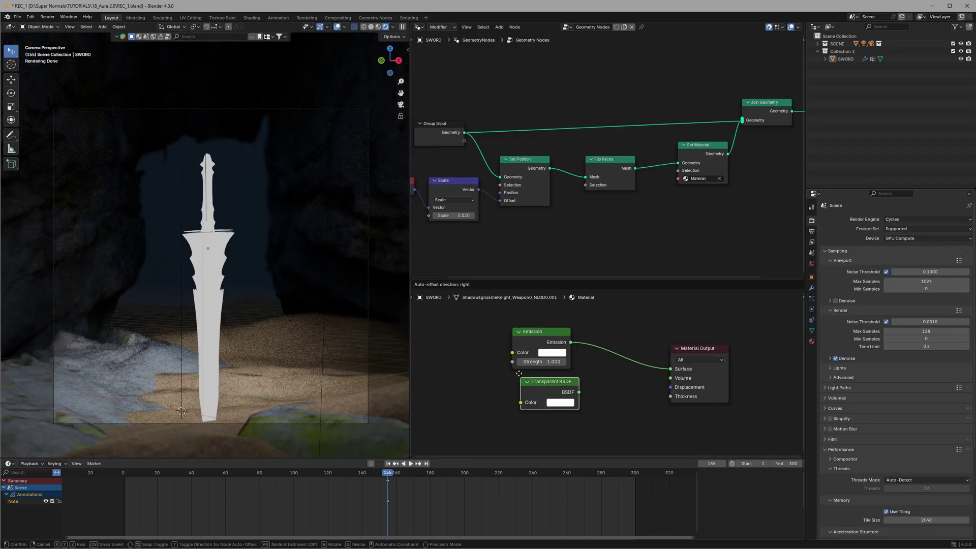
left_click(509, 363)
right_click_drag(546, 348, 546, 386, "ctrl+shift")
- Add a Geometry input node to the material and connect it to the Mix Shader
scroll(617, 370, "down", 3)
middle_click_drag(610, 355, 620, 398)
key("shift+a")
left_click(605, 334)
type("geo")
key("Return")
left_click(590, 371)
left_click_drag(614, 417, 614, 417)
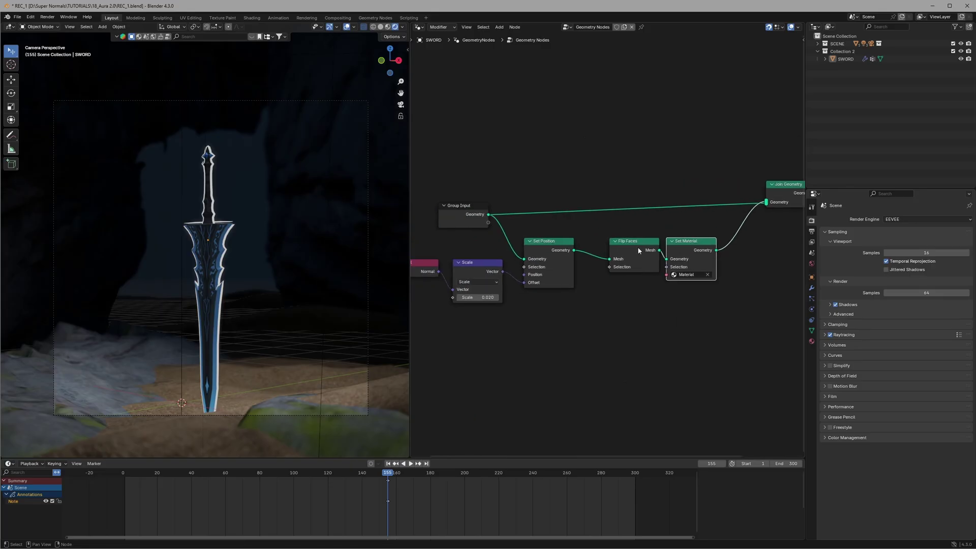
- Move Flip Faces and Set Material closer to Set Position, and shift Join Geometry and Group Output away to make room
left_click(638, 250, "shift")
key("g")
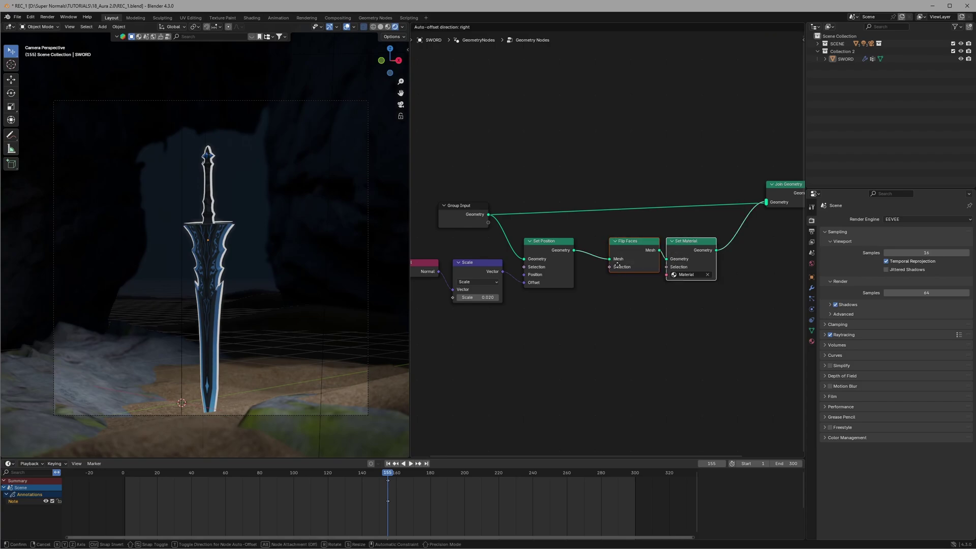
left_click(610, 250)
middle_click_drag(759, 254, 607, 255)
left_click_drag(756, 158, 638, 212)
key("g")
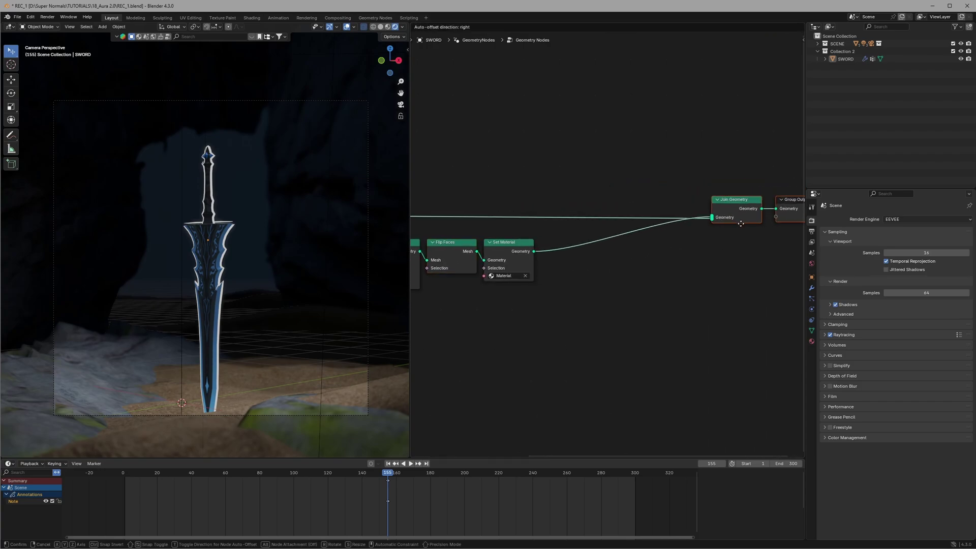
left_click(750, 224)
- Duplicate the Set Position node and insert the copy between Set Material and Join Geometry
left_click(655, 256)
scroll(600, 262, "up", 3)
middle_click_drag(523, 268, 651, 270)
scroll(651, 270, "up", 2)
scroll(608, 260, "down", 3)
left_click(467, 255)
key("shift+d")
left_click(724, 247)
- Add a Noise Texture with Normalize off and feed it through a 0.020 Scale node into the new Set Position's Offset
middle_click_drag(684, 311, 570, 299)
scroll(587, 292, "up", 3)
key("shift+a")
left_click(542, 309)
left_click(573, 368)
left_click_drag(578, 324, 622, 275)
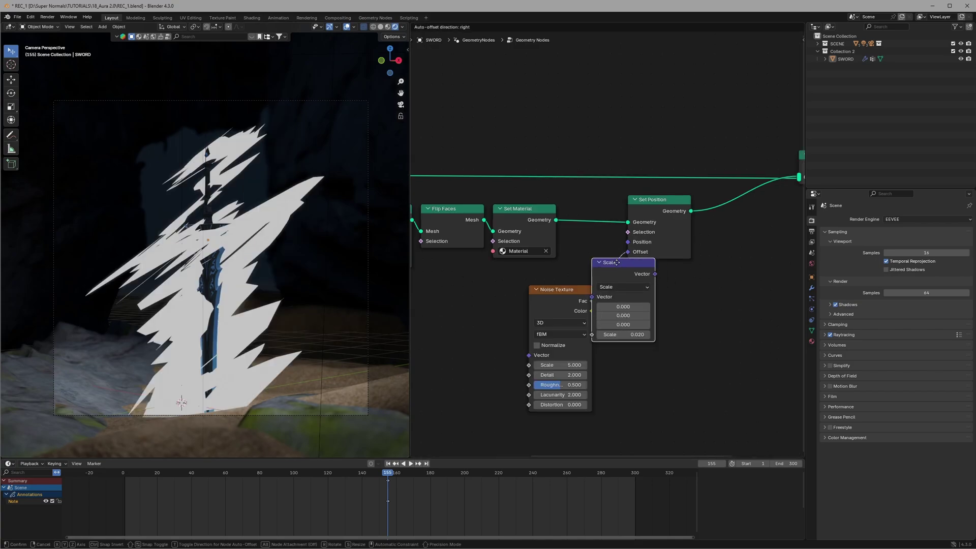
left_click(682, 334)
scroll(656, 305, "up", 2)
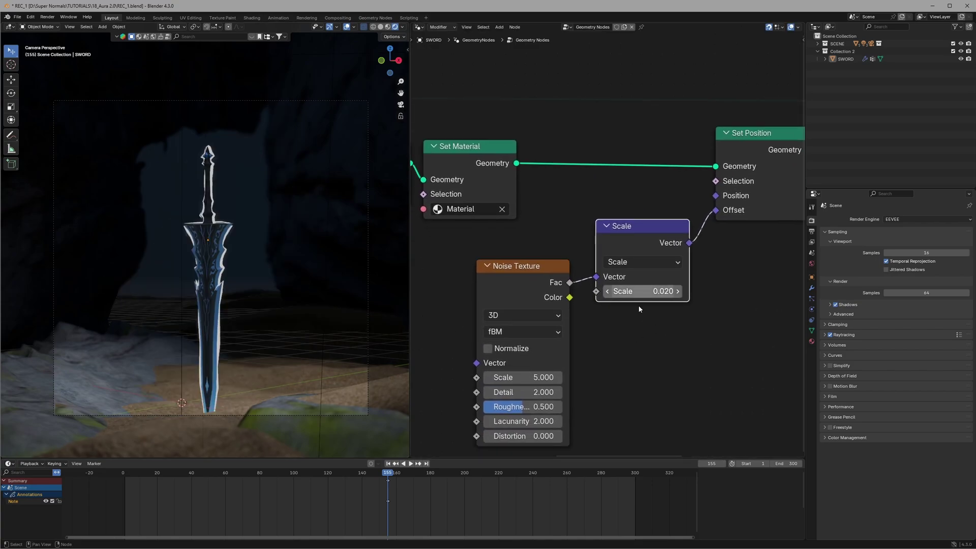
scroll(208, 242, "up", 4)
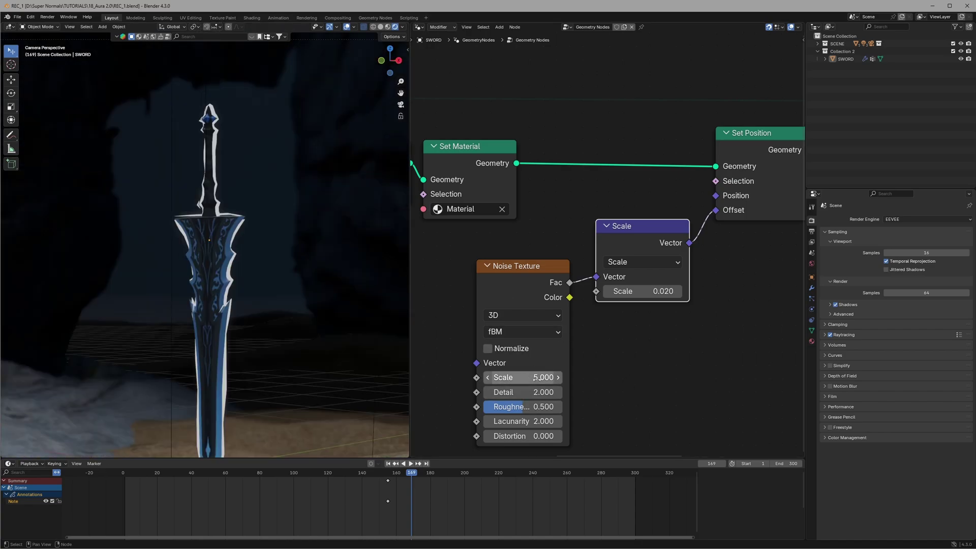
- Try a scale of 2 on the Noise Texture
left_click(536, 377)
type("2")
key("Return")
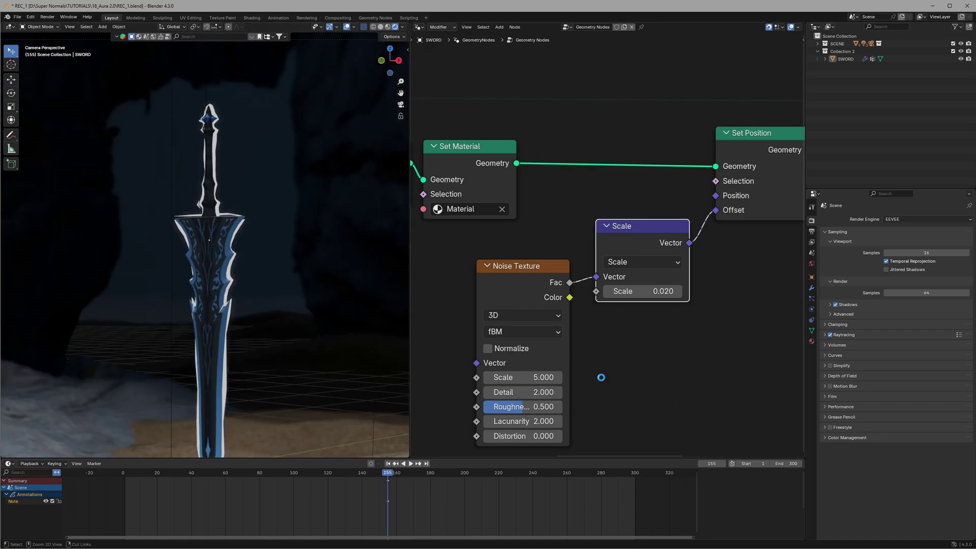
- Save the file, switch the Noise Texture to 4D and drive its W value with #frame/24
key("ctrl+s")
left_click(515, 316)
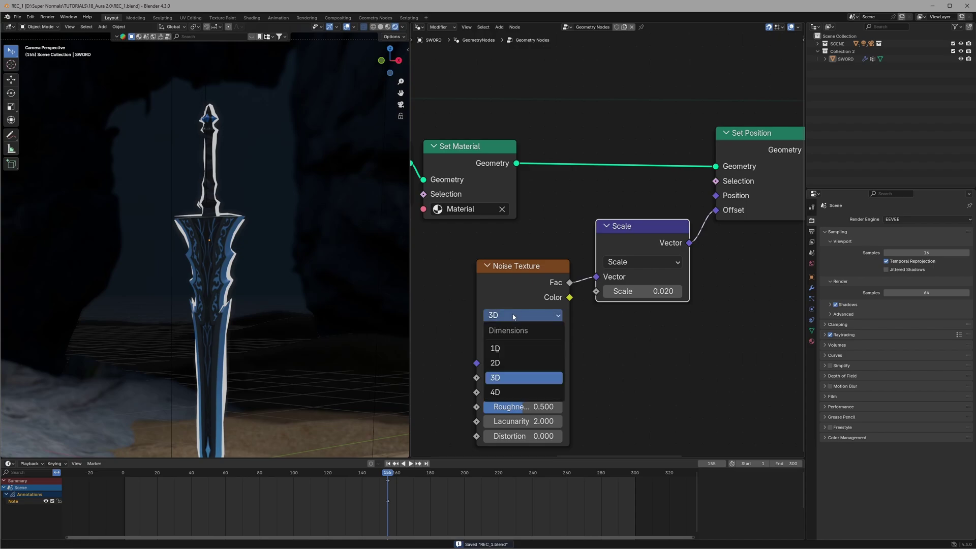
left_click(505, 394)
middle_click_drag(584, 386, 607, 343)
double_click(547, 334)
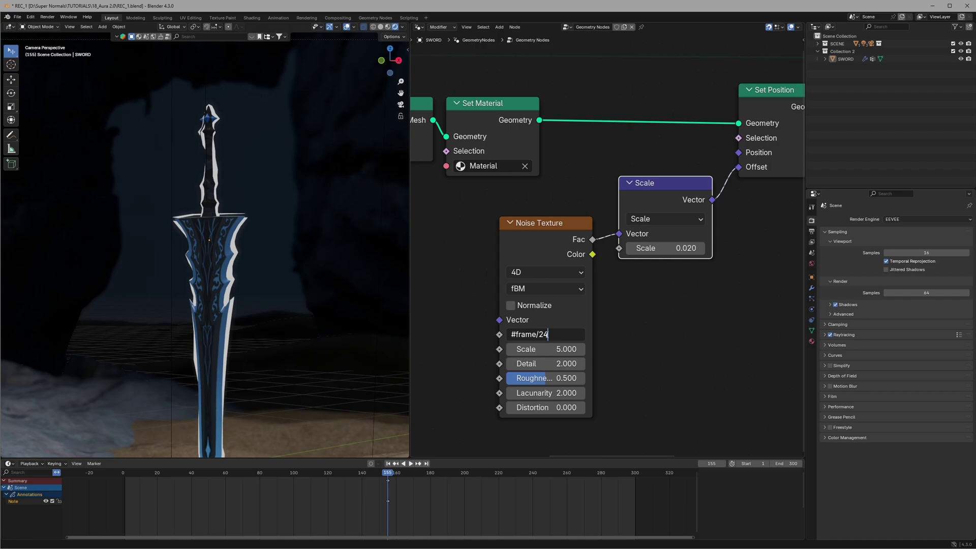
key("Return")
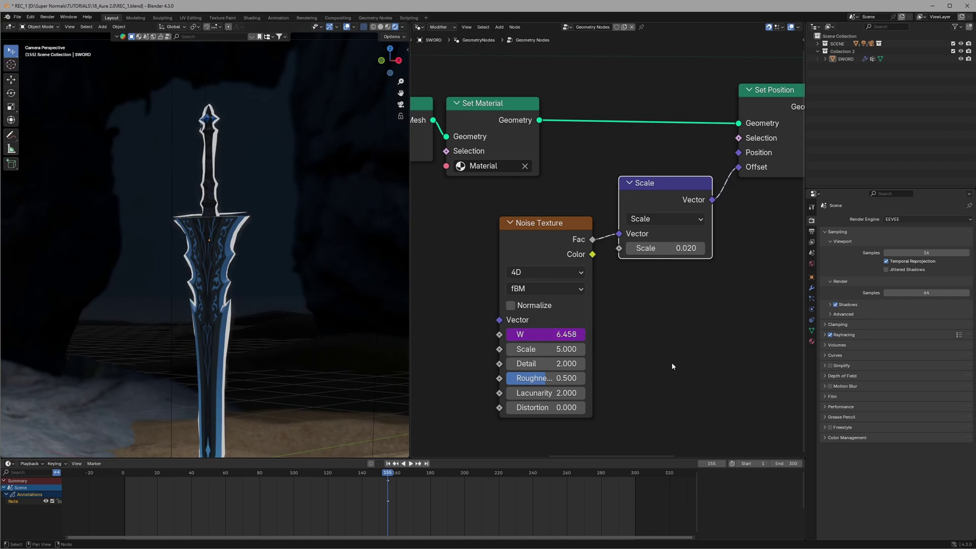
- Play the animation to check the outline's movement around the sword
key("space")
scroll(227, 259, "down", 1)
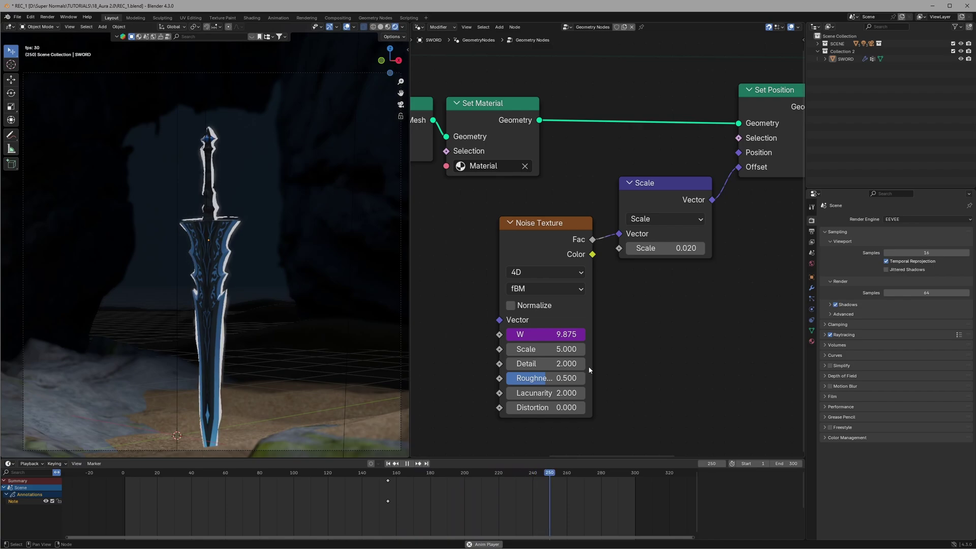
key("space")
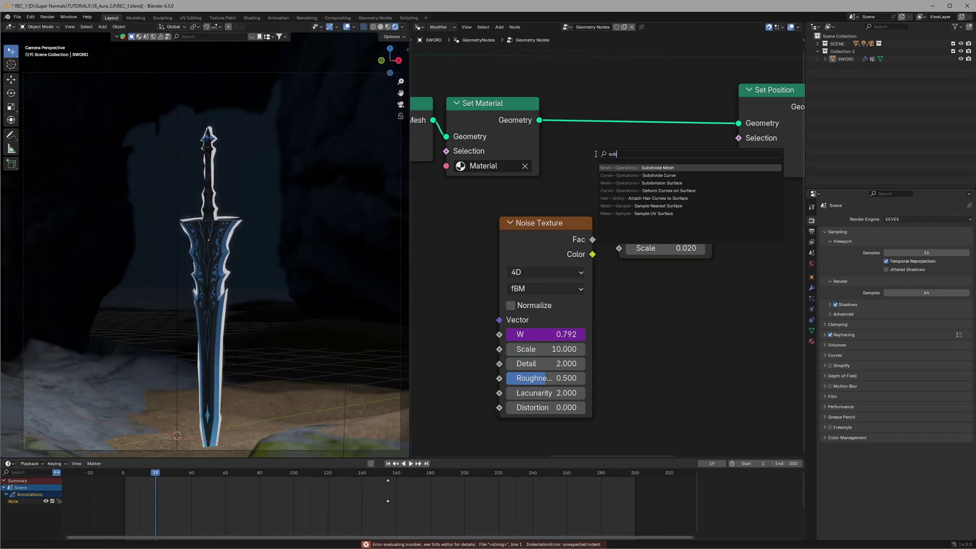
- Insert a Subdivide Mesh node at level 1 between Set Material and Set Position and preview the animation
key("Return")
left_click(566, 100)
key("space")
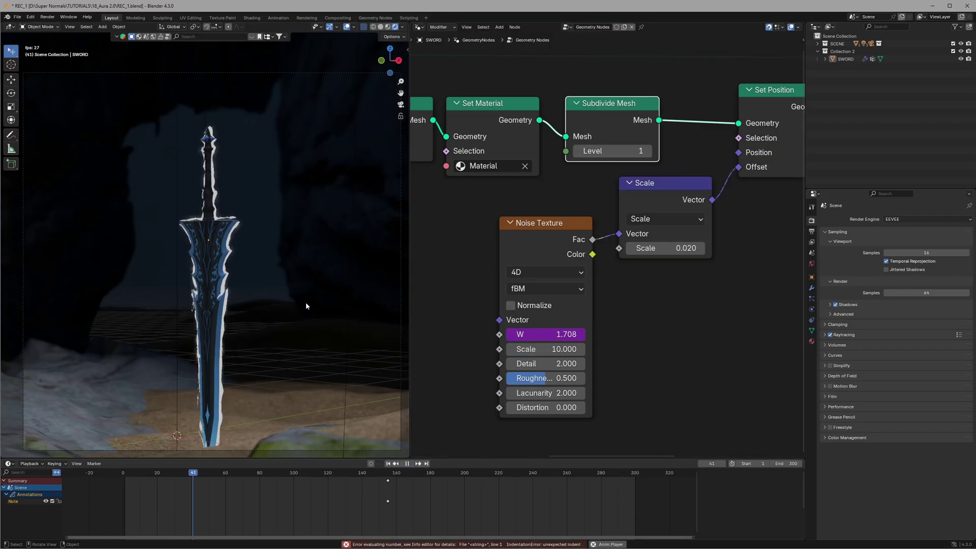
key("space")
- Slow down the Noise Texture's animated W value and play the animation to check the outline
left_click_drag(539, 349, 584, 349)
key("space")
key("Escape")
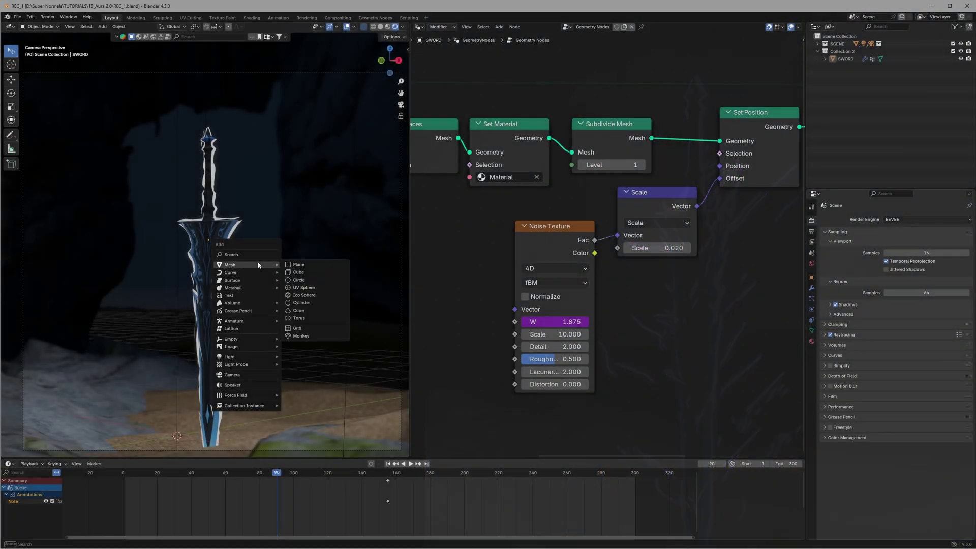
- Add a mesh plane to the scene
left_click(302, 267)
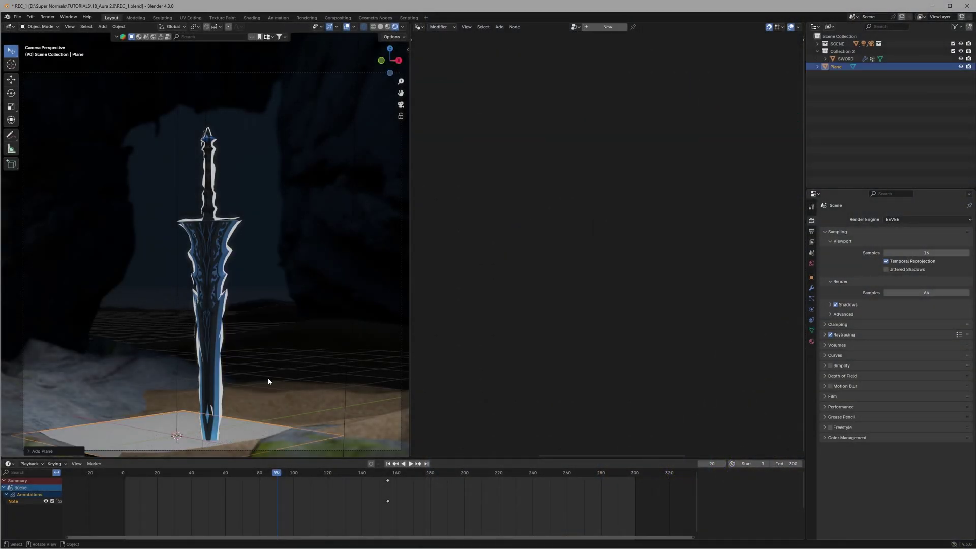
key("g")
key("z")
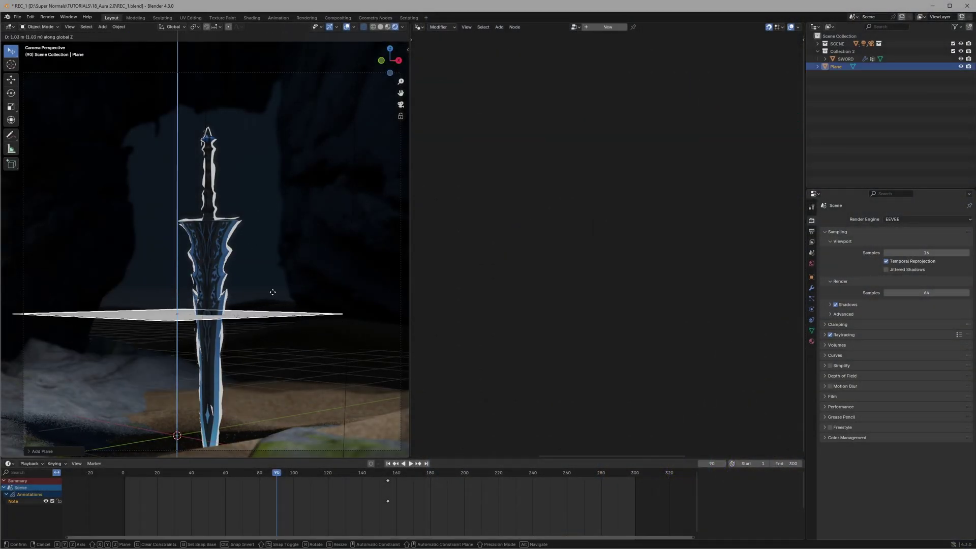
right_click(250, 315)
key("g")
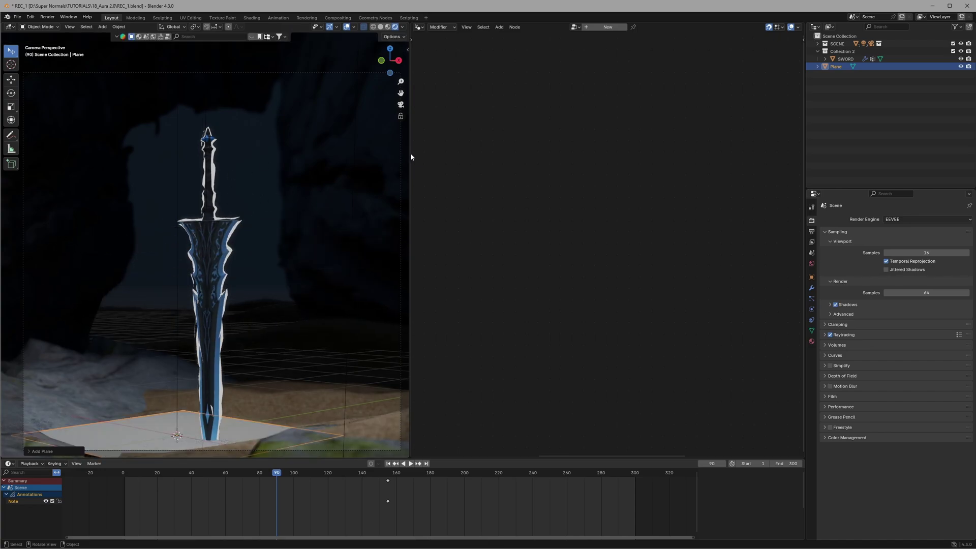
right_click(250, 198)
- Create a new geometry node tree on the plane and name both the plane and the tree AURA FLAMES
left_click(608, 27)
double_click(840, 67)
type("AURA FLAMES")
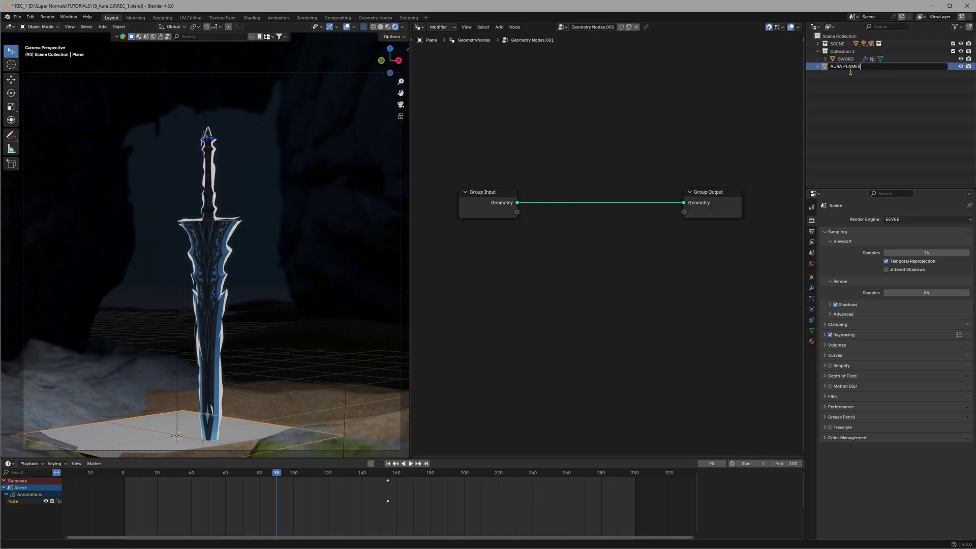
key("Return")
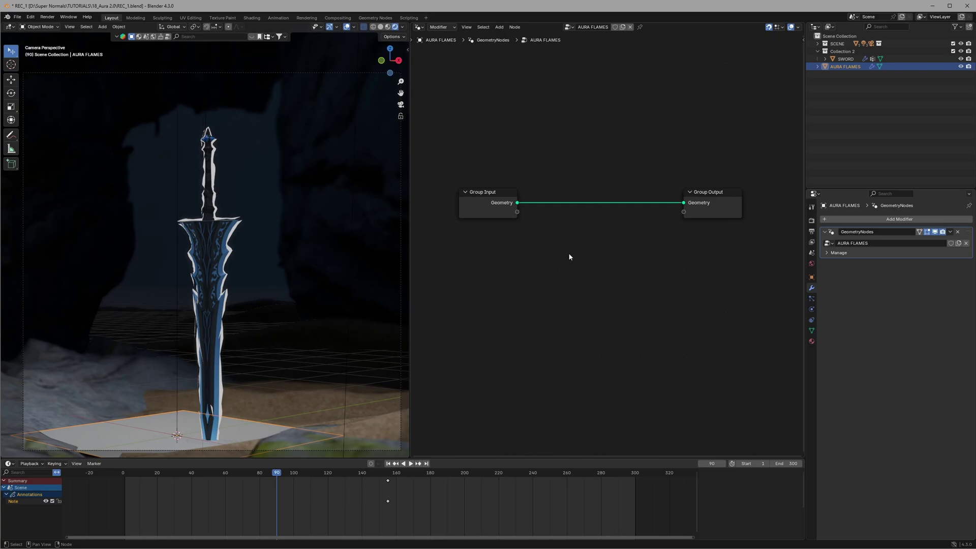
- Delete the Group Input node and bring the SWORD object into the node tree as an Object Info node
scroll(569, 257, "down", 2)
scroll(569, 257, "up", 2)
middle_click_drag(559, 257, 576, 258)
key("shift+a")
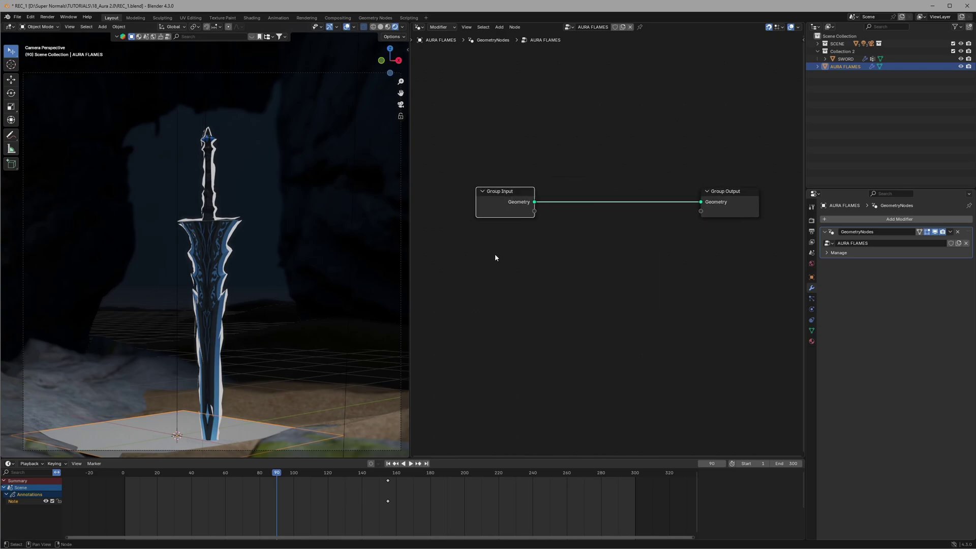
key("x")
key("shift+a")
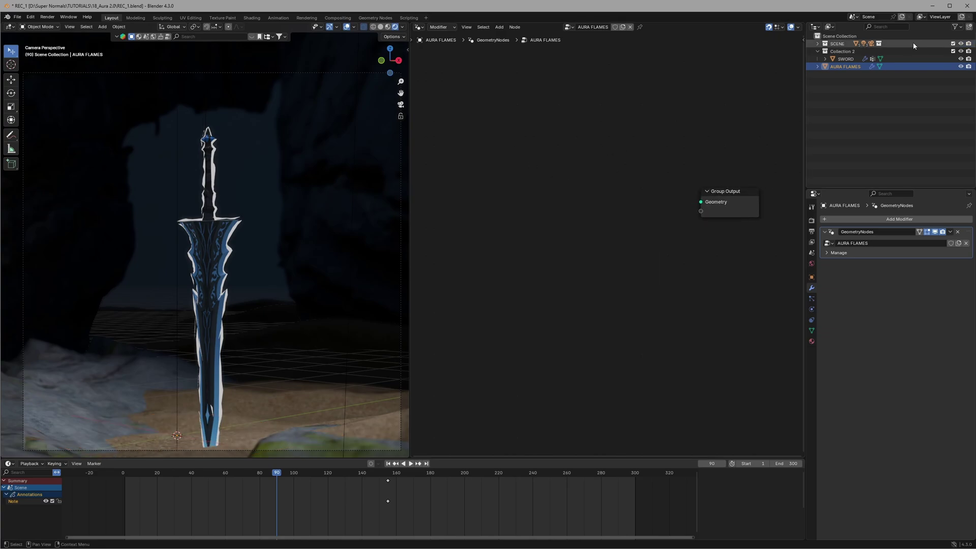
left_click_drag(844, 59, 510, 235)
- Add a Distribute Points on Faces node with its Mesh input fed by the Object Info geometry
key("shift+a")
type("distribute")
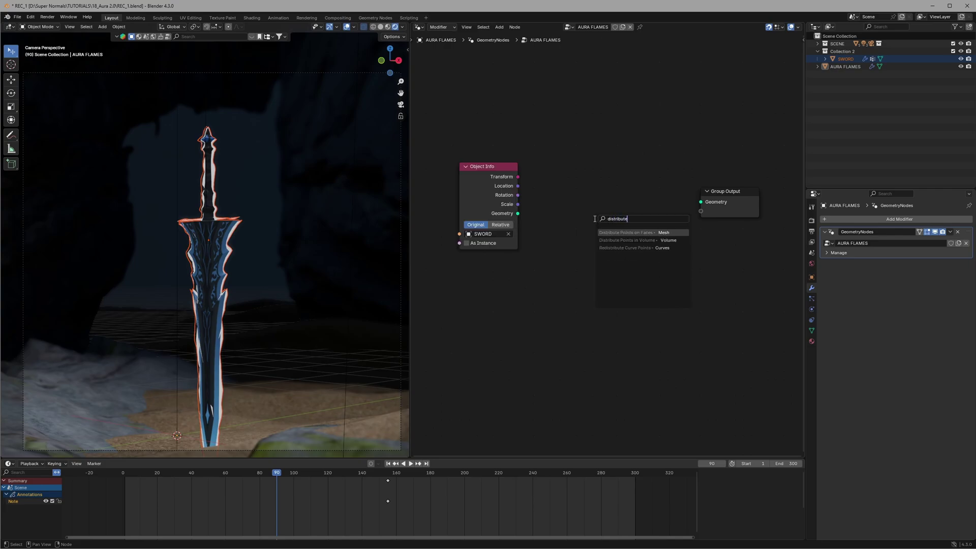
left_click(638, 231)
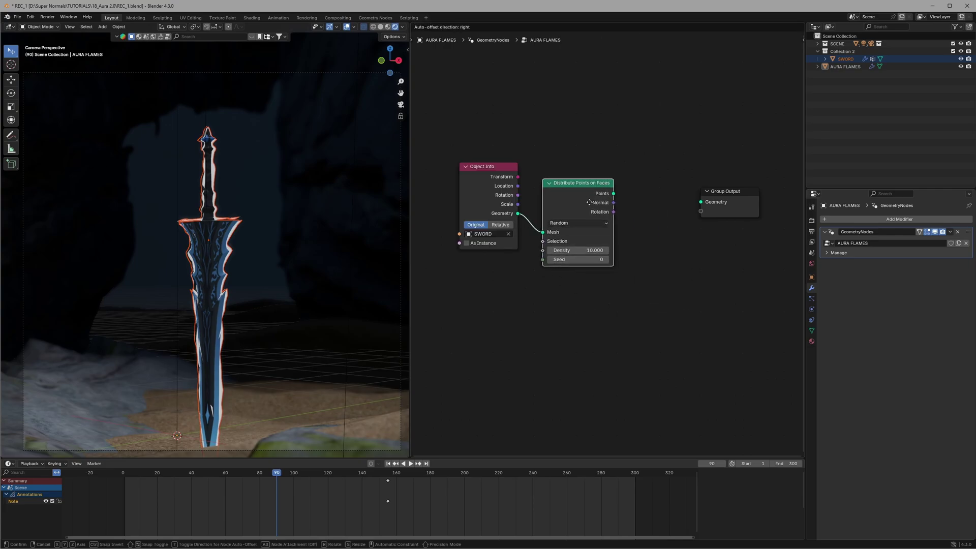
left_click(557, 206)
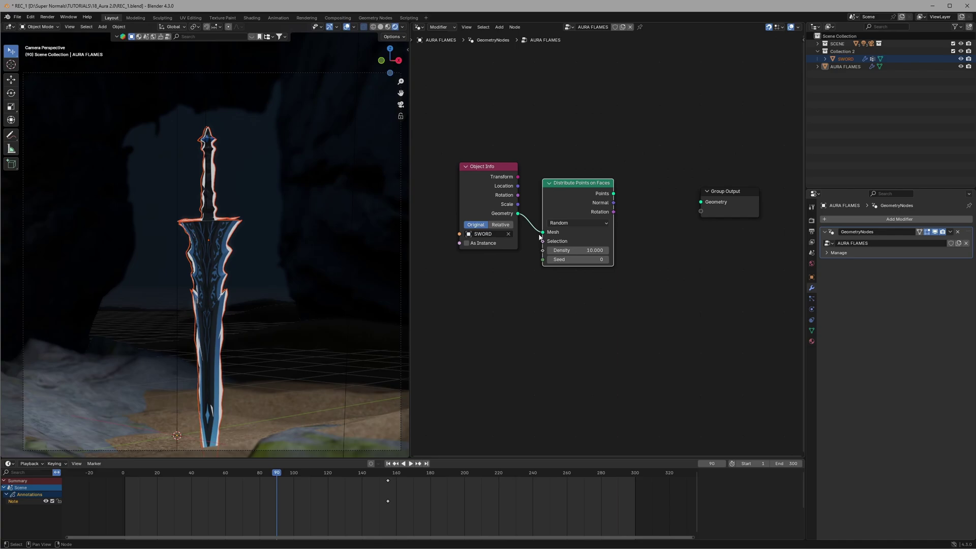
- Set the point distribution to Poisson Disk with a Density Max of 20
left_click(584, 223)
left_click(579, 253)
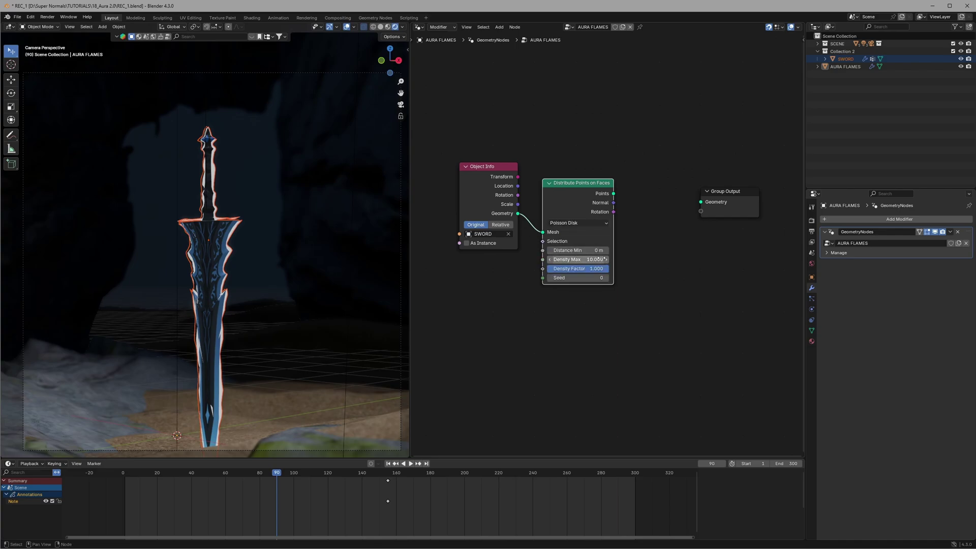
left_click(565, 259)
type("20")
key("Return")
- Connect the distributed Points to the Group Output and switch the Object Info node to Relative
left_click_drag(588, 218, 695, 203)
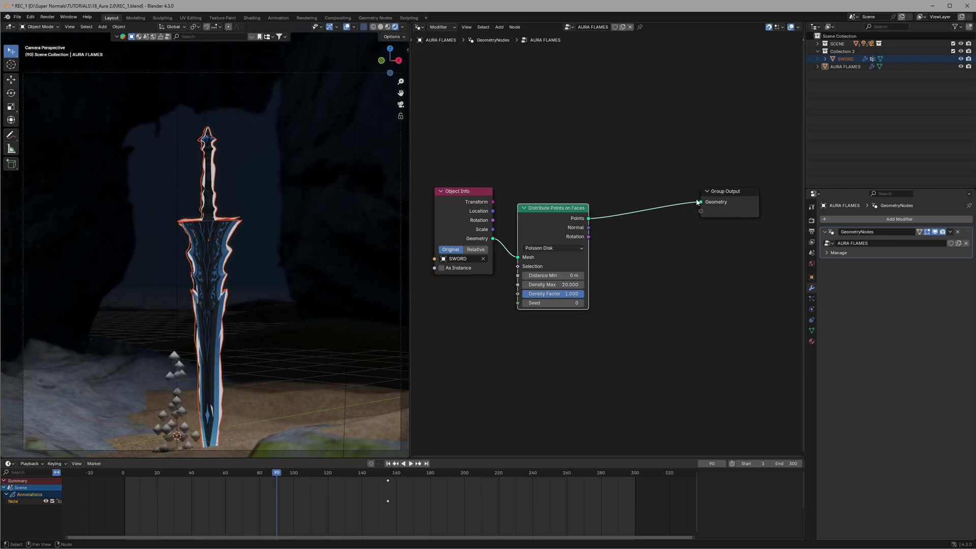
scroll(185, 412, "down", 1)
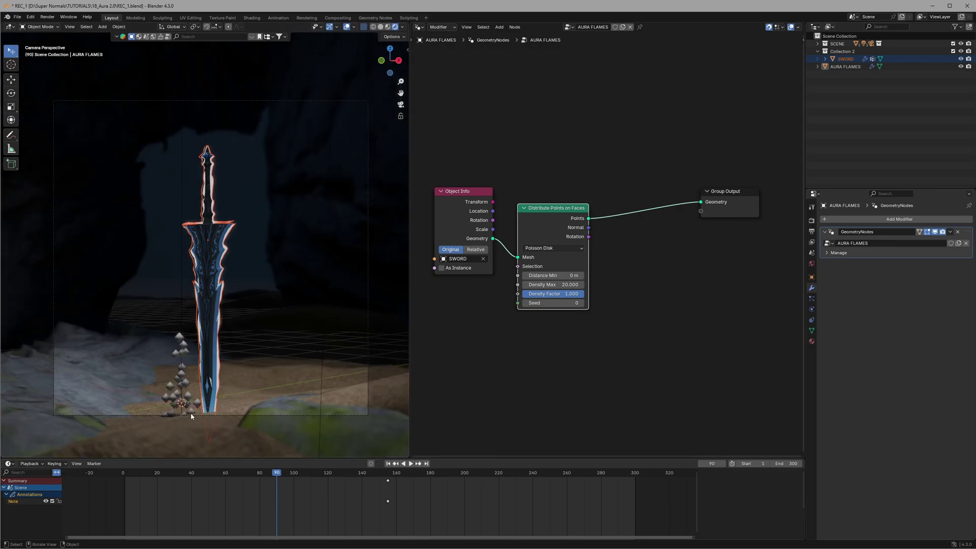
left_click(477, 250)
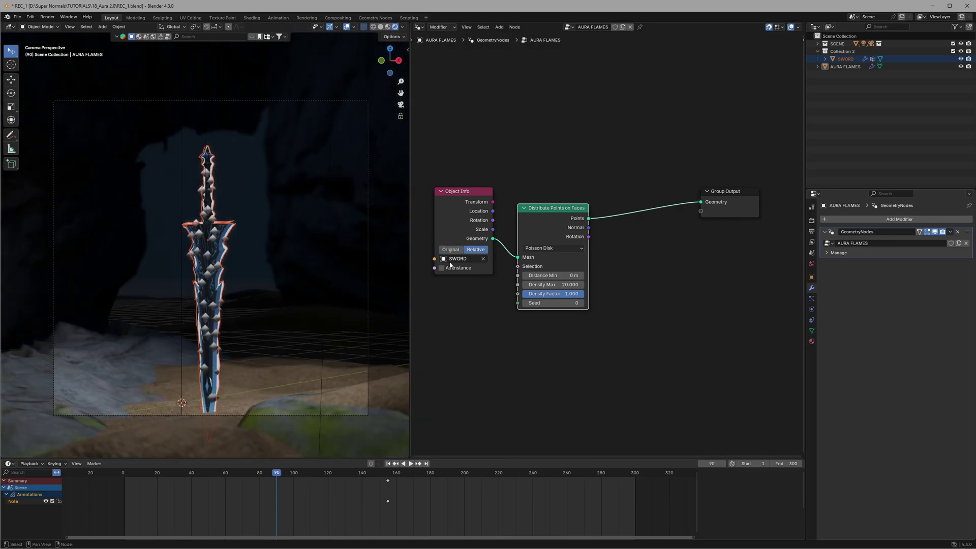
scroll(261, 305, "up", 1)
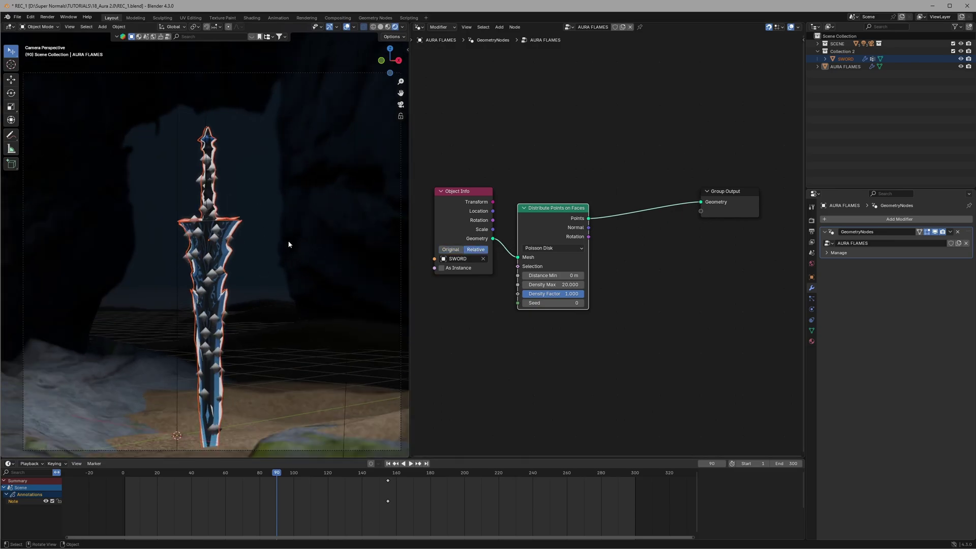
- Add a Simulation zone and connect its geometry output to the Group Output
left_click(661, 335)
key("shift+a")
type("simula")
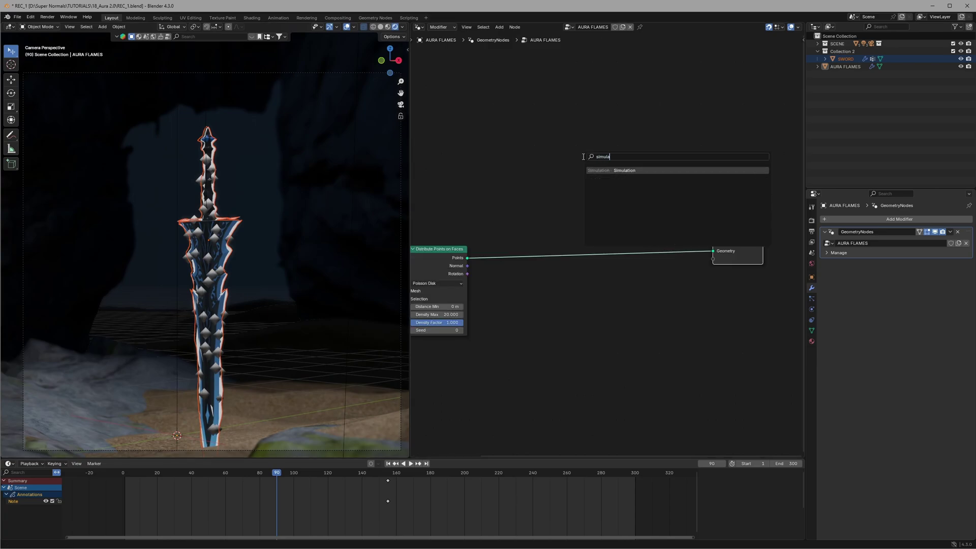
key("Return")
left_click(581, 189)
scroll(686, 273, "up", 2)
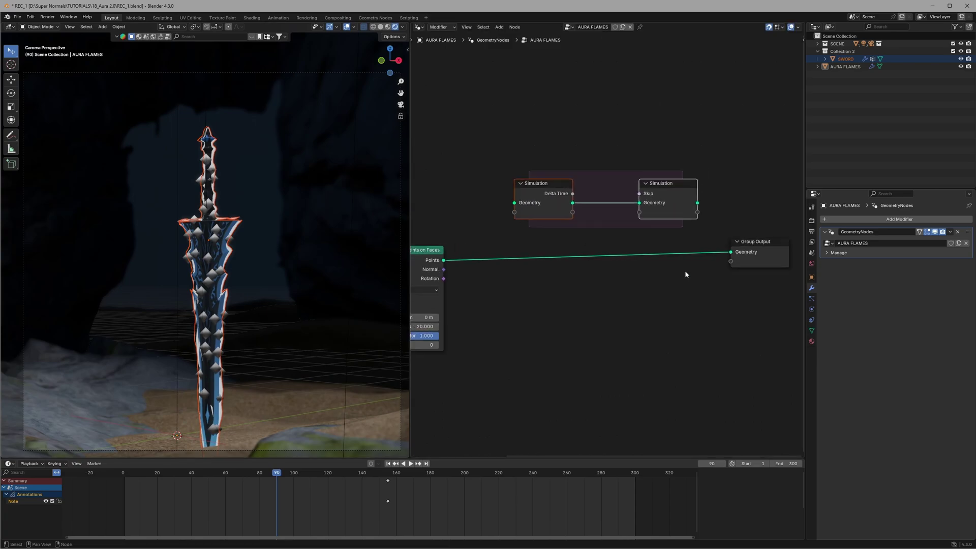
left_click_drag(734, 252, 732, 252)
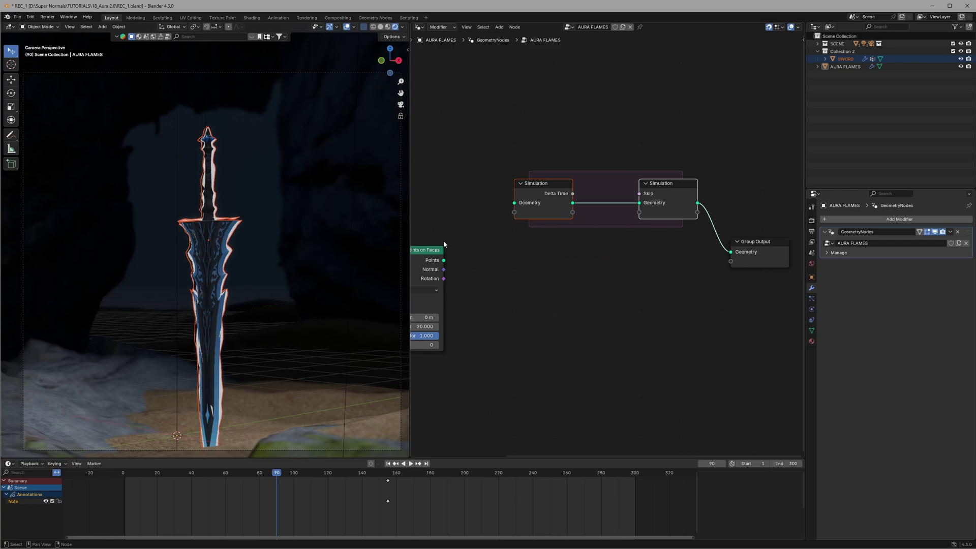
- Insert a Join Geometry node between the two nodes of the Simulation zone
scroll(524, 275, "up", 1)
scroll(564, 283, "up", 1)
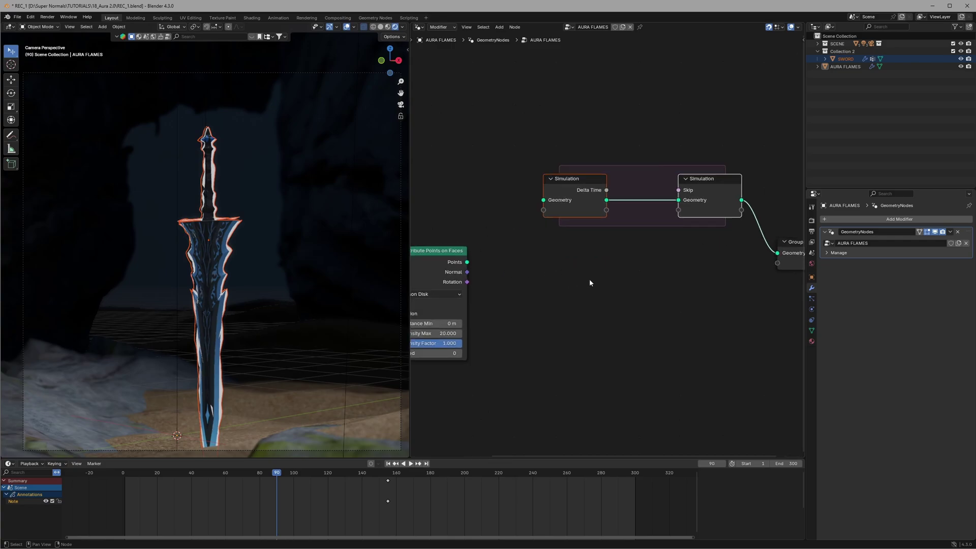
key("shift+a")
left_click(598, 271)
type("join")
key("Return")
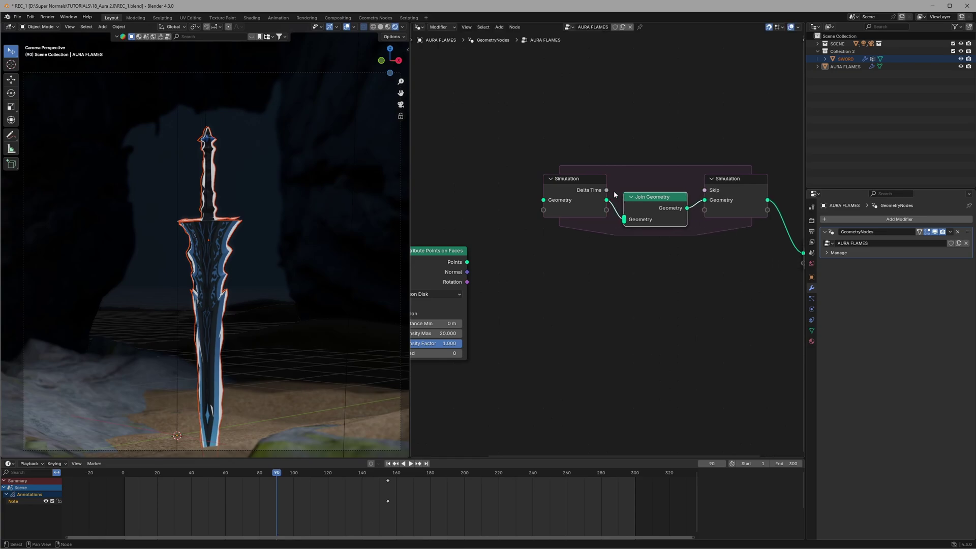
- Connect the Points output of Distribute Points on Faces to the Join Geometry node inside the Simulation zone
left_click(656, 203)
left_click_drag(467, 262, 617, 224)
middle_click_drag(616, 225, 540, 216)
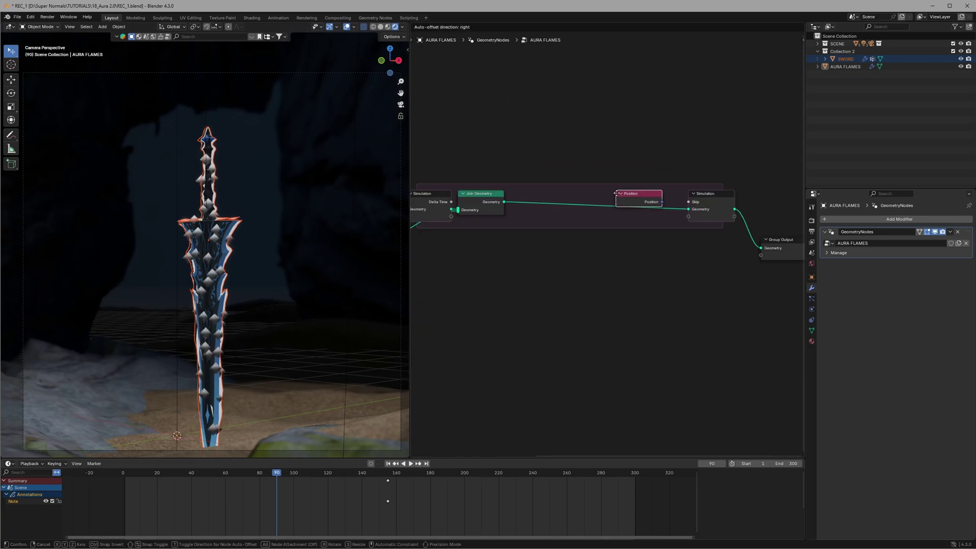
- Insert a Set Position node before the output node of the Simulation zone
key("Escape")
key("shift+a")
type("set pos")
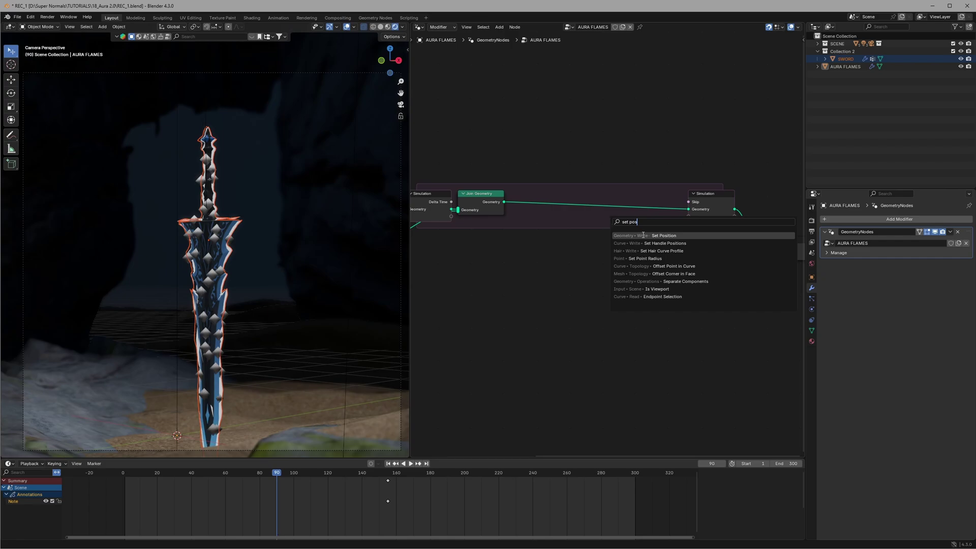
left_click(643, 235)
left_click(598, 194)
- Insert a Store Named Attribute node between Join Geometry and Set Position
scroll(558, 231, "up", 5)
middle_click_drag(559, 230, 551, 257)
scroll(551, 260, "down", 2)
key("shift+a")
type("s")
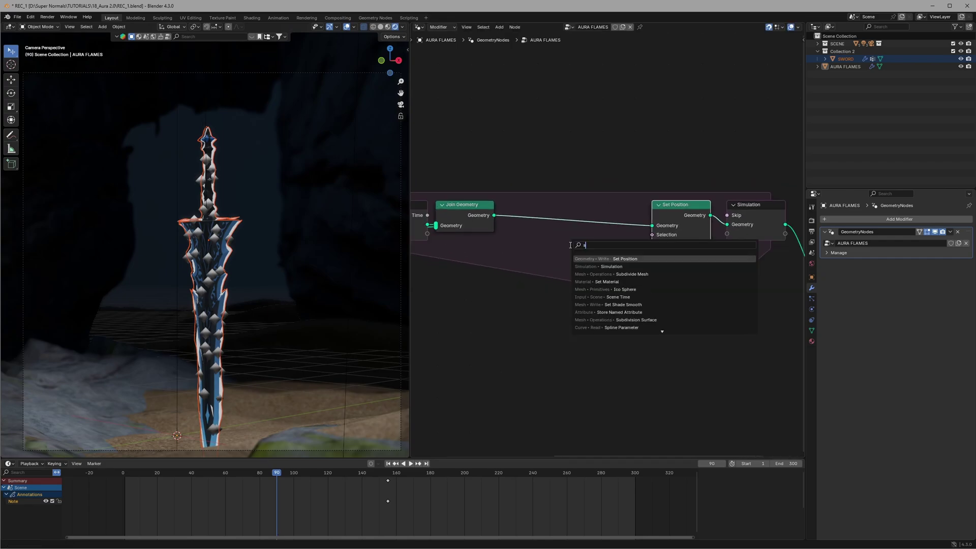
type("tore n")
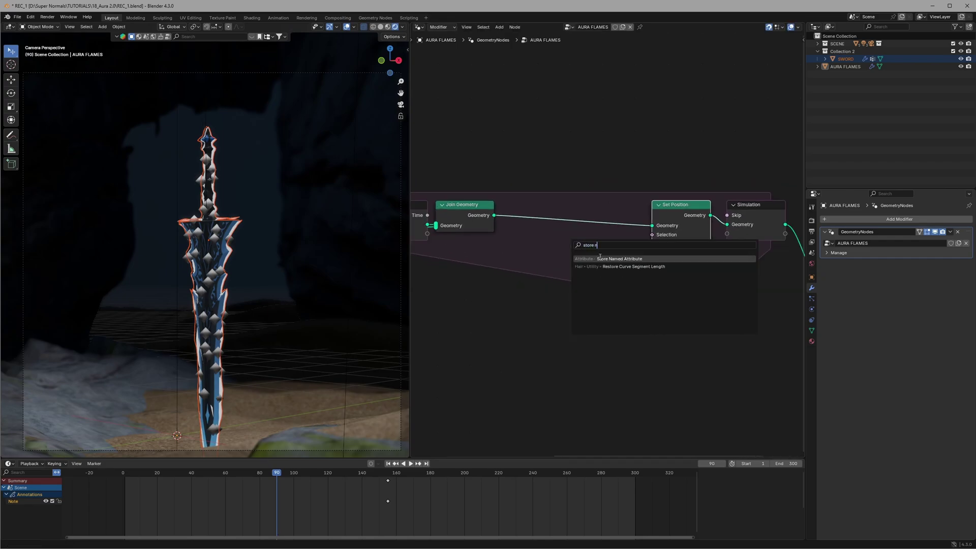
left_click(600, 258)
left_click(557, 219)
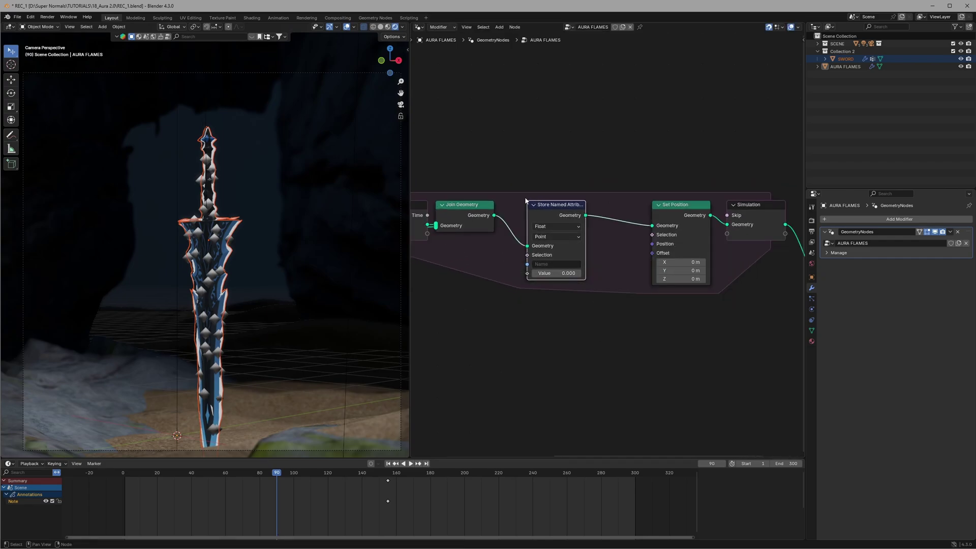
- Add a Named Attribute node below Store Named Attribute and set its attribute name to SPEED
key("shift+a")
type("named")
left_click(627, 342)
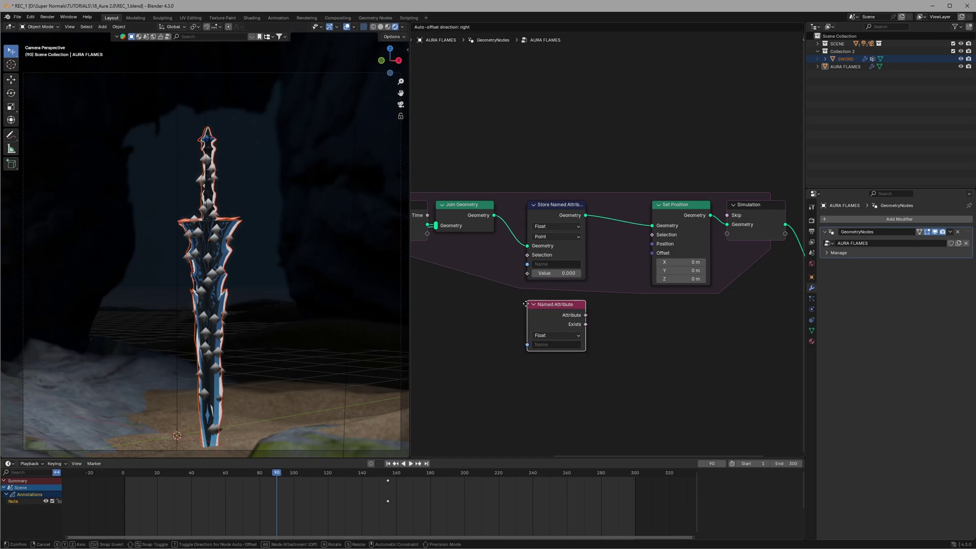
left_click(557, 325)
left_click(556, 345)
type("SPEED")
key("Return")
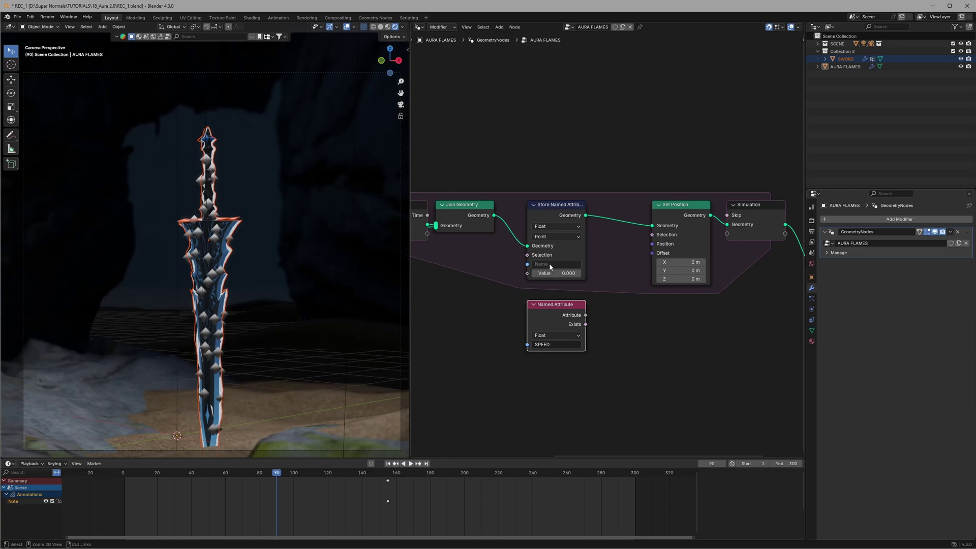
- Name the stored attribute SPEED and connect a duplicate of the SPEED Named Attribute node to Set Position's Offset
key("shift+d")
mouse_move(557, 319)
left_mouse_down()
mouse_move(549, 311)
mouse_move(556, 319)
left_mouse_up()
left_click(681, 319)
left_click_drag(711, 315, 655, 255)
- Feed the first SPEED Named Attribute through a Vector Math Add node into the Value of Store Named Attribute
left_click_drag(587, 316, 573, 284)
type("vect")
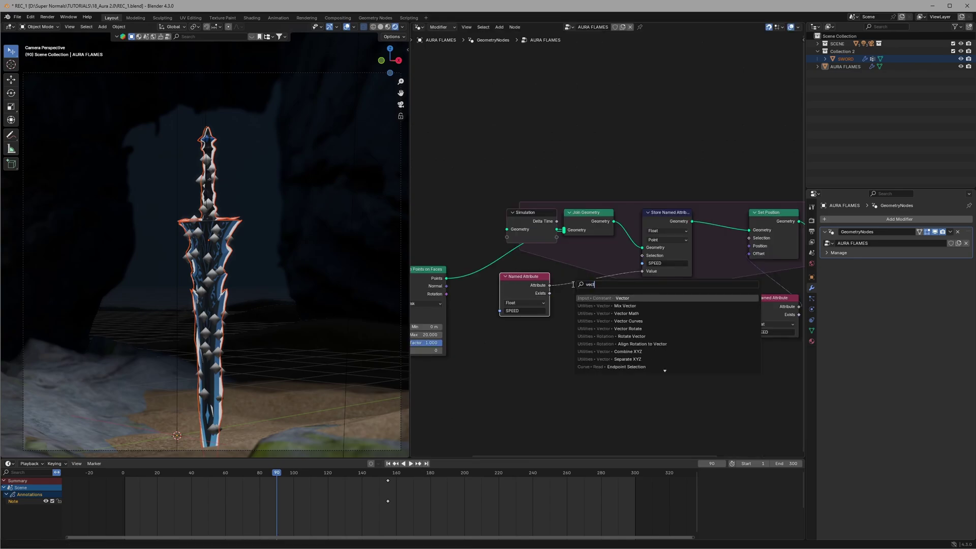
type("or m")
key("Return")
left_click(572, 261)
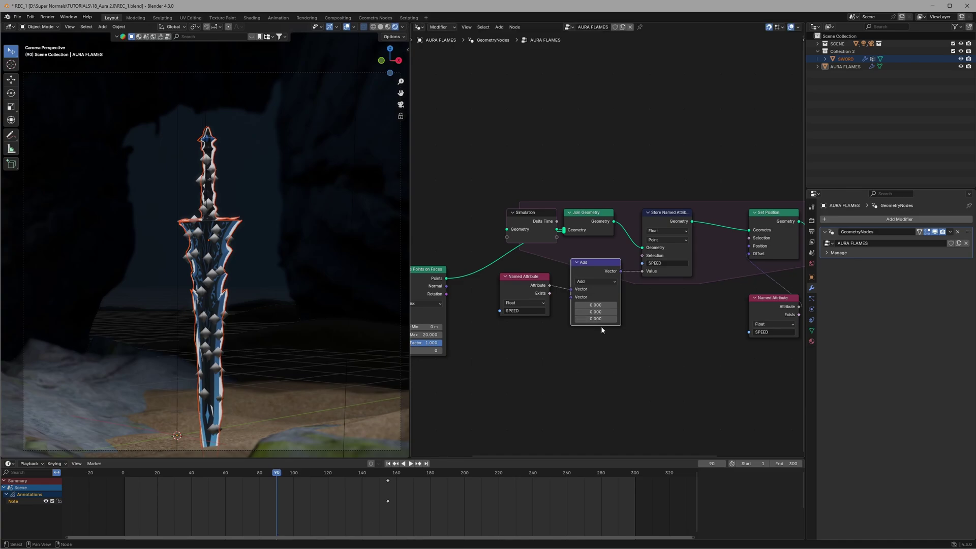
- Set the third component of the Add node to 0.01 and play the simulation from frame 0
scroll(602, 331, "up", 1)
left_click(568, 350)
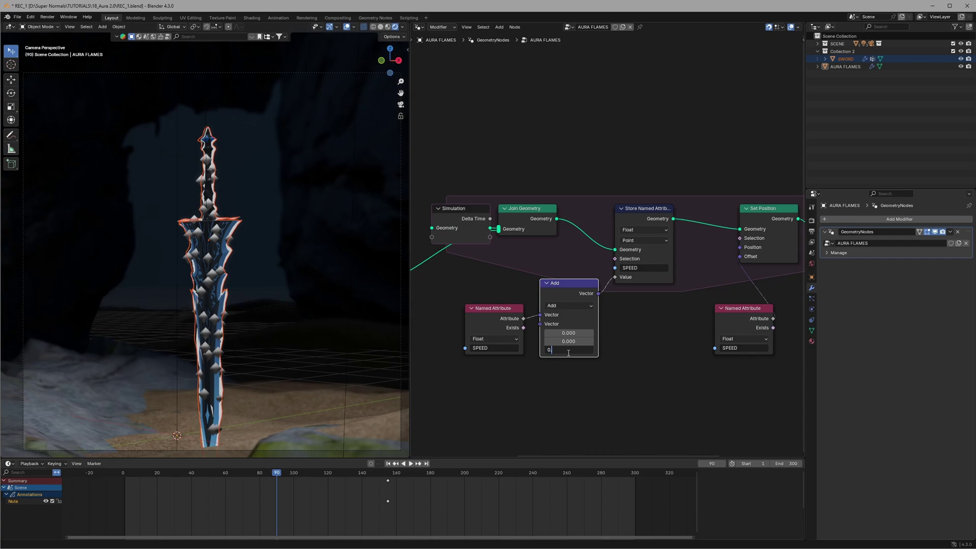
type("0.01")
key("Return")
left_click(123, 472)
key("space")
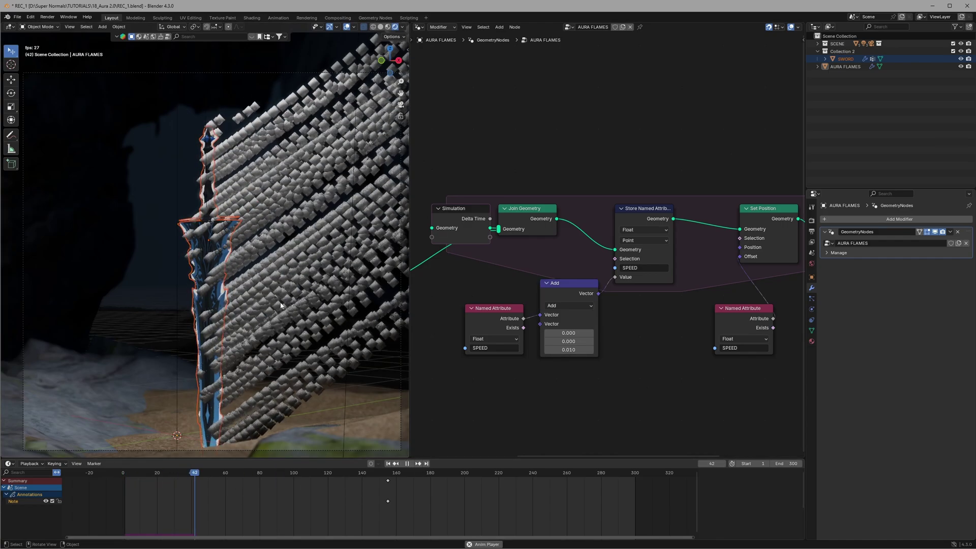
- Switch Store Named Attribute and both SPEED Named Attribute nodes to the Vector data type and save the file
middle_click_drag(575, 320, 650, 303)
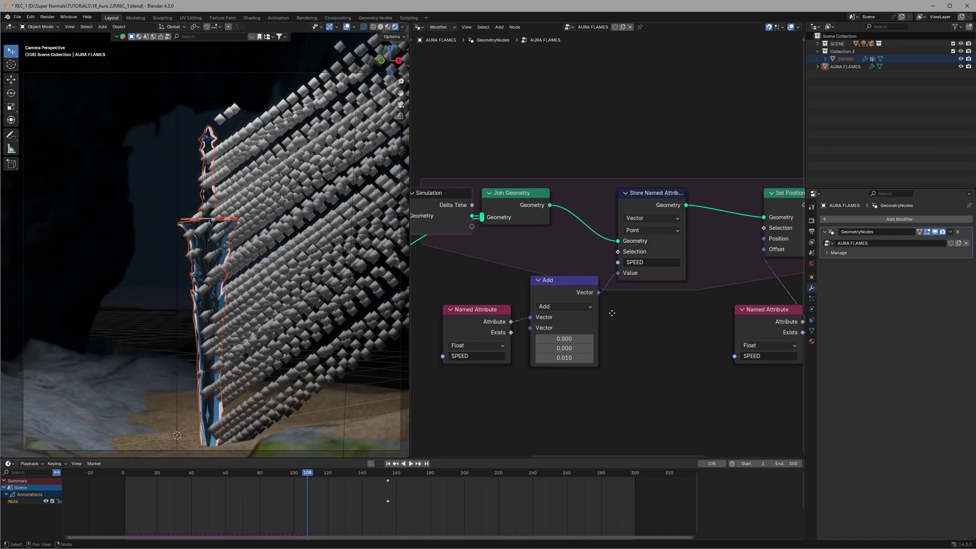
left_click(503, 339)
left_click(504, 382)
middle_click_drag(732, 350, 574, 340)
left_click(656, 326)
left_click(634, 370)
key("ctrl+s")
key("space")
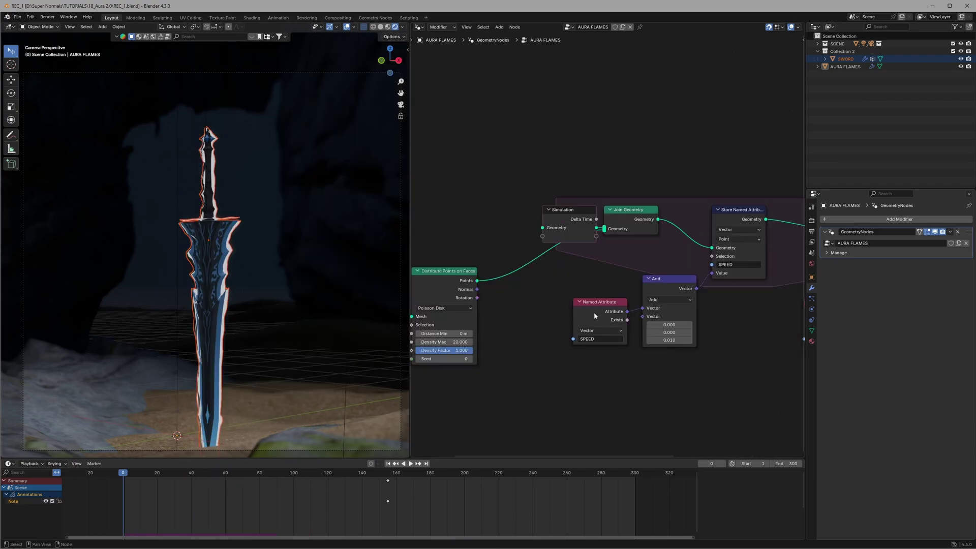
- Insert a duplicate of the Add node between Named Attribute and Add, and change its operation to Scale
left_click_drag(595, 315, 538, 308)
left_click(669, 289)
key("shift+d")
left_click(600, 290)
scroll(691, 362, "up", 1)
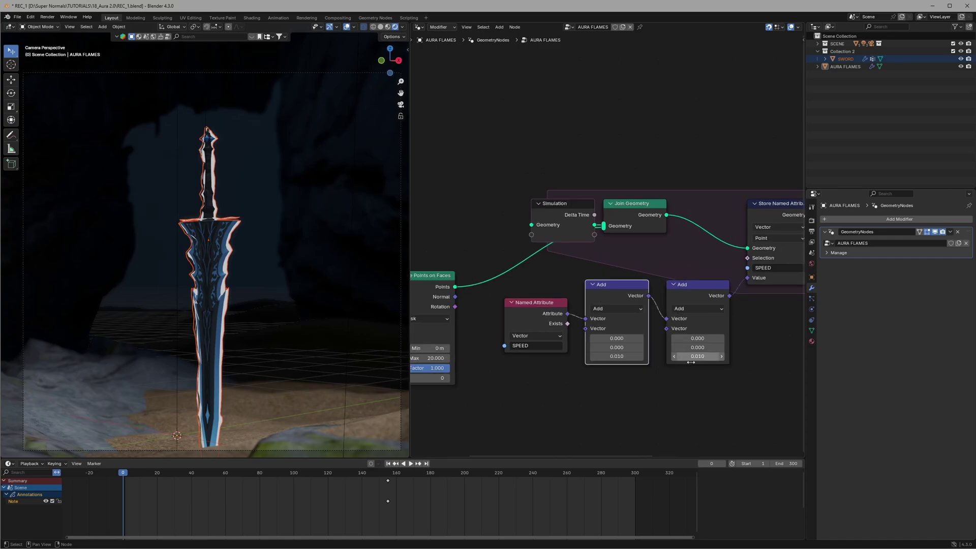
left_click(580, 285)
left_click(566, 444)
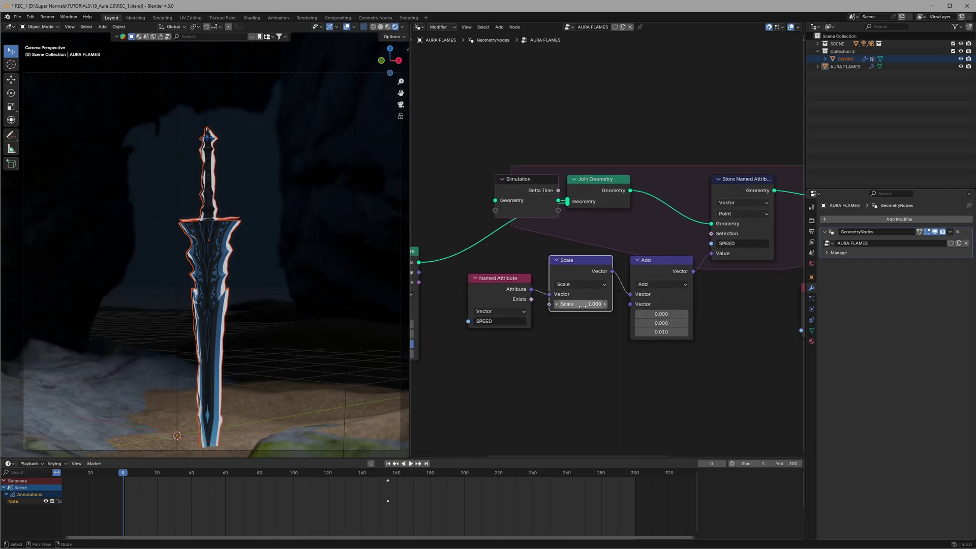
- Set the Scale node's factor to 0.1 and play the simulation
left_click(585, 303)
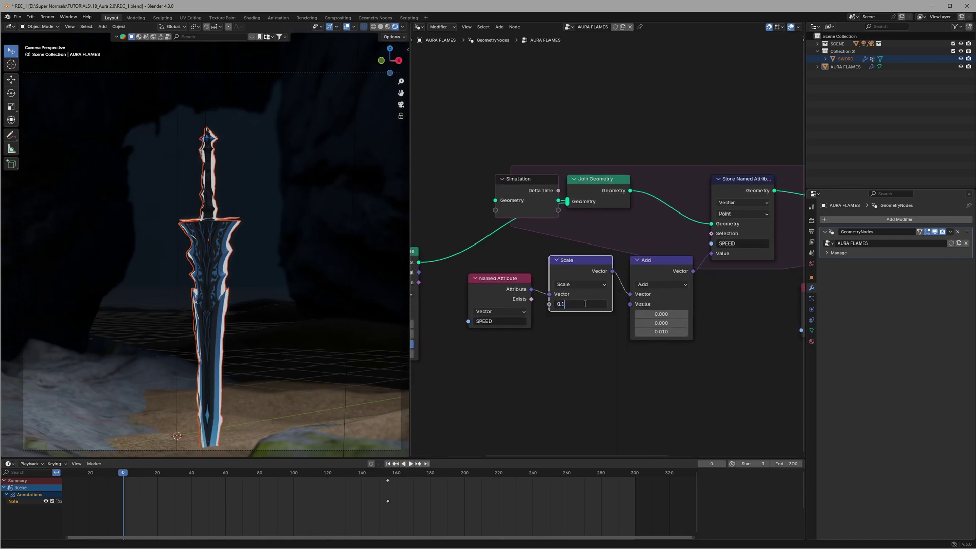
type("0.1")
key("Return")
left_click(585, 337)
key("space")
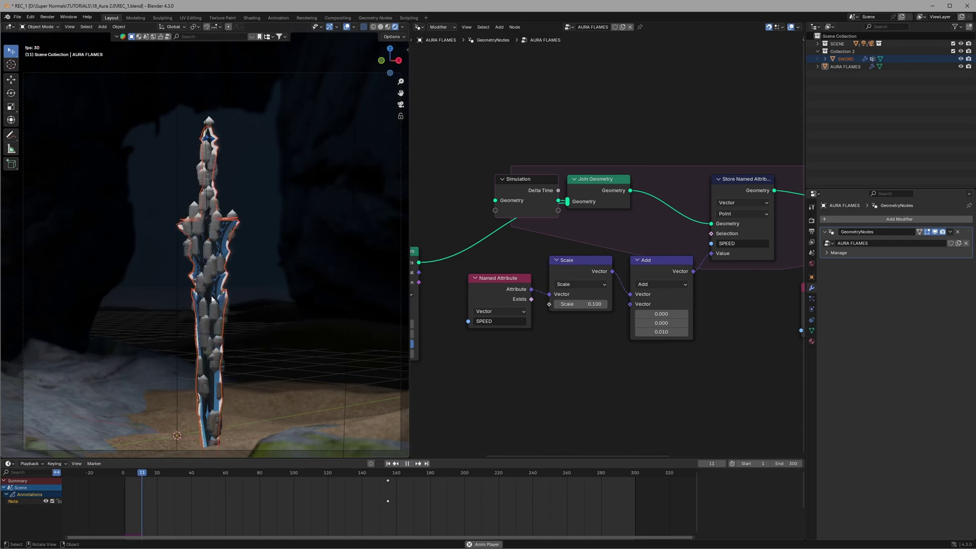
- Make room before Store Named Attribute and insert a duplicate of the Add node after the existing one
scroll(641, 317, "down", 1)
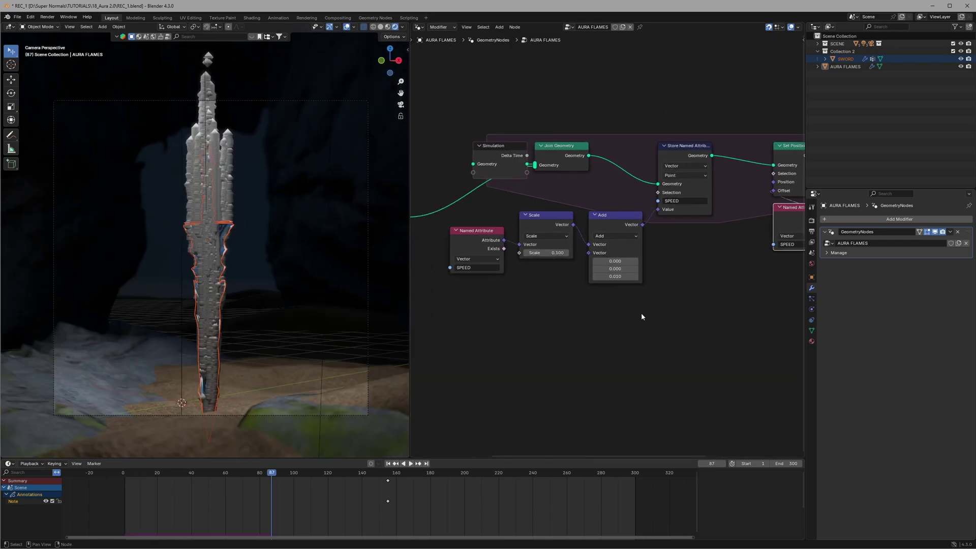
scroll(642, 316, "down", 2)
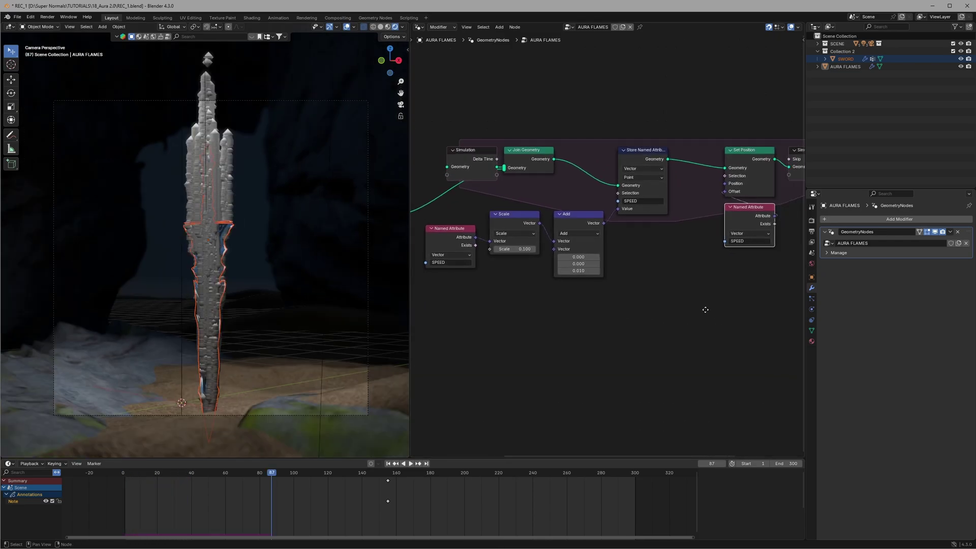
left_click(637, 179)
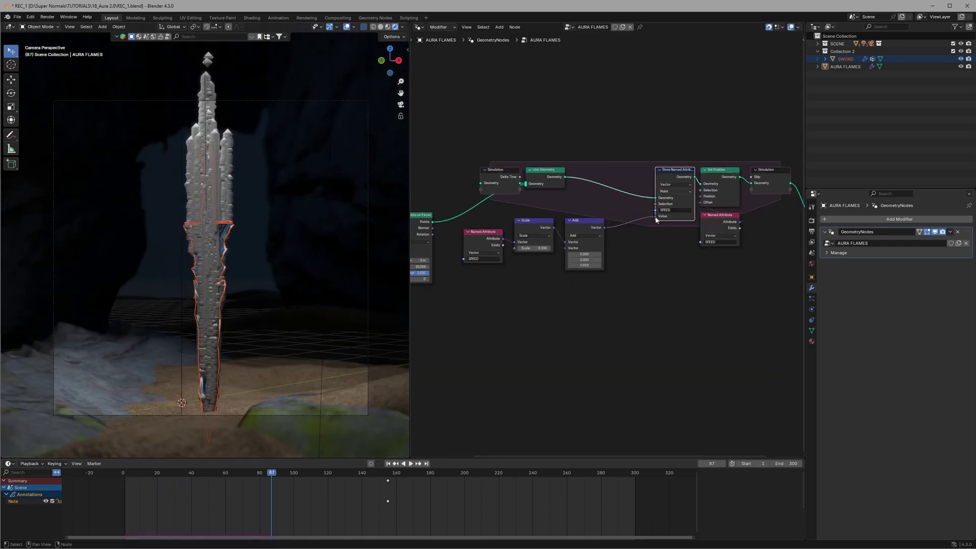
scroll(637, 247, "up", 2)
left_click(575, 212)
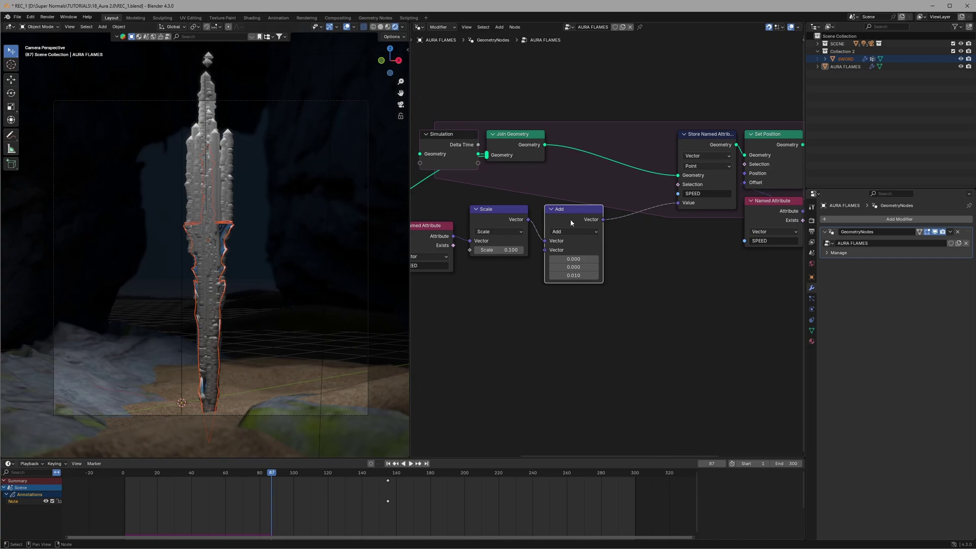
key("shift+d")
left_click(626, 237)
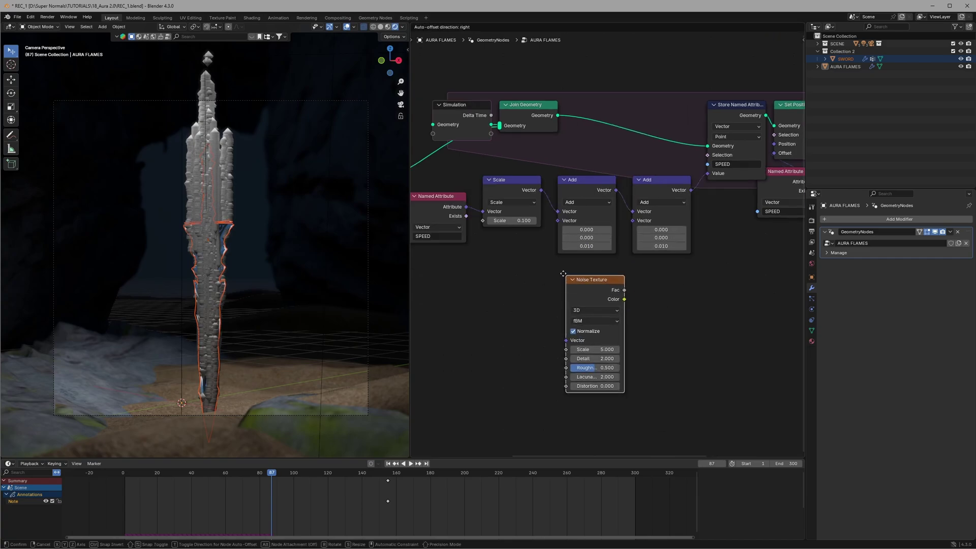
- Add a Noise Texture and feed its Fac through a duplicated Scale node, set to 1, into the second Add node
left_click(556, 267)
left_click(517, 191)
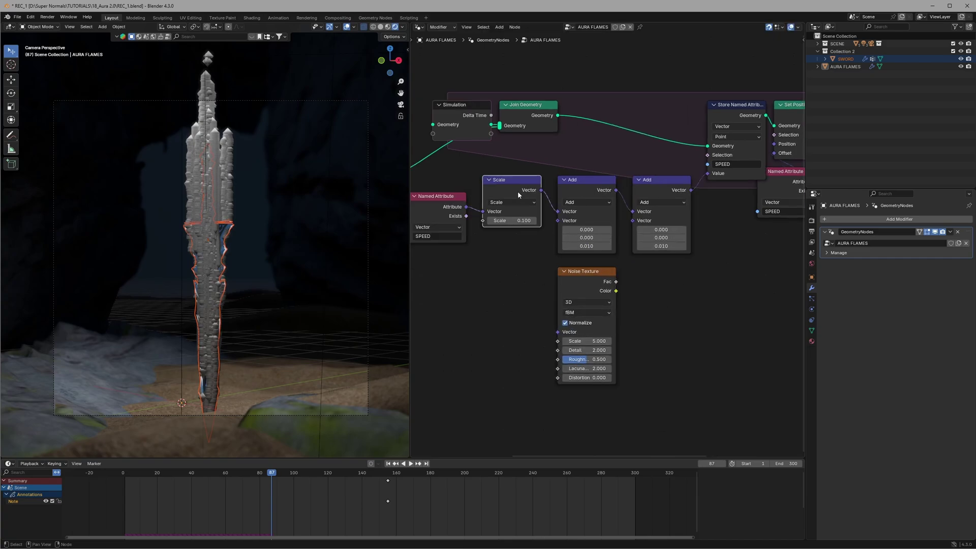
key("shift+d")
left_click(666, 279)
left_click(666, 337)
type("100")
key("Return")
left_click_drag(691, 281, 632, 220)
left_click_drag(616, 281, 634, 304)
- Disable Normalize on the Noise Texture, set the connected Scale node to 0.01 and play the simulation
scroll(634, 303, "up", 3)
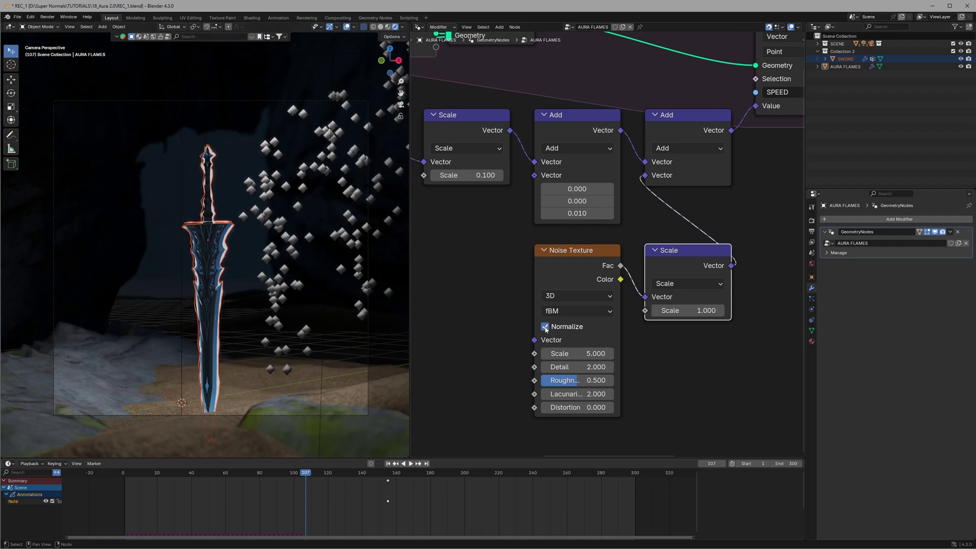
left_click(545, 327)
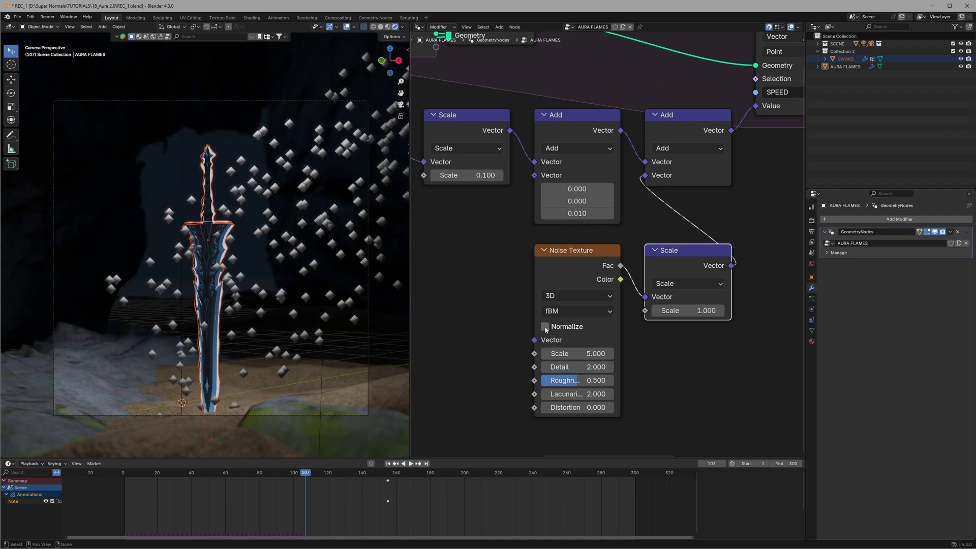
left_click(579, 353)
type("5")
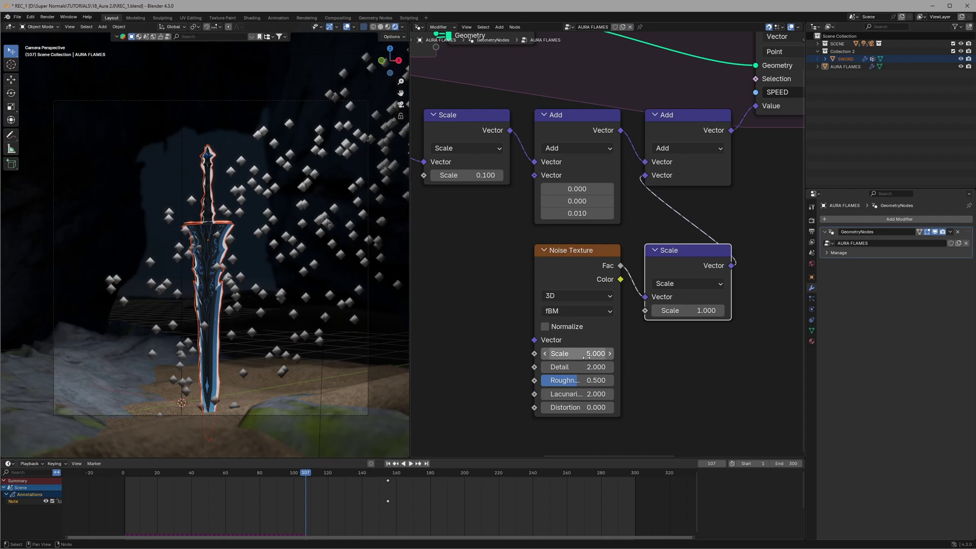
left_click(699, 311)
type("0.")
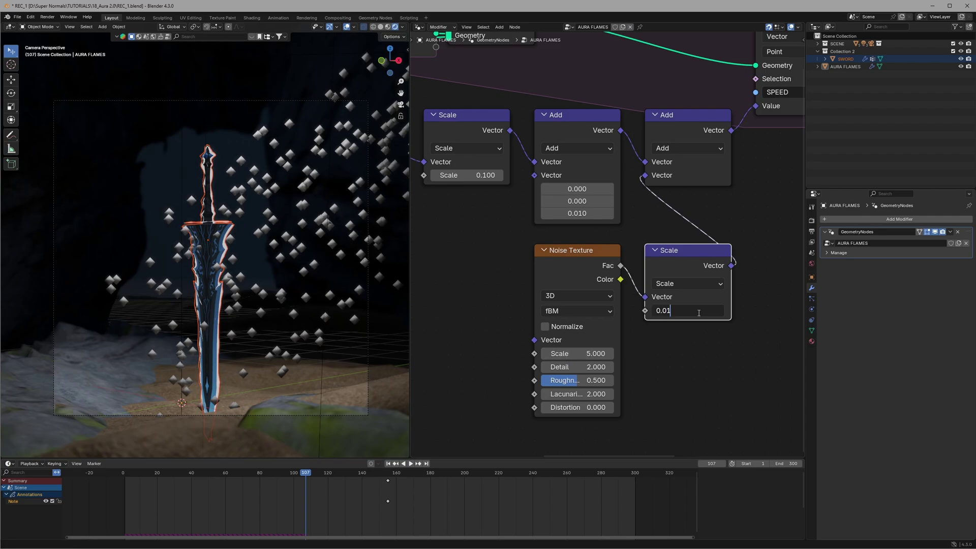
type("01")
key("Return")
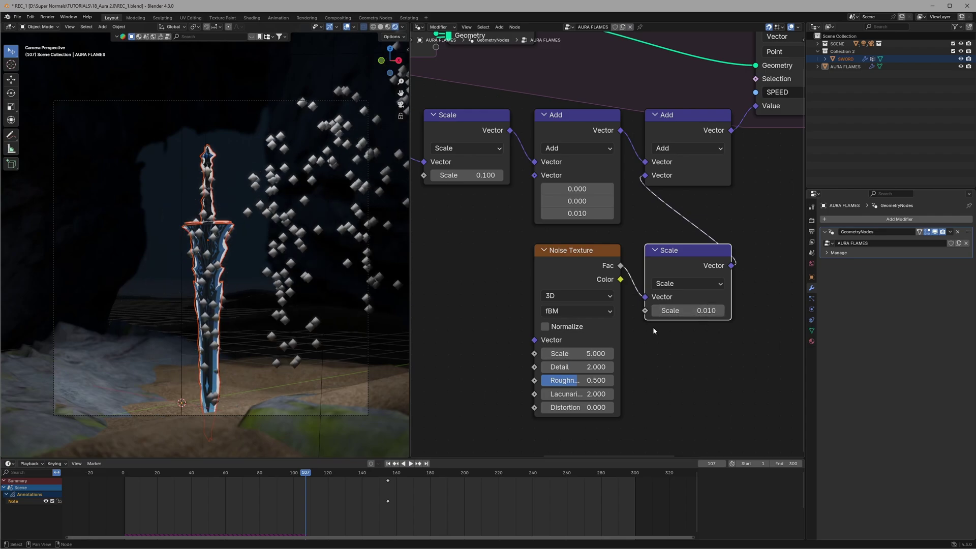
key("space")
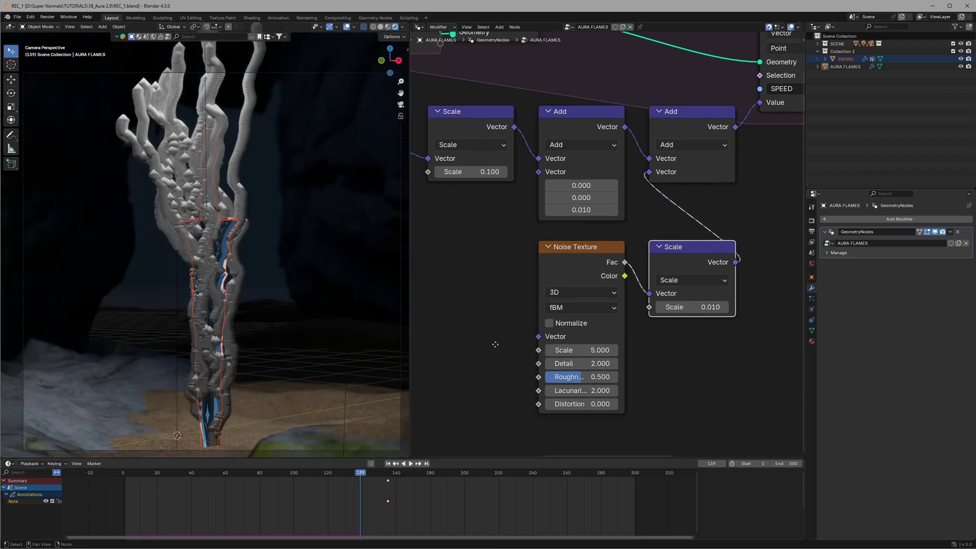
- Switch the Noise Texture to 4D, drive its W value with #frame/244 and replay the simulation from near the start
middle_click_drag(489, 347, 510, 324)
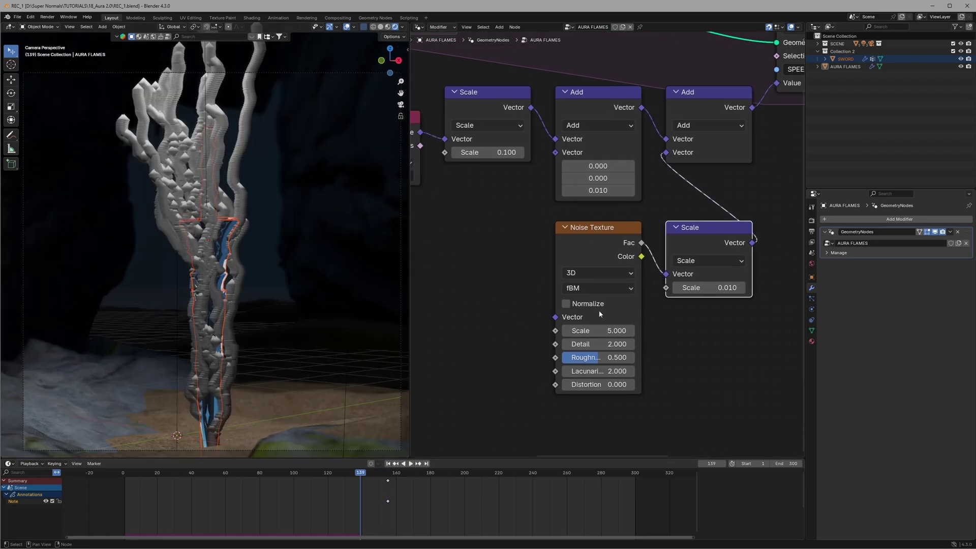
left_click(588, 273)
left_click(592, 274)
left_click(596, 275)
left_click(579, 343)
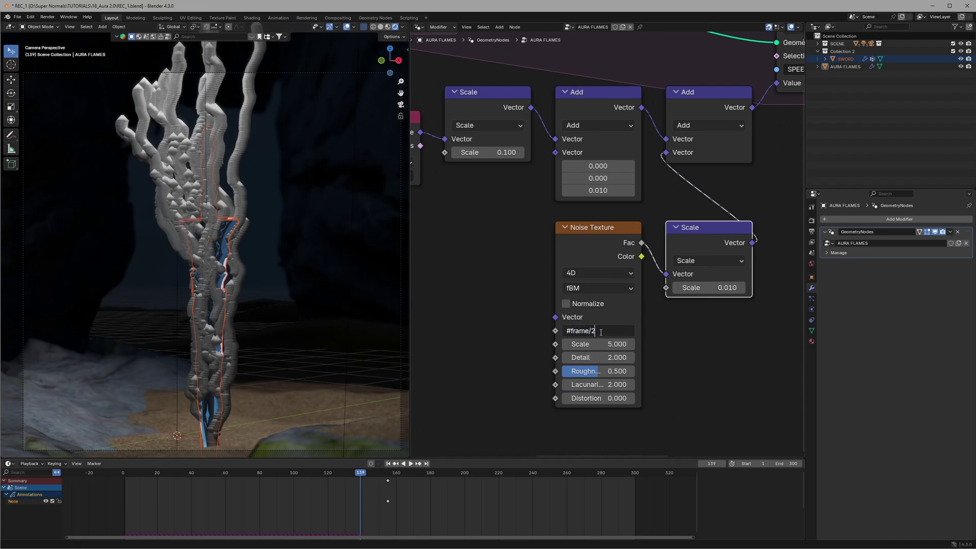
type("4")
key("Return")
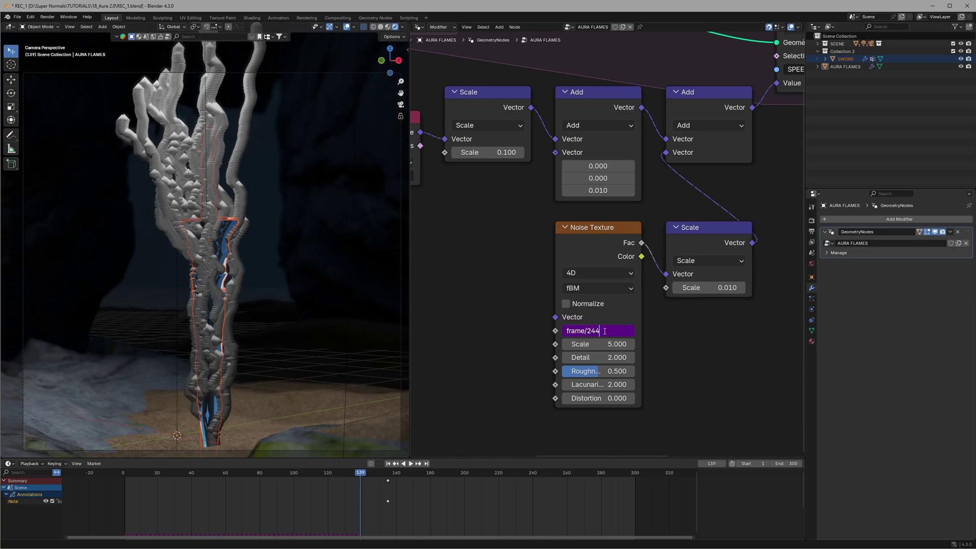
key("Return")
left_click(133, 477)
key("space")
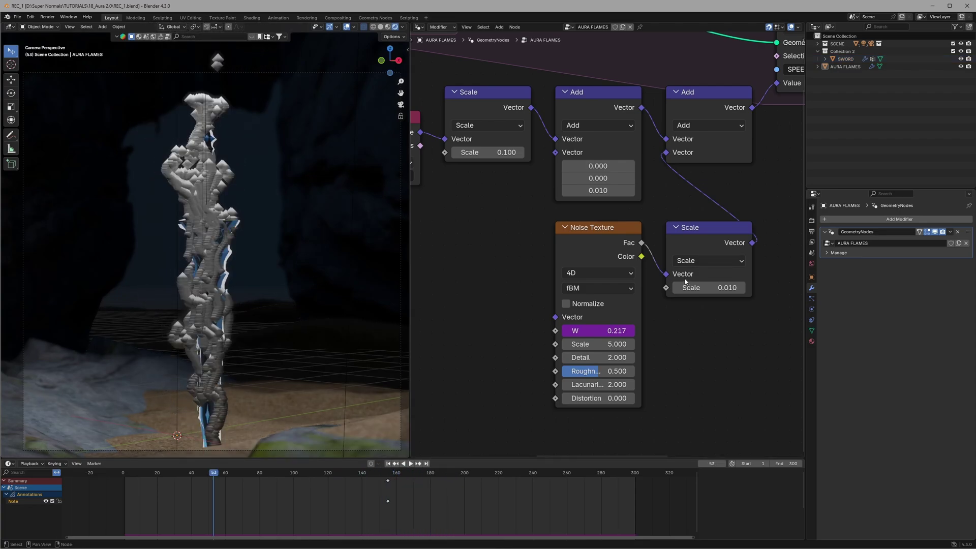
- Make room after Object Info and insert a Store Named Attribute node before Distribute Points on Faces
scroll(546, 270, "down", 6)
middle_click_drag(472, 254, 785, 291)
middle_click_drag(614, 289, 620, 303)
scroll(621, 303, "up", 4)
left_click_drag(593, 191, 467, 201)
key("shift+a")
type("store nam")
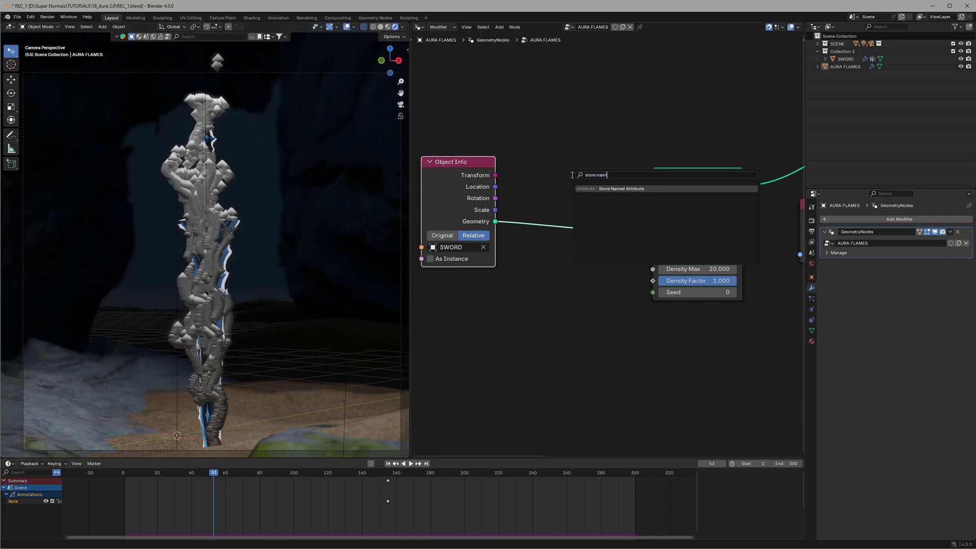
key("Return")
key("shift+a")
type("stor")
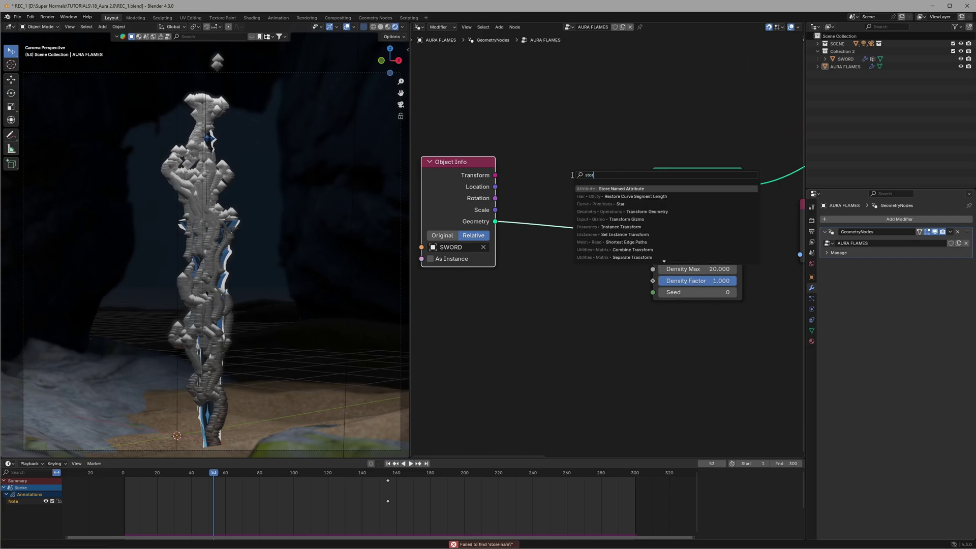
type("e na")
key("Return")
left_click(590, 224)
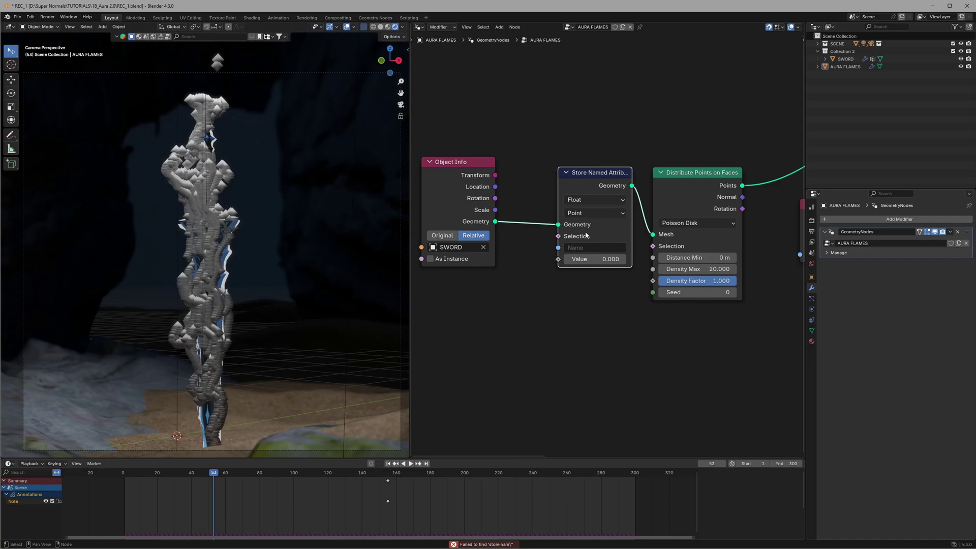
- Add a Normal node below the new Store Named Attribute node and connect it to the Value input
left_click(582, 200)
left_click(584, 224)
left_click_drag(584, 184, 562, 173)
middle_click_drag(561, 290, 581, 285)
key("shift+a")
type("normal")
key("Return")
left_click(592, 269)
left_click_drag(631, 284, 577, 234)
- Name the stored attribute NORMAL and set its data type to Vector
left_click(576, 232)
type("NORMAL")
key("Return")
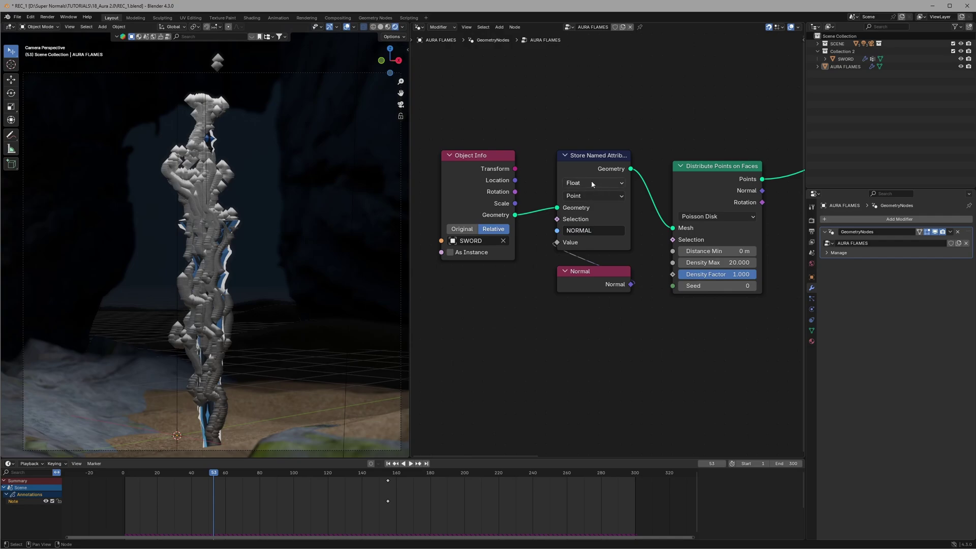
left_click(588, 185)
left_click(602, 228)
- Shift the Noise Texture and its Scale node aside and insert a duplicate Add node between that Scale and the second Add node
middle_click_drag(584, 234, 585, 269, "ctrl")
middle_click_drag(709, 277, 616, 268)
middle_click_drag(762, 300, 442, 265)
middle_click_drag(614, 272, 615, 236, "ctrl")
middle_click_drag(516, 254, 641, 276)
scroll(650, 240, "down", 2)
middle_click_drag(681, 221, 611, 224)
middle_click_drag(492, 266, 630, 268)
left_click_drag(657, 298, 531, 243)
left_click_drag(625, 253, 599, 242)
scroll(609, 246, "up", 4)
left_click(621, 140)
key("shift+d")
left_click(620, 229)
left_click_drag(589, 174, 599, 171)
- Add a vector Named Attribute node reading NORMAL, connect it to the duplicated Add node's second input and replay the simulation from the start
middle_click_drag(642, 291, 647, 237)
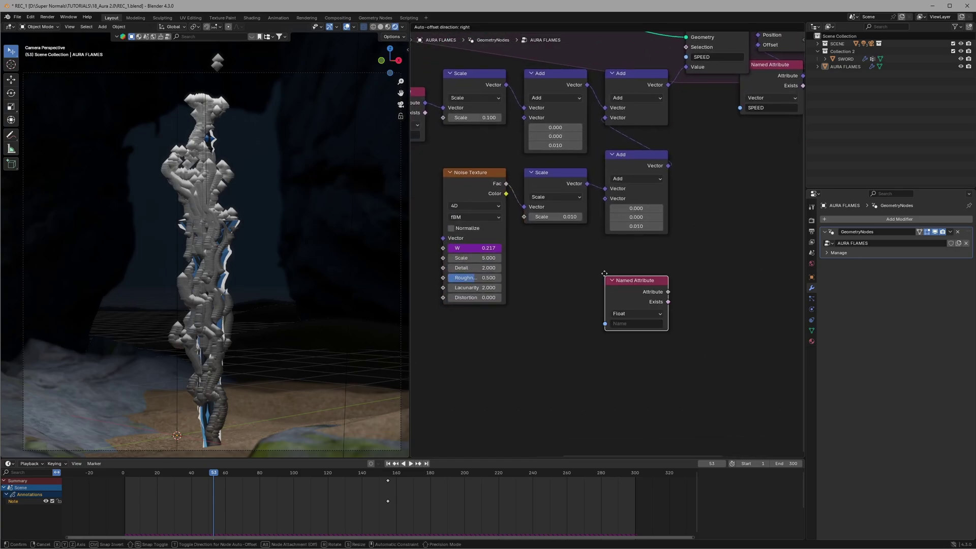
left_click(605, 276)
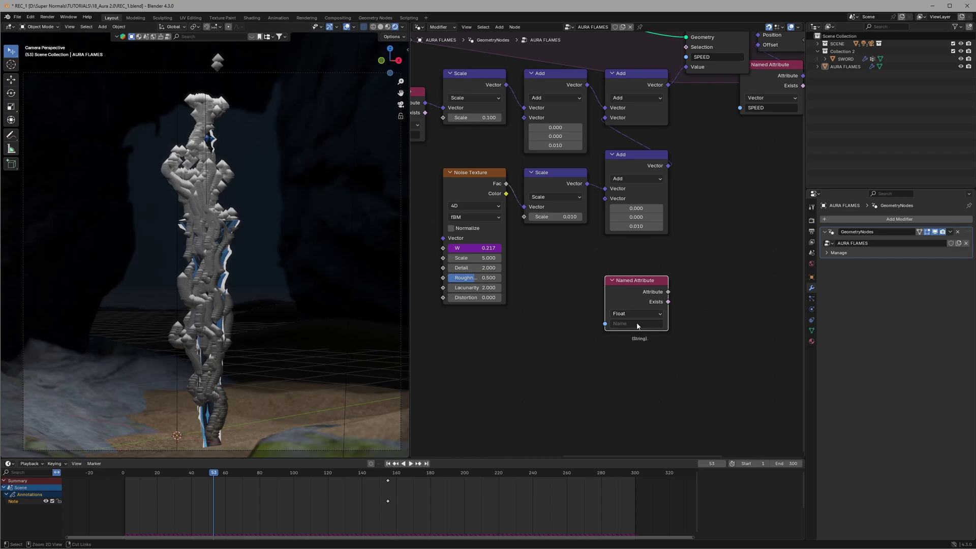
left_click(632, 354)
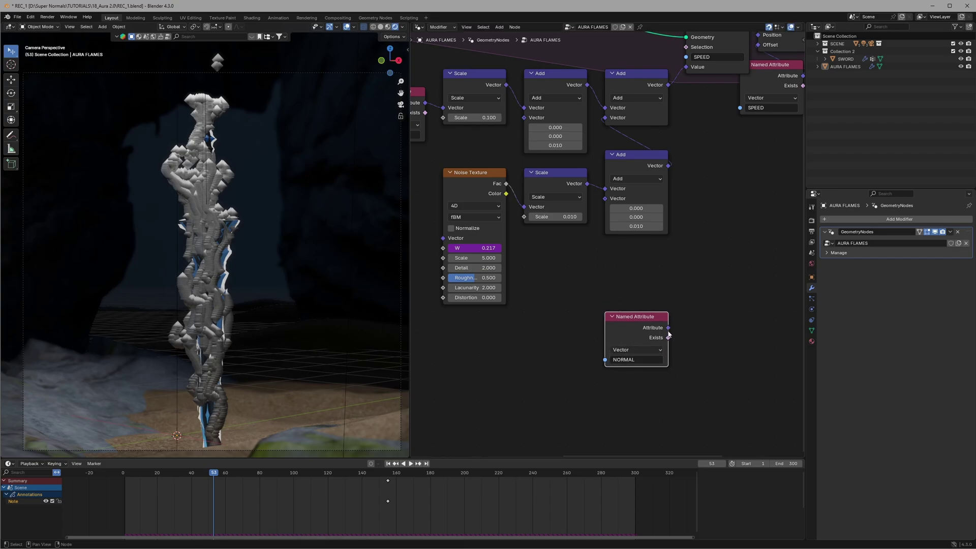
left_click_drag(668, 328, 607, 200)
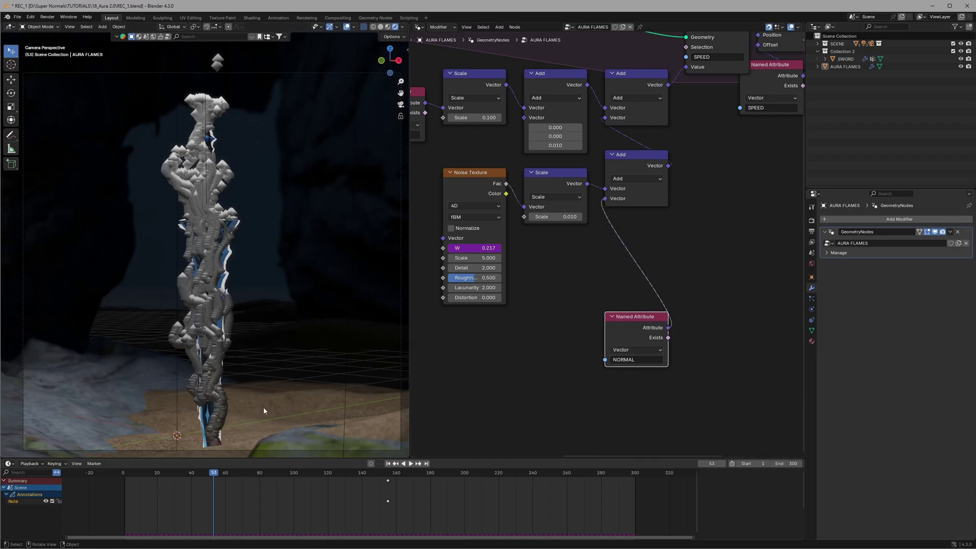
left_click(125, 472)
key("space")
key("space")
- Insert a duplicate of the 0.010 Scale node between the NORMAL attribute and the Add node, save the file and play the simulation
left_click(555, 197)
key("shift+d")
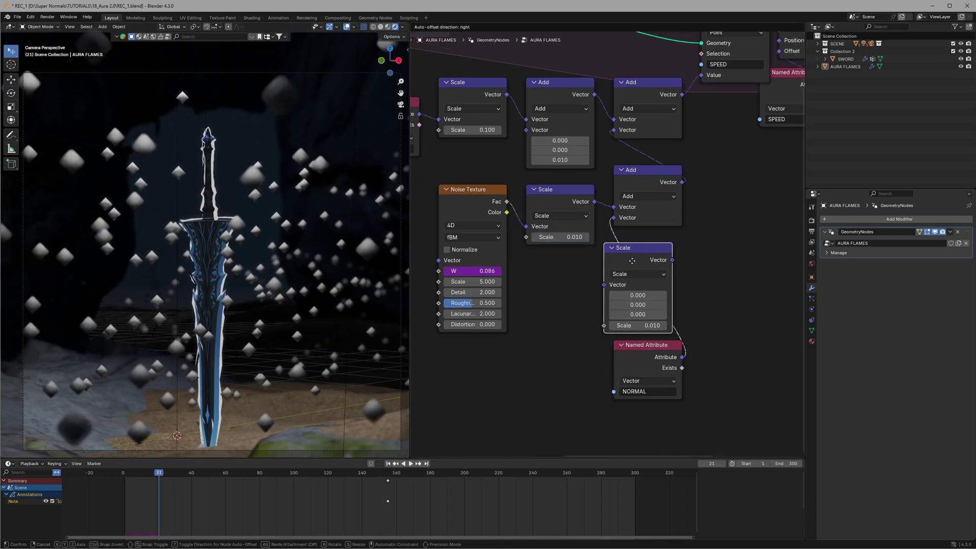
left_click(632, 260)
key("ctrl+s")
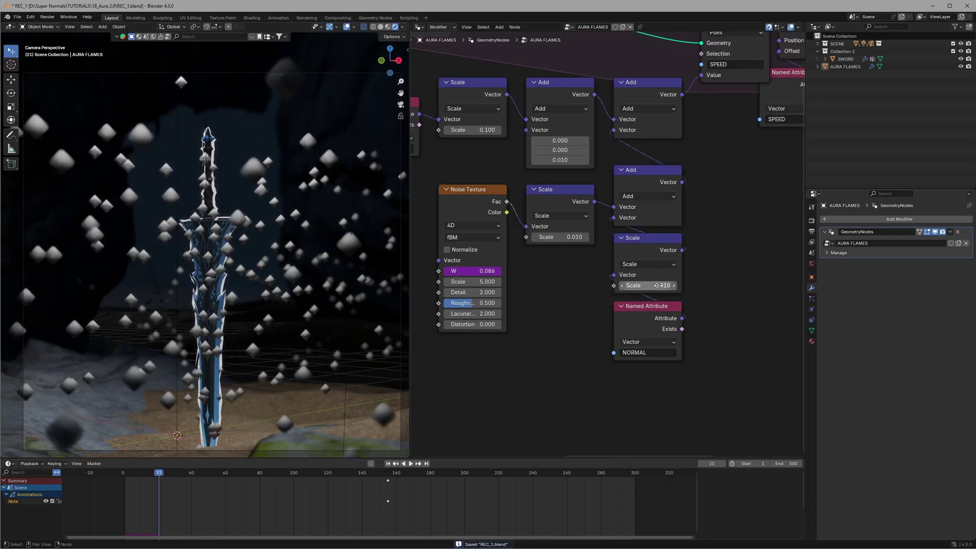
key("space")
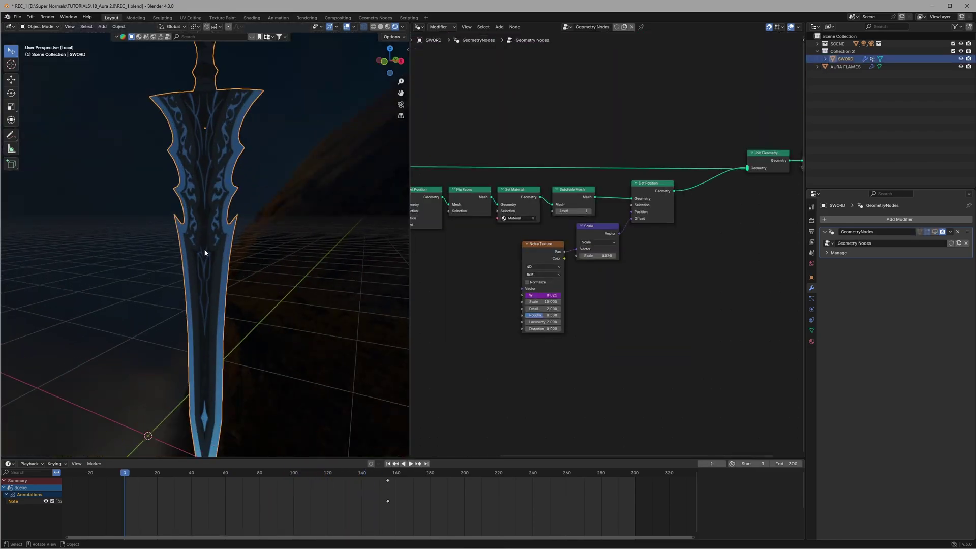
- Return to the timeline start, isolate the sword in local view and disable its Geometry Nodes modifier in the viewport
key("Tab")
middle_click_drag(205, 203, 268, 96)
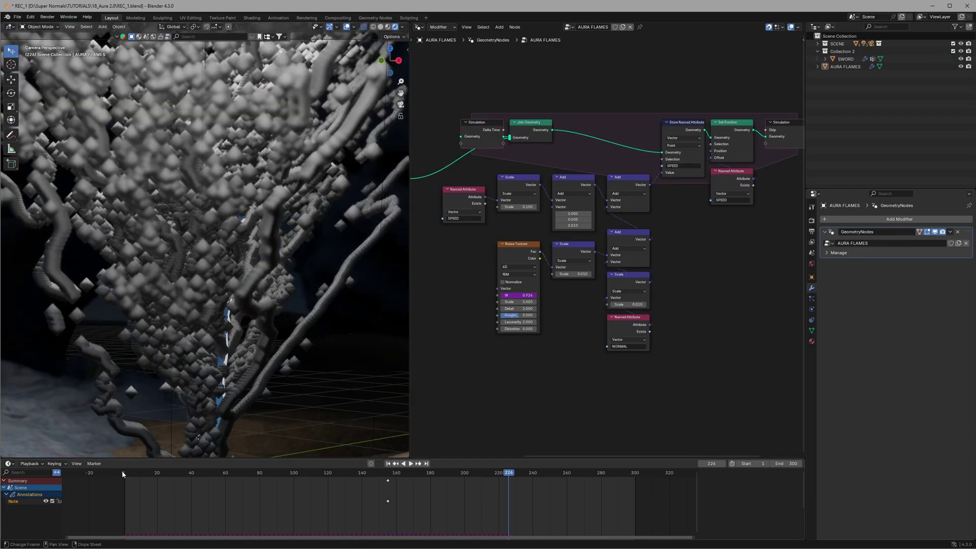
left_click(125, 474)
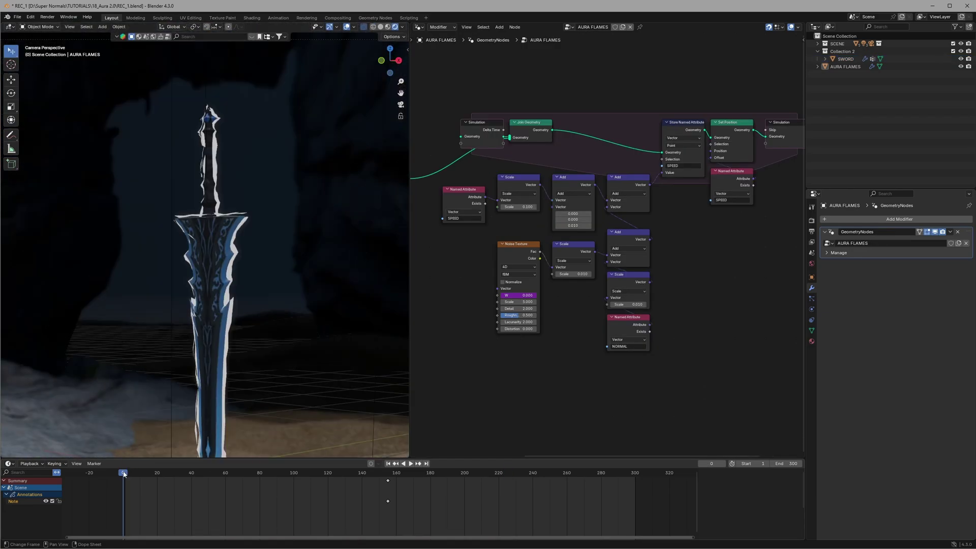
left_click(229, 295)
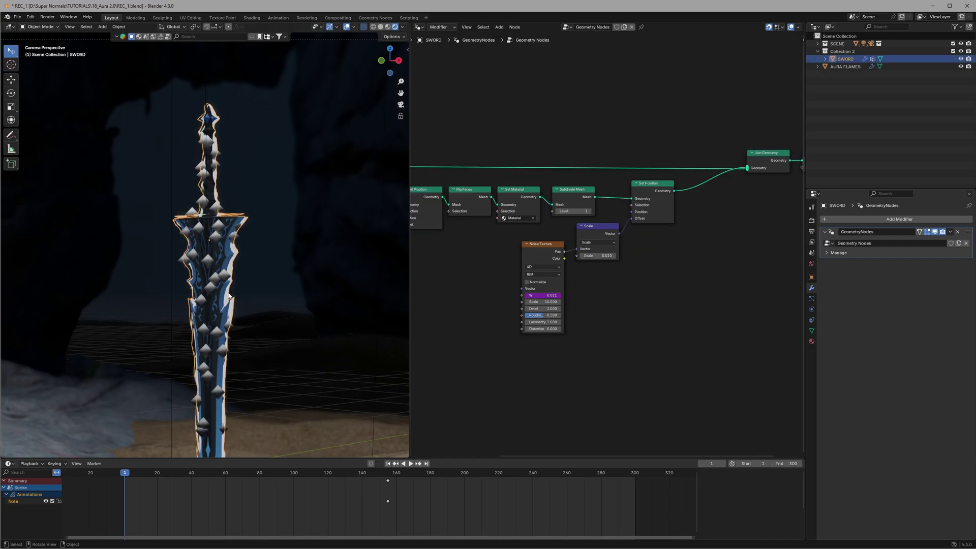
key("KP_Divide")
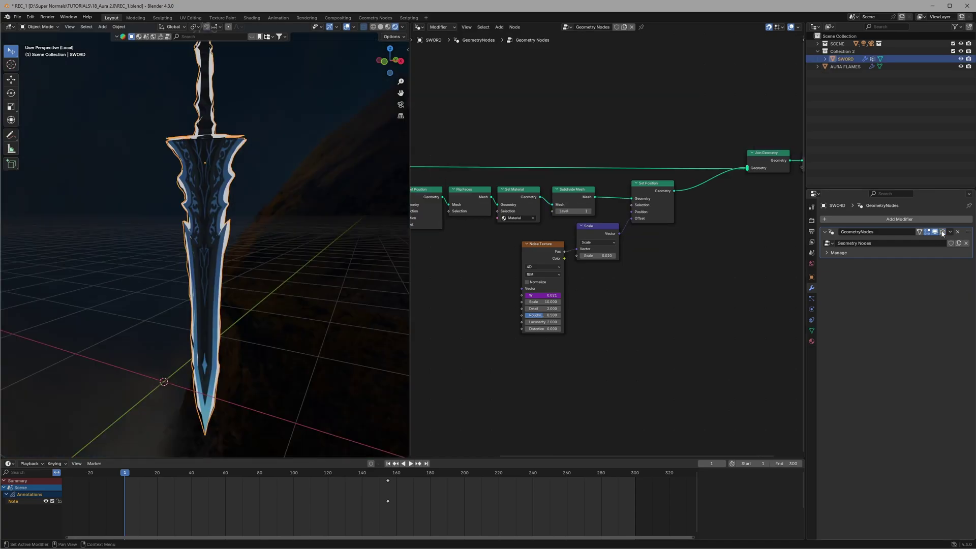
left_click(935, 232)
- Circle-select the faces along both outer edges of the sword's blade in Edit Mode
scroll(205, 252, "up", 4)
left_click_drag(237, 219, 242, 229, "shift")
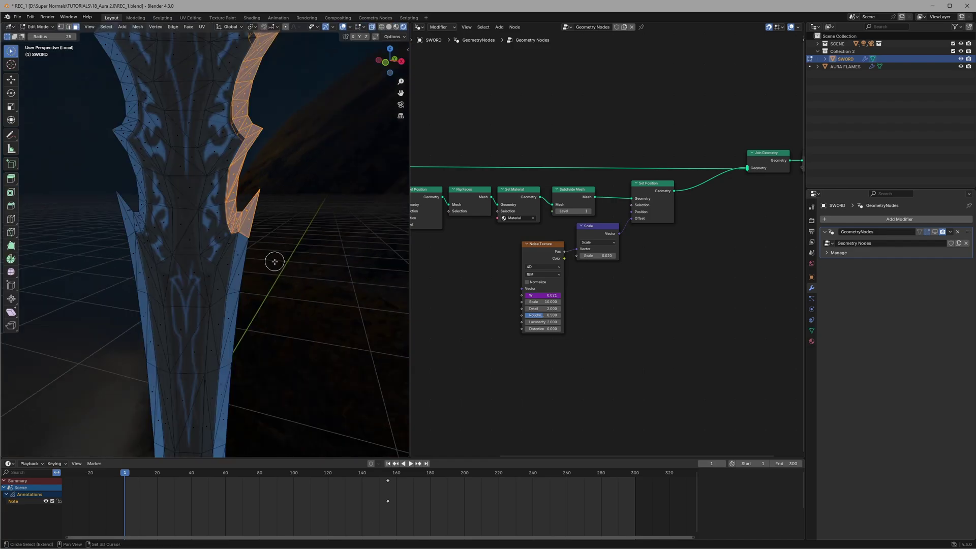
middle_click_drag(275, 262, 264, 206, "shift")
mouse_move(258, 161)
left_mouse_down("shift")
mouse_move(235, 189)
mouse_move(218, 325)
left_mouse_up("shift")
mouse_move(244, 345)
middle_mouse_down("shift")
mouse_move(254, 270)
mouse_move(155, 268)
mouse_move(250, 322)
mouse_move(192, 322)
mouse_move(298, 317)
mouse_move(218, 233)
middle_mouse_up("shift")
key("z")
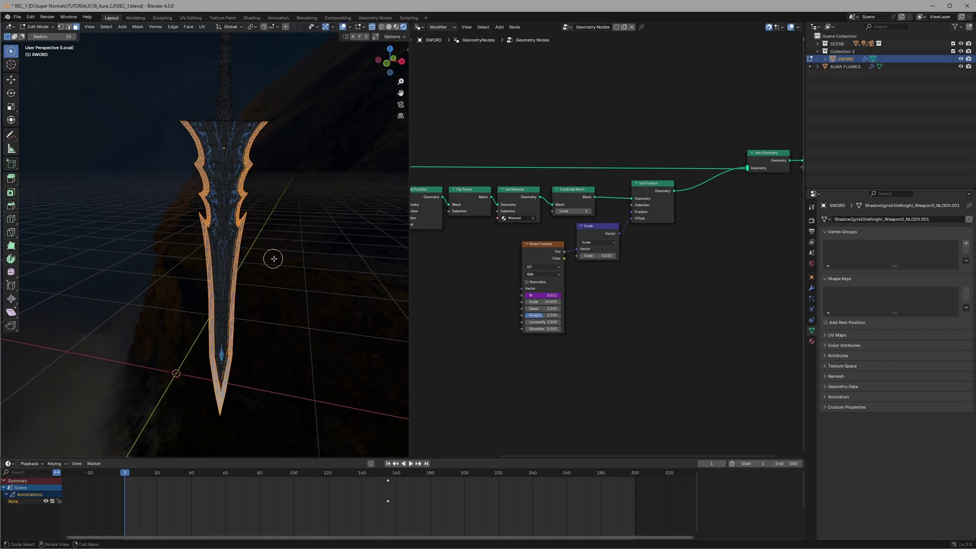
- Create a new vertex group on the sword and assign the selected blade-edge faces to it
mouse_move(275, 258)
middle_mouse_down()
mouse_move(155, 264)
mouse_move(325, 257)
middle_mouse_up()
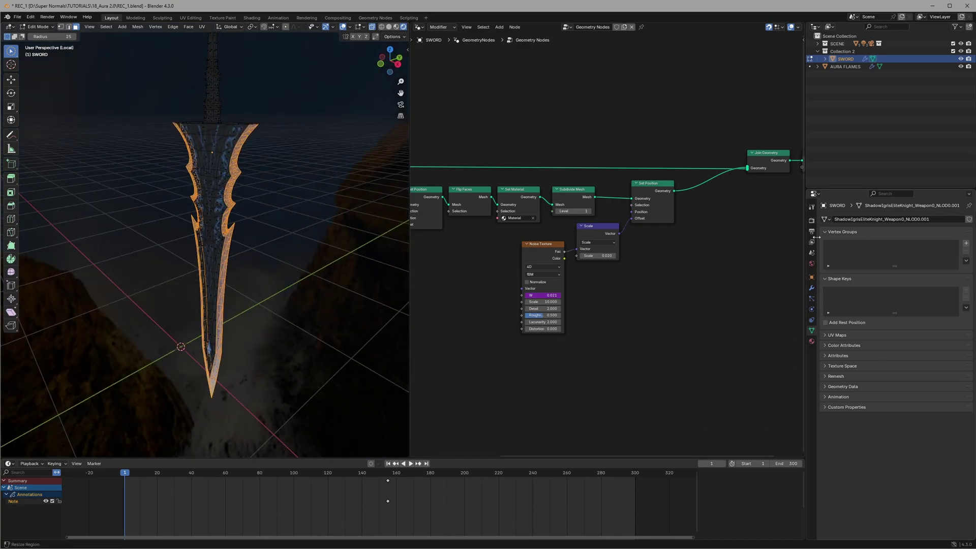
left_click(811, 288)
left_click(811, 330)
left_click(966, 243)
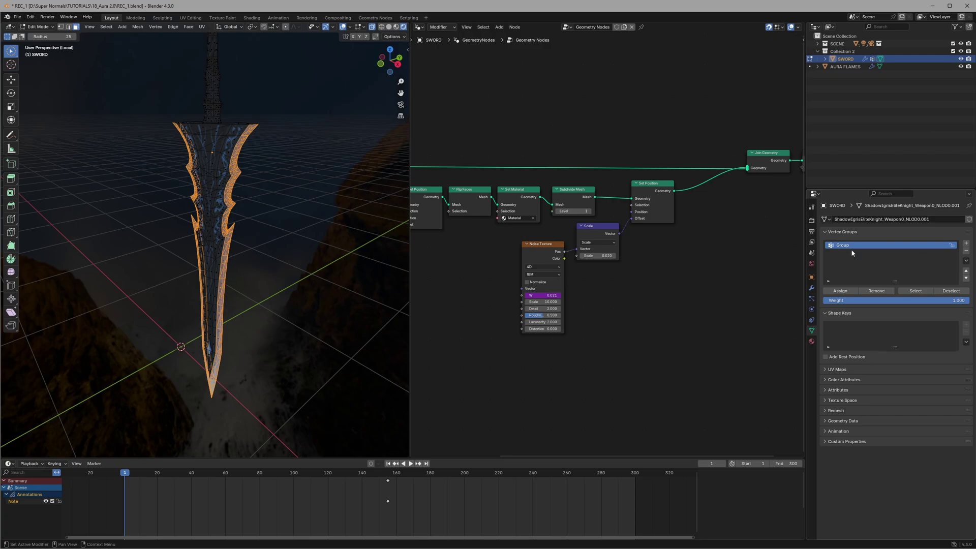
left_click(840, 291)
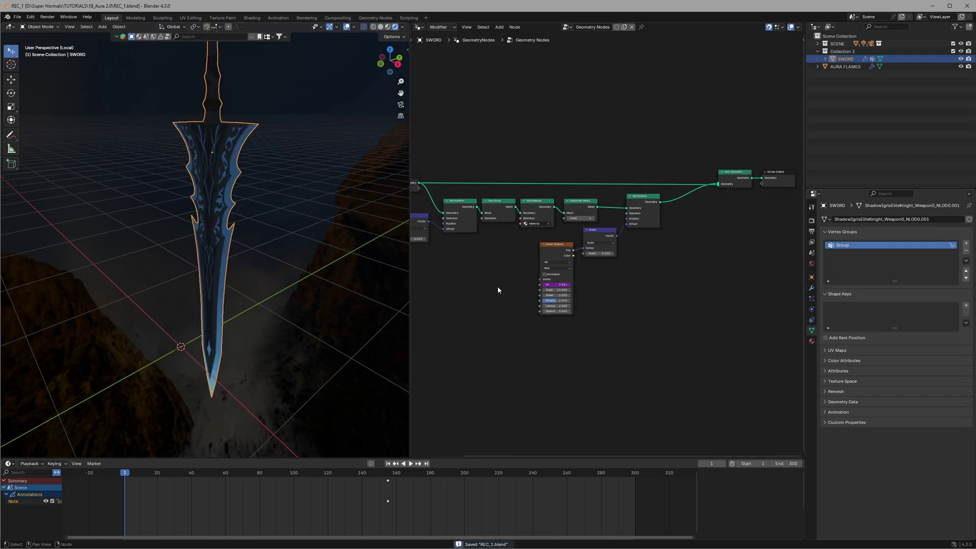
- Select the AURA FLAMES object and add a Named Attribute node below Distribute Points on Faces
middle_click_drag(422, 299, 577, 299)
scroll(578, 299, "up", 3)
scroll(578, 299, "down", 3)
left_click(844, 66)
middle_click_drag(491, 258, 512, 270)
scroll(611, 275, "up", 7)
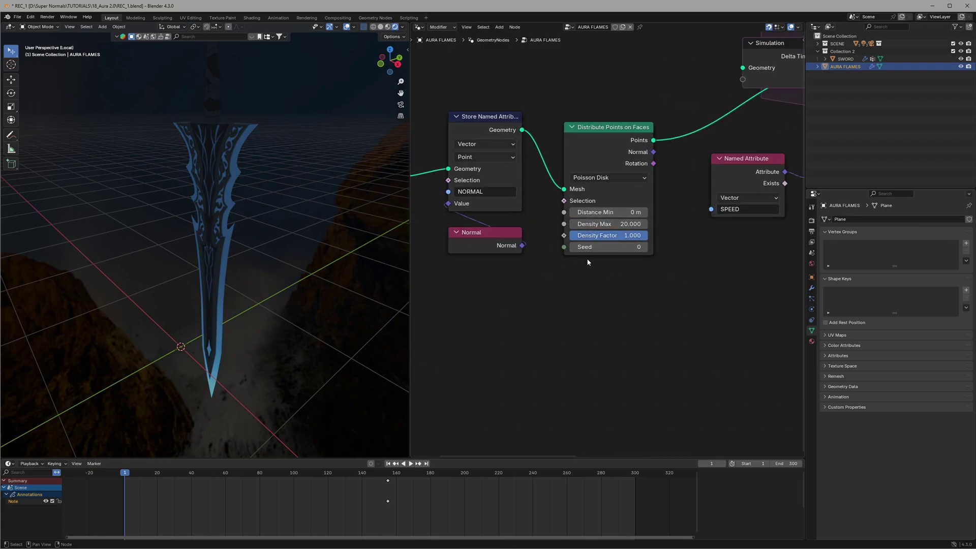
scroll(555, 314, "up", 1)
key("shift+a")
left_click(544, 309)
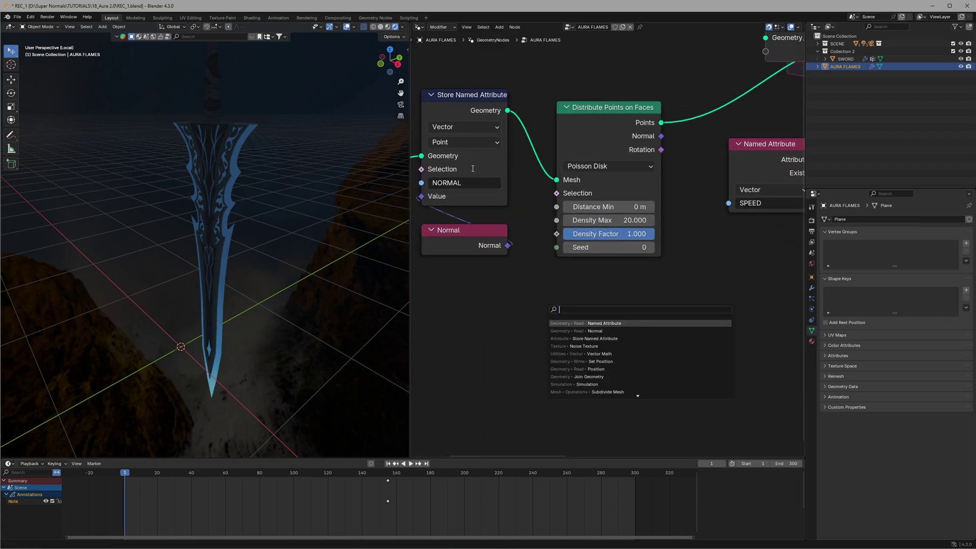
key("Return")
left_click(628, 339)
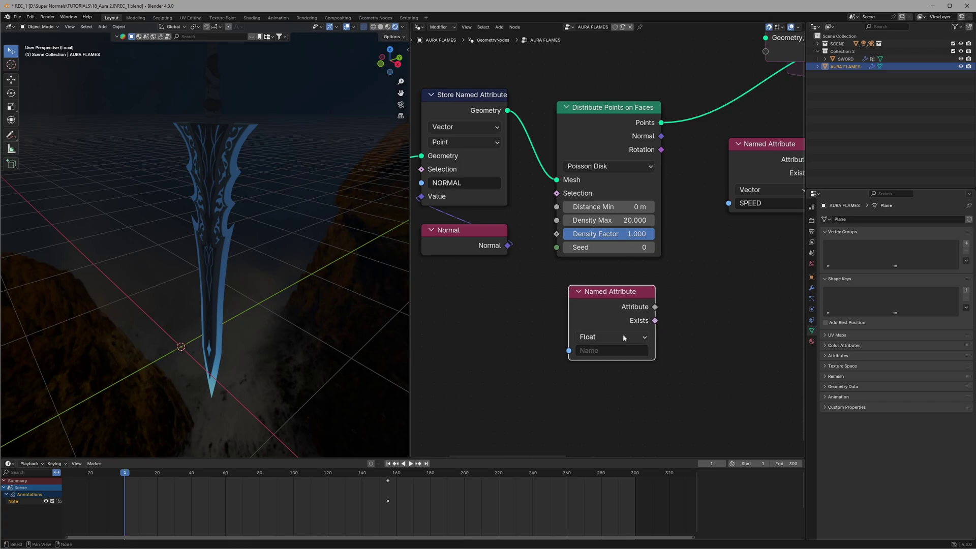
- Set the Named Attribute to Group and connect it to the Density Factor of Distribute Points on Faces
left_click(598, 356)
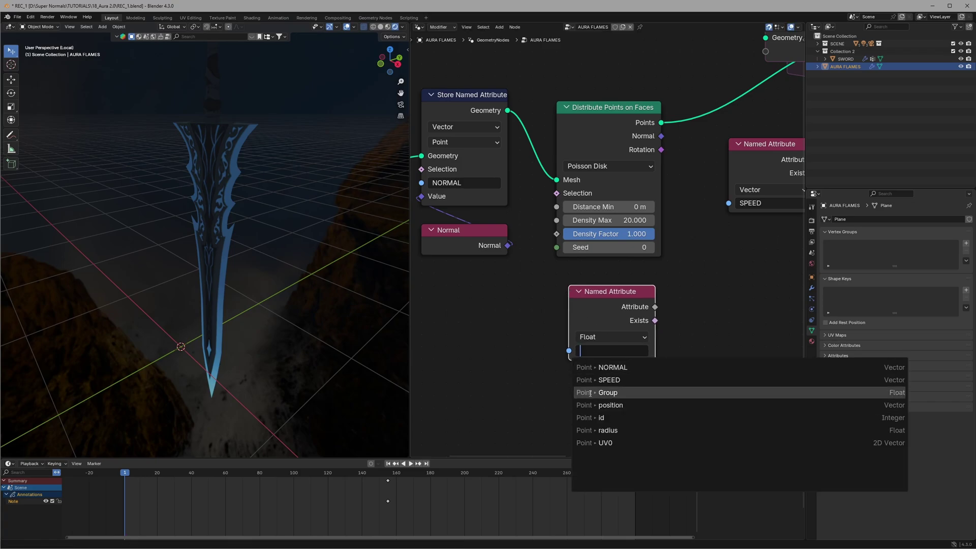
left_click(618, 392)
left_click_drag(655, 307, 557, 234)
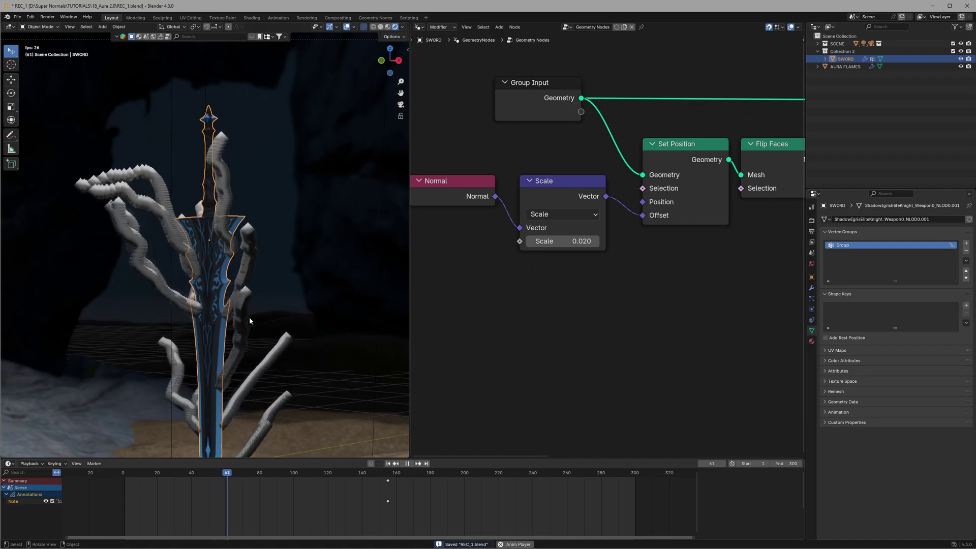
- Re-enable the sword's Geometry Nodes modifier in the viewport, save the file and replay the simulation from the start
left_click(812, 288)
left_click(935, 232)
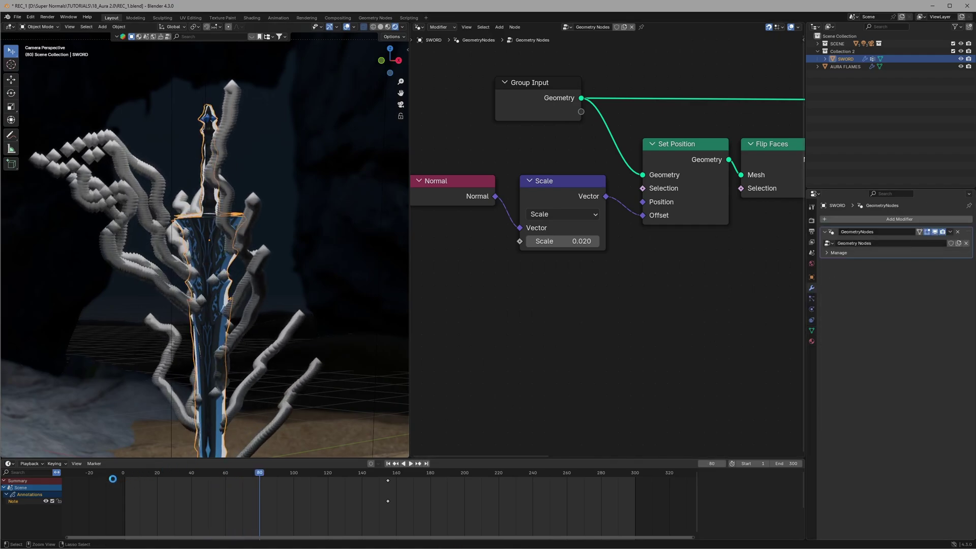
key("ctrl+s")
left_click(113, 478)
key("space")
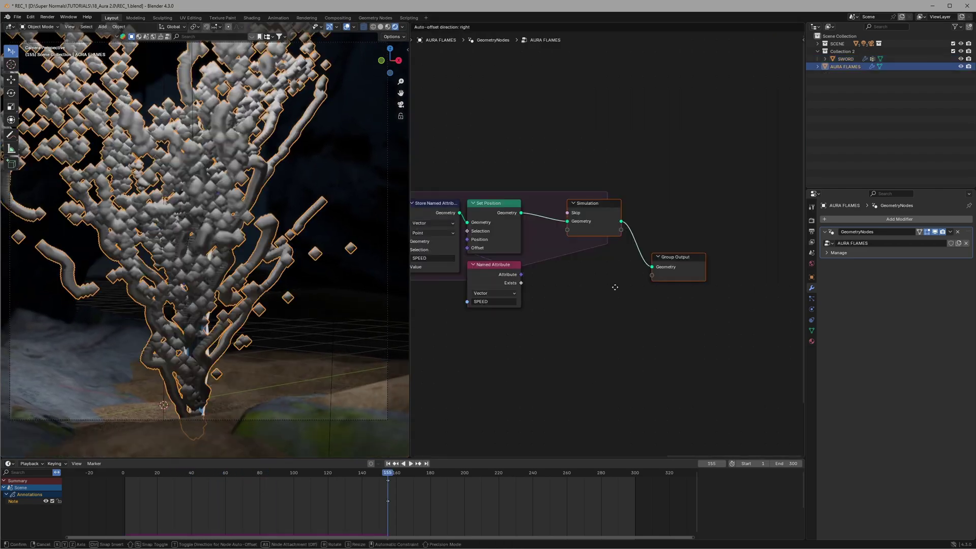
- Move the Simulation output and Group Output away from Set Position and add a Named Attribute node in the gap
left_click(734, 287)
middle_click_drag(728, 288, 704, 286)
key("g")
left_click(722, 289)
left_click(570, 285)
key("shift+a")
left_click(566, 270)
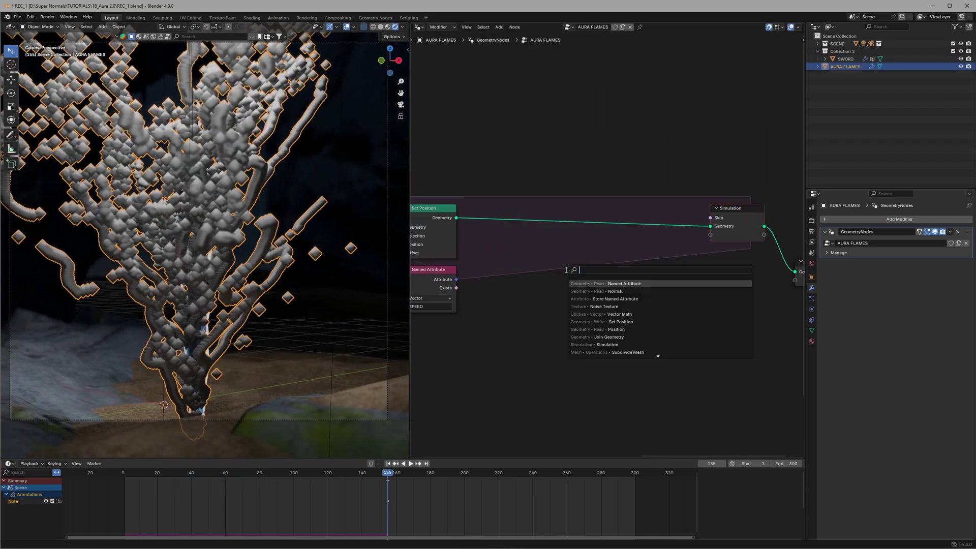
type("nam")
key("Return")
left_click(565, 269)
- Insert a Store Named Attribute node after Set Position, then move the empty Named Attribute node below it and duplicate that node
key("shift+a")
left_click(562, 264)
type("sto")
key("Return")
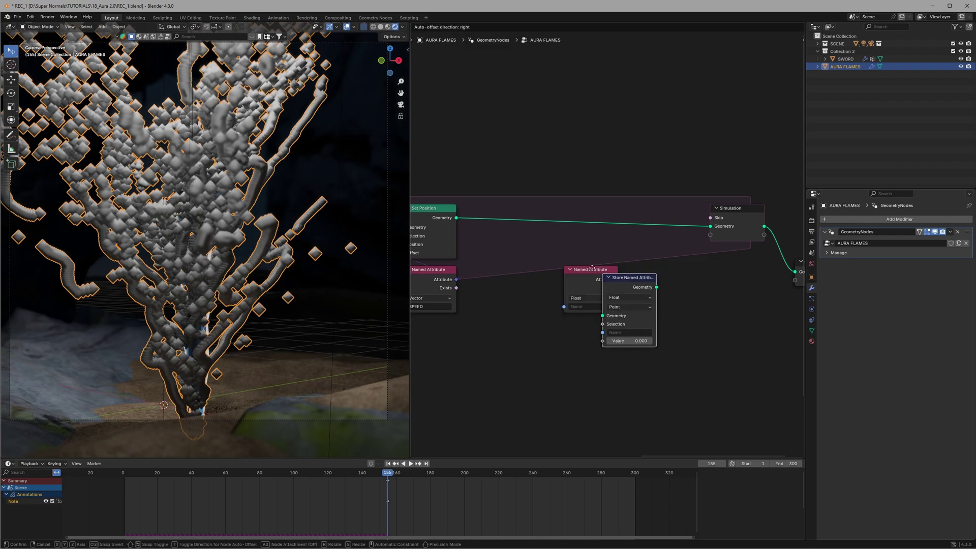
left_click(478, 181)
left_click_drag(588, 275, 534, 341)
key("shift+d")
left_click(658, 341)
- Insert a Delete Geometry node between the new Store Named Attribute node and the Simulation output
scroll(632, 276, "up", 4)
key("shift+a")
type("delete")
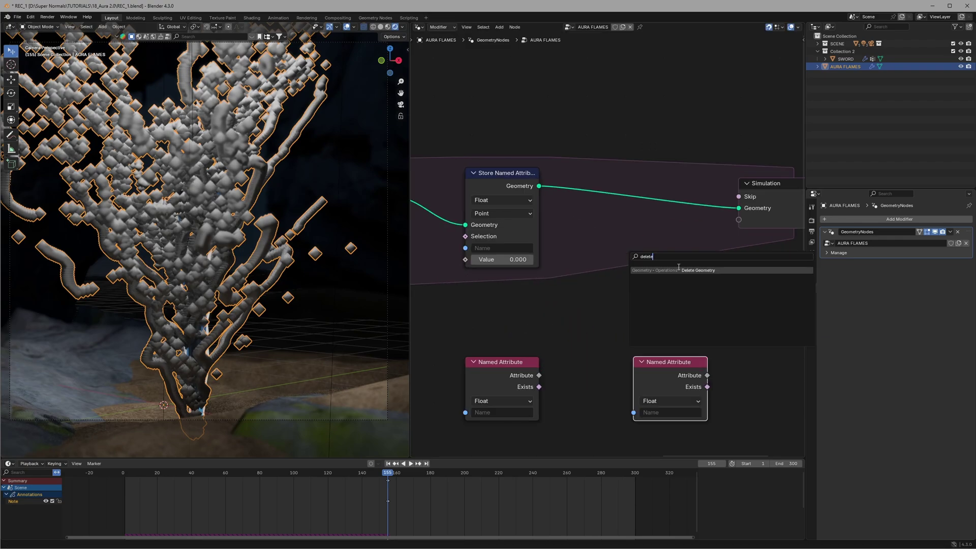
left_click(679, 268)
left_click(629, 168)
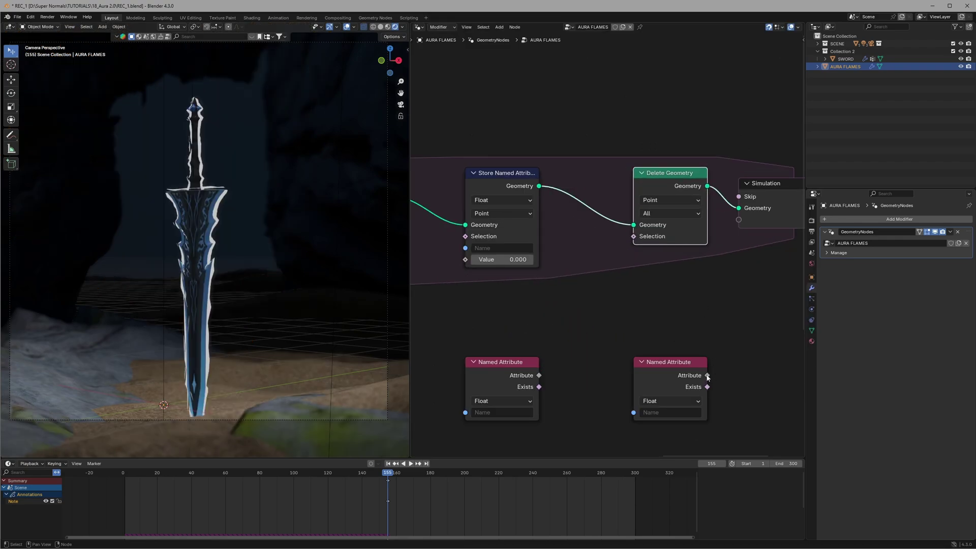
left_click_drag(707, 375, 635, 288)
- Name the store node and both Named Attribute nodes AGE, linking the attributes to the stored Value and Delete Geometry's Selection
left_click(499, 249)
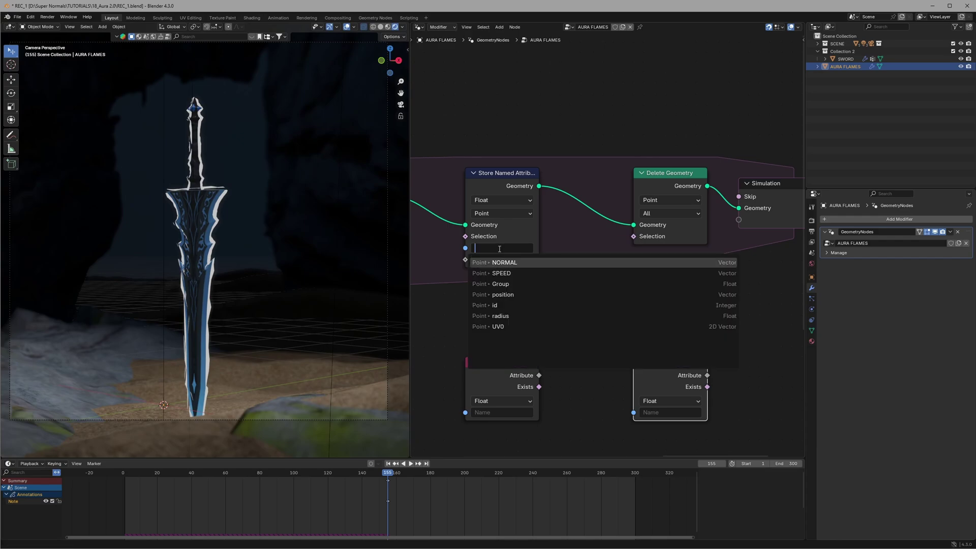
type("AGE")
key("Return")
key("ctrl+c")
key("ctrl+v")
key("ctrl+v")
left_click_drag(707, 375, 633, 237)
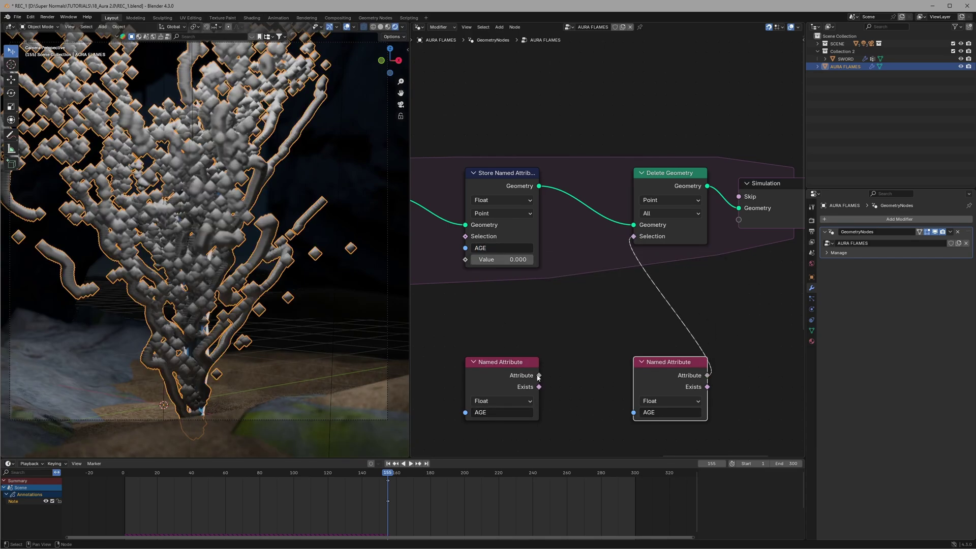
left_click_drag(538, 375, 492, 261)
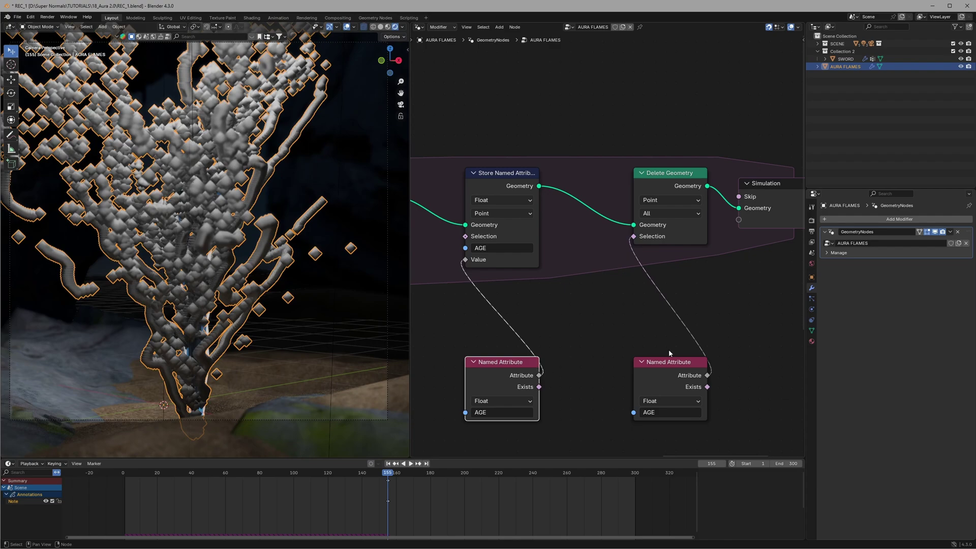
- Insert an Add math node between the AGE Named Attribute and the Store Named Attribute Value, with its second value at 1
key("shift+a")
type("add")
key("Return")
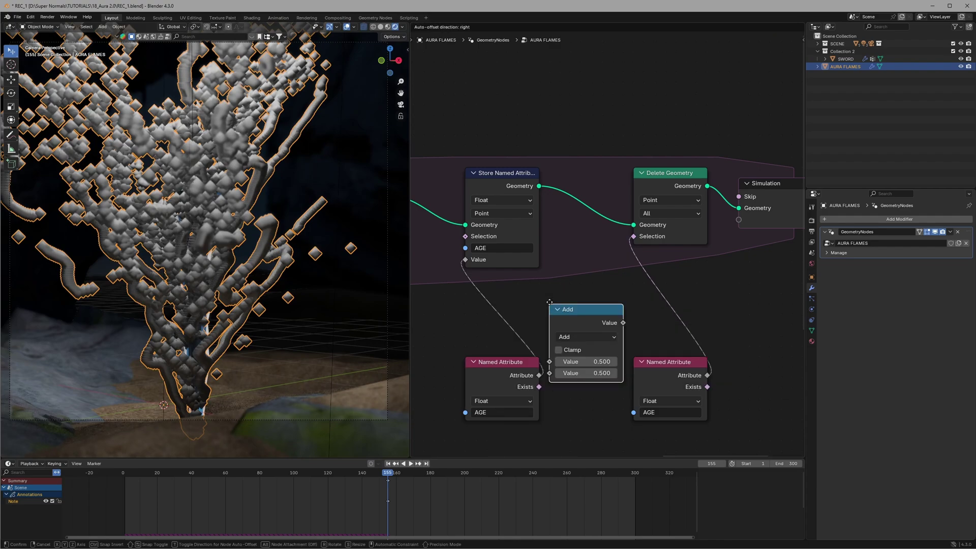
left_click(466, 271)
left_click(502, 341)
type("1")
key("Return")
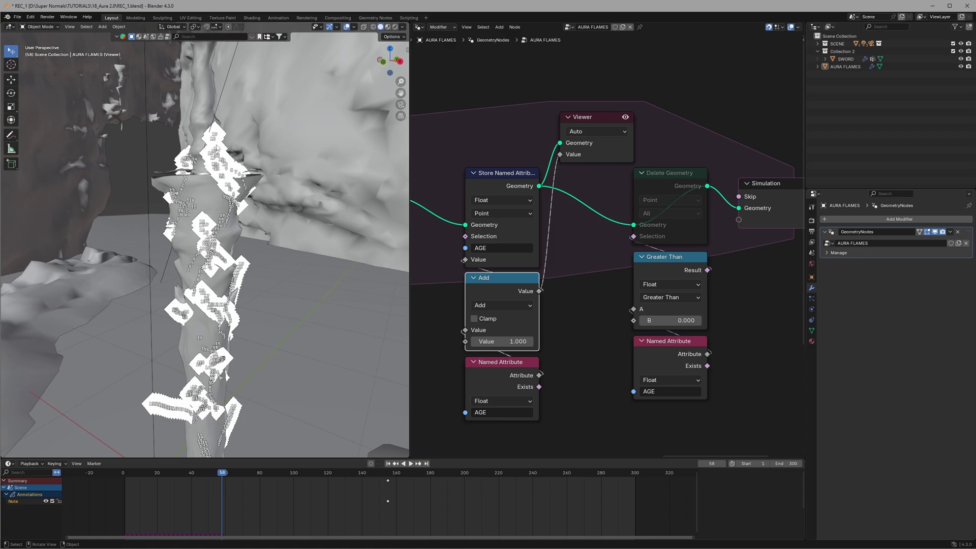
- Play the simulation, examine the AGE values on the points close up, and save the file
key("space")
scroll(239, 306, "up", 1)
middle_click_drag(240, 305, 245, 265)
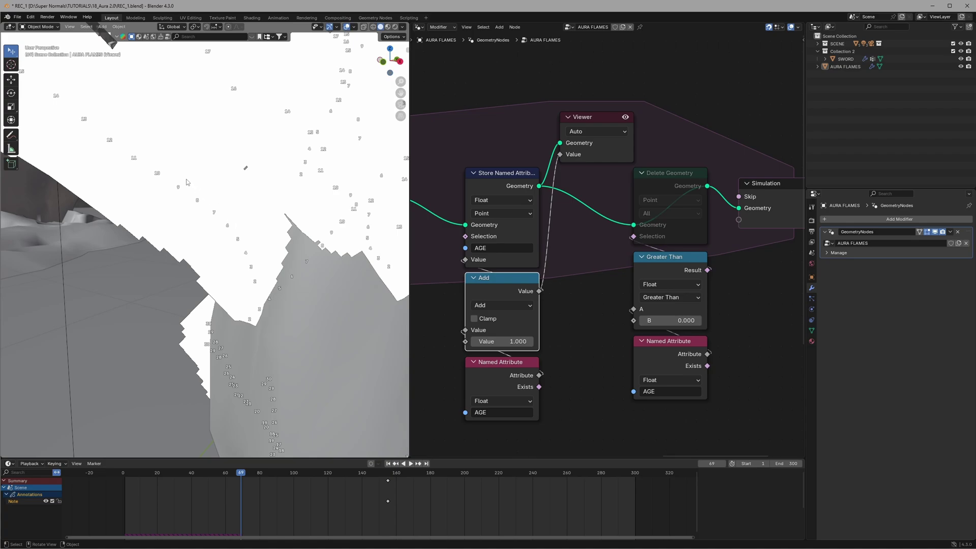
middle_click_drag(53, 97, 217, 245)
key("ctrl+s")
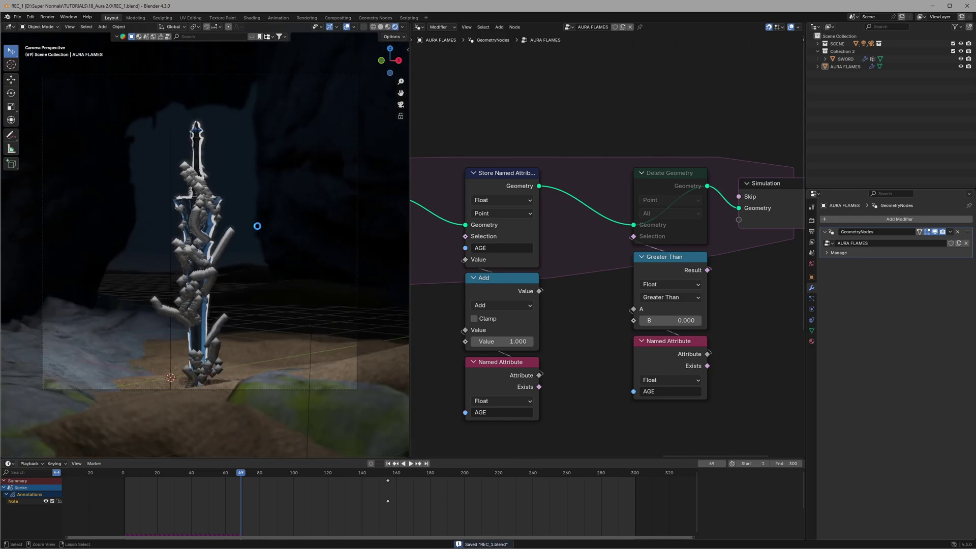
- Set the Greater Than node's B to 50, re-enable Delete Geometry and replay the simulation from the start
scroll(656, 377, "up", 2)
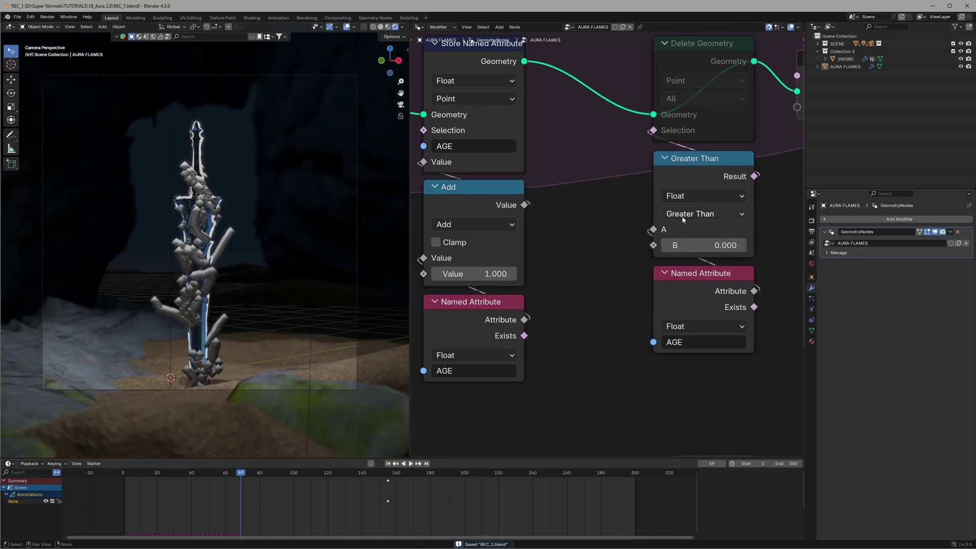
left_click(706, 246)
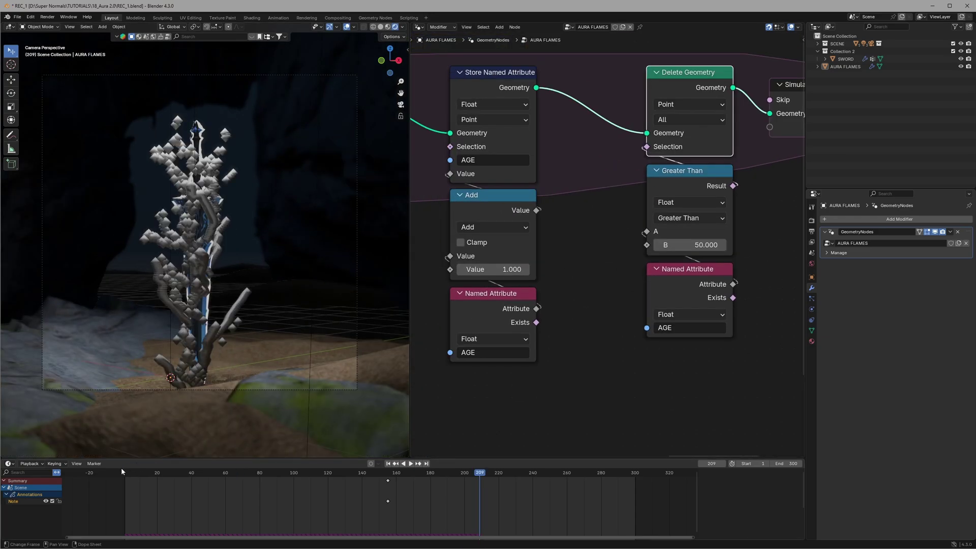
left_click(118, 471)
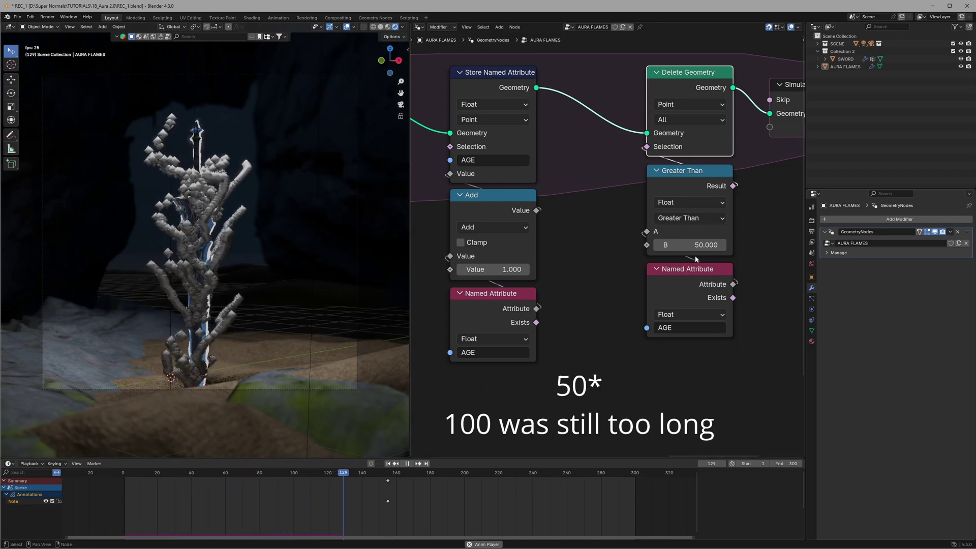
key("space")
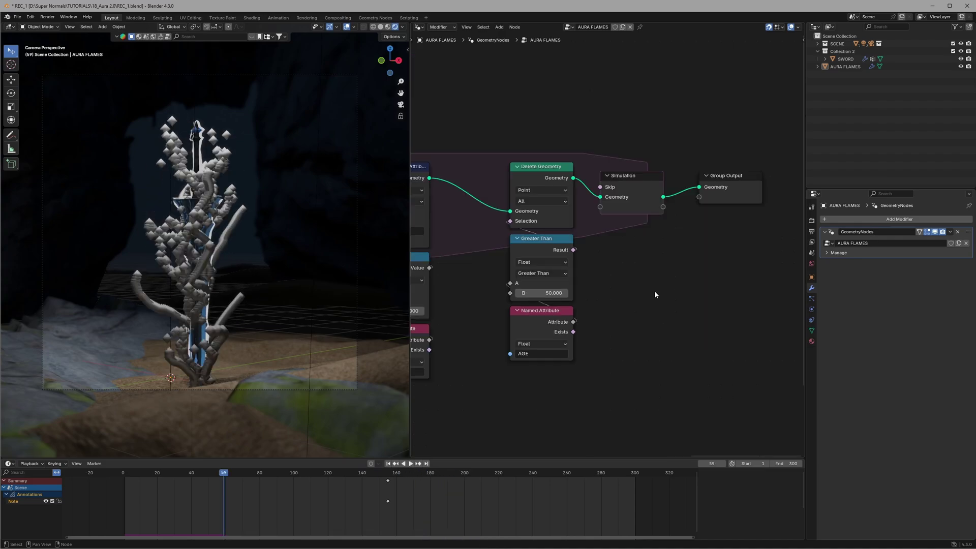
- Move the Group Output away from the Simulation output and insert an Instance on Points node between them
scroll(656, 270, "down", 5)
middle_click_drag(656, 271, 537, 284)
scroll(596, 275, "up", 4)
left_click_drag(569, 215, 777, 215)
key("shift+a")
type("instance")
left_click(672, 183)
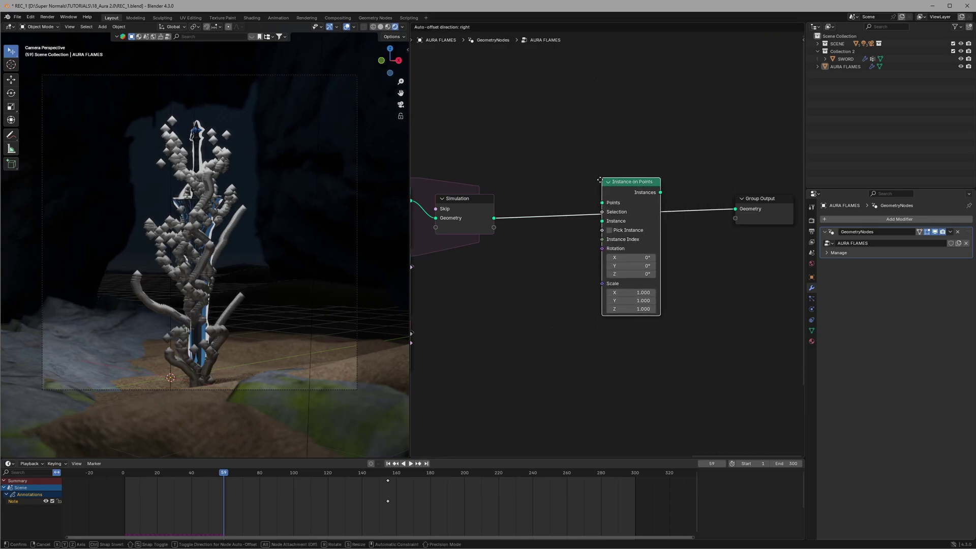
- Add an Ico Sphere node and link its Mesh to the Instance input of Instance on Points
key("shift+a")
type("ico")
key("Return")
left_click(548, 236)
scroll(605, 248, "up", 2)
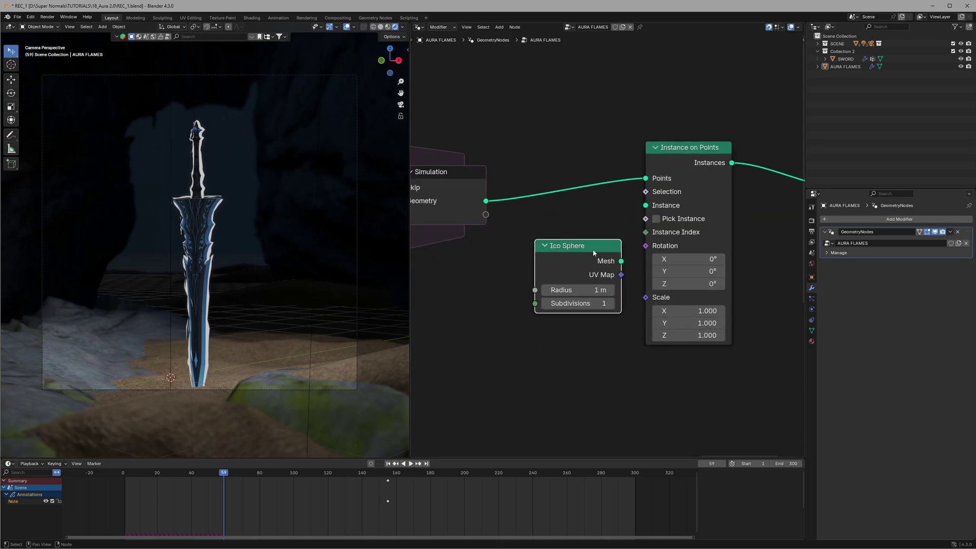
left_click_drag(621, 261, 641, 205)
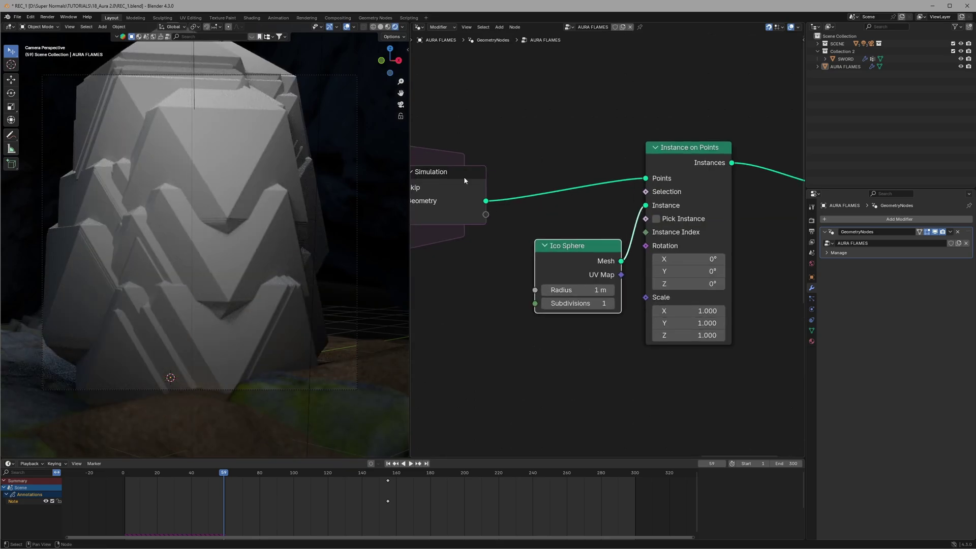
- Set the Ico Sphere radius to 0.02 m and save the file
scroll(193, 282, "down", 2)
scroll(194, 279, "up", 3)
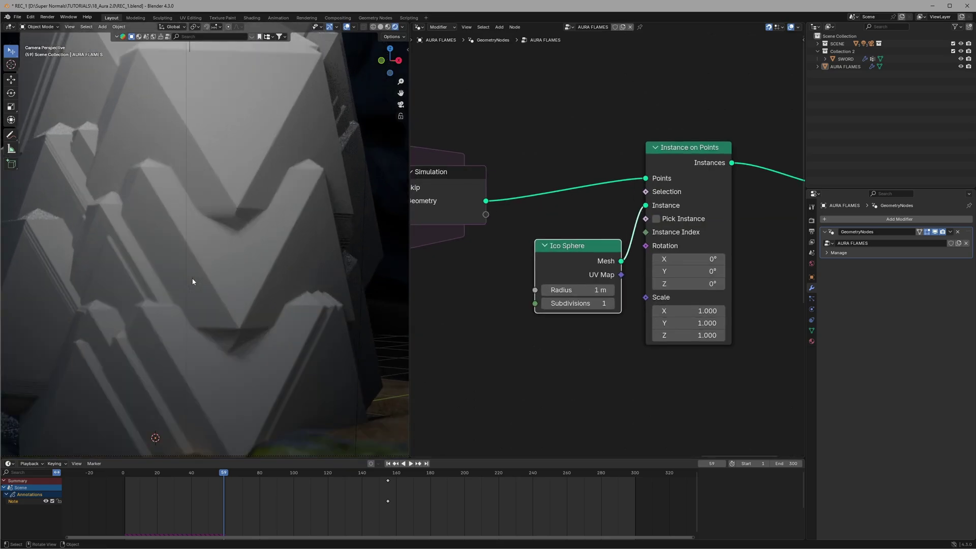
scroll(194, 279, "down", 1)
scroll(194, 279, "up", 1)
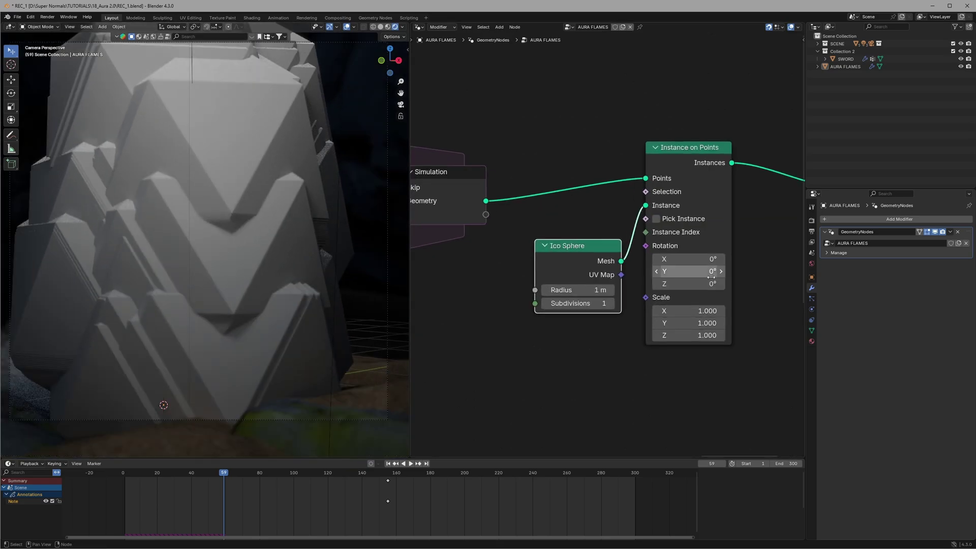
left_click(581, 288)
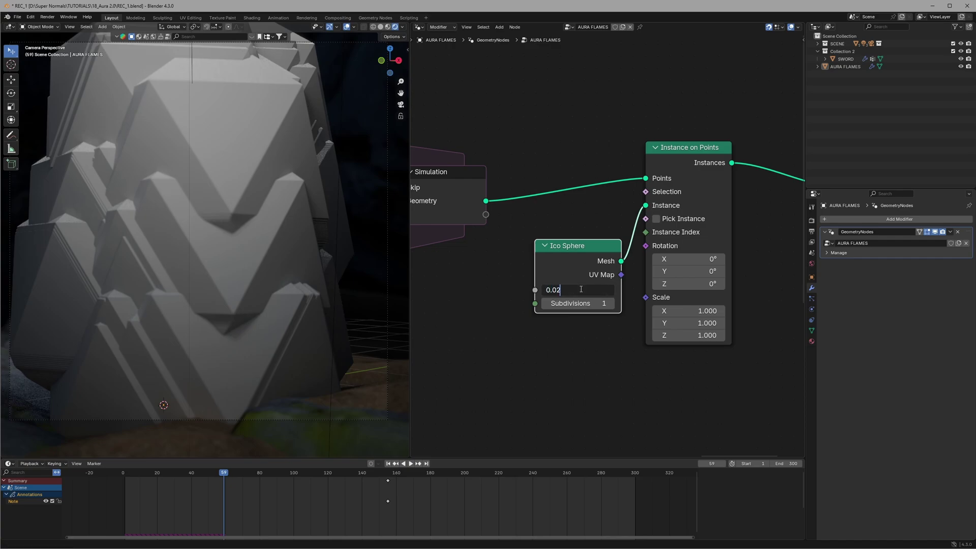
key("Return")
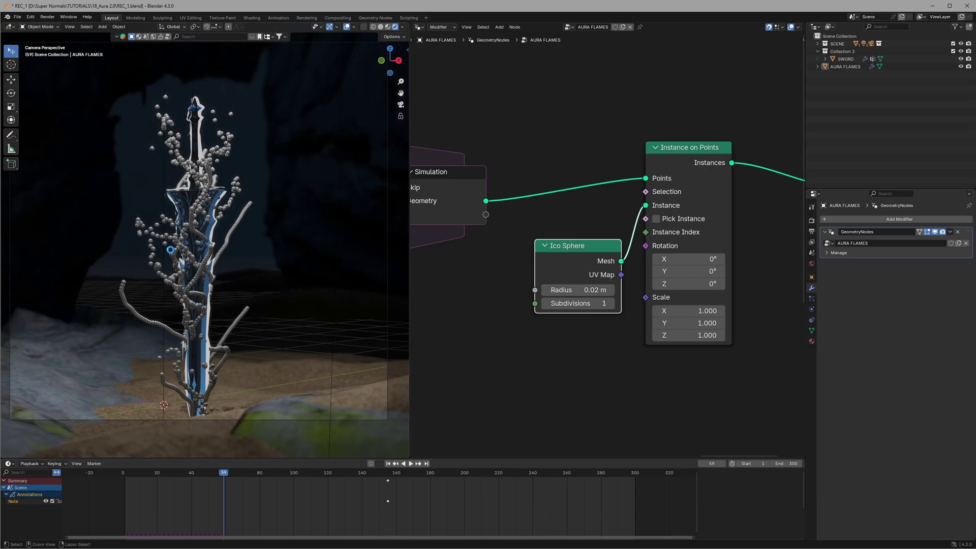
key("ctrl+s")
- Play the simulation to examine how the small spheres move around the sword
scroll(170, 249, "up", 5)
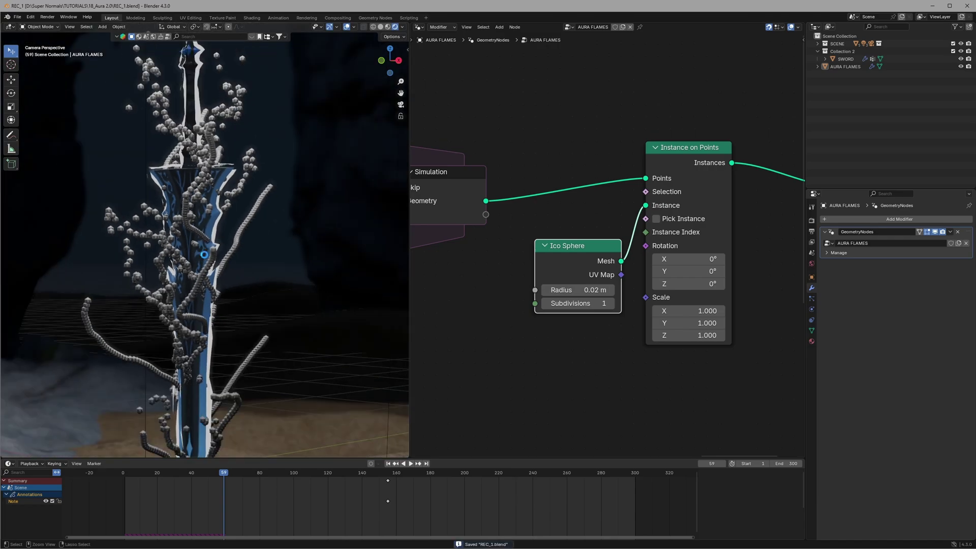
key("space")
scroll(193, 261, "down", 5)
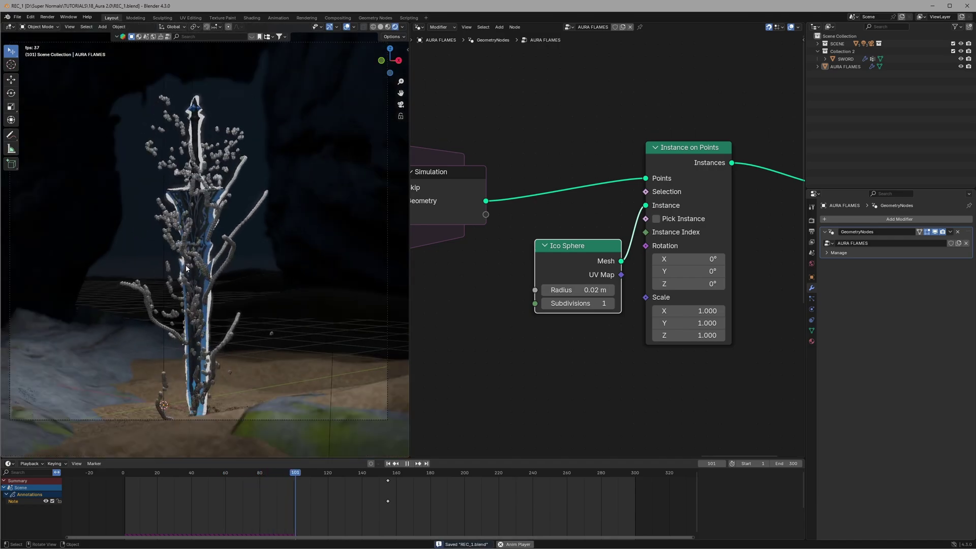
key("space")
- Move the Ico Sphere up and add a Vector-type Named Attribute node named SPEED below it
scroll(551, 293, "down", 1)
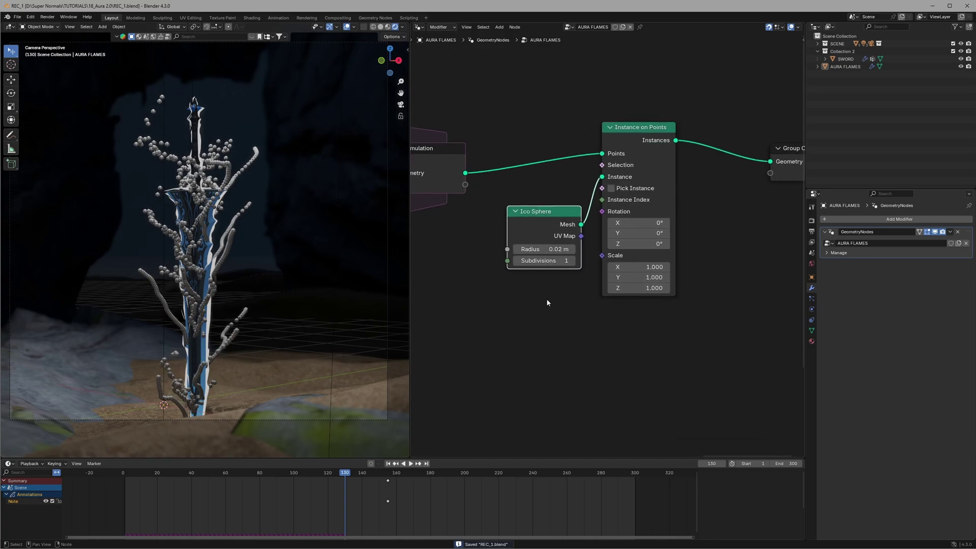
key("g")
left_click(550, 262)
middle_click_drag(496, 272, 543, 277)
key("shift+a")
type("name")
key("Return")
left_click(496, 266)
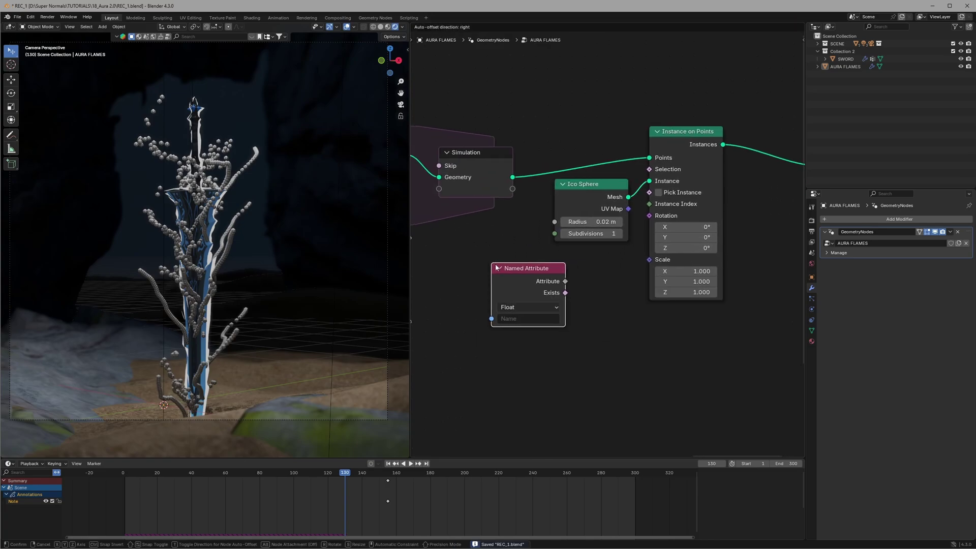
left_click(528, 318)
left_click(542, 354)
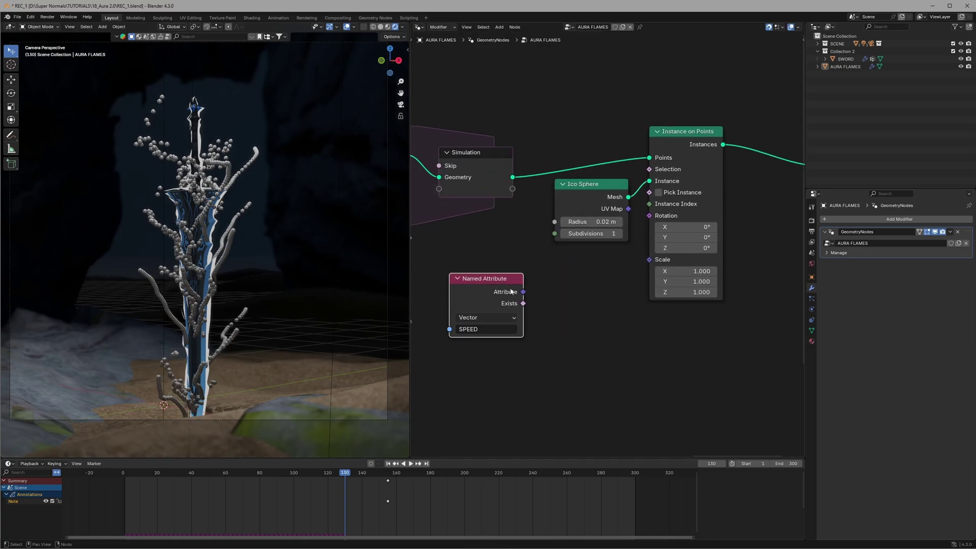
- Add an Align Rotation to Vector node, feeding SPEED into its Vector and its Rotation into Instance on Points
key("shift+a")
type("align")
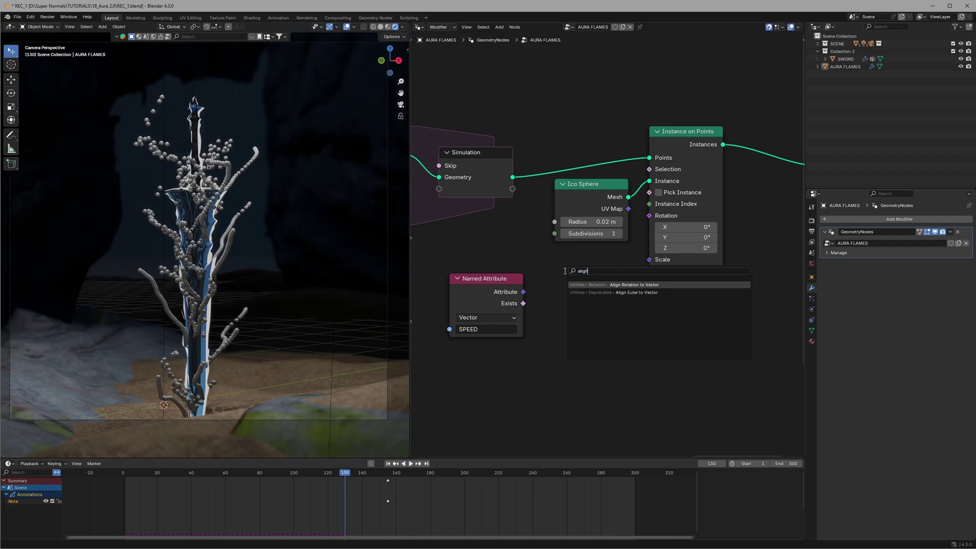
key("Return")
left_click(514, 288)
left_click_drag(523, 292, 544, 354)
left_click_drag(485, 278, 465, 290)
left_click_drag(579, 278, 615, 286)
left_click_drag(629, 239, 649, 215)
- Try stretching the instances to a Z scale of 2.74 and sketch axis annotations beside the flames
scroll(236, 274, "up", 5)
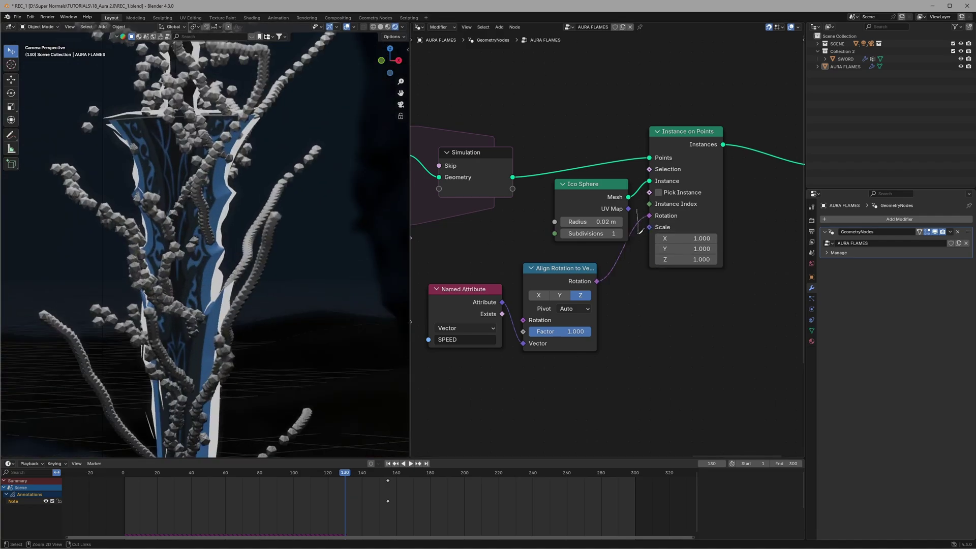
scroll(609, 243, "up", 1)
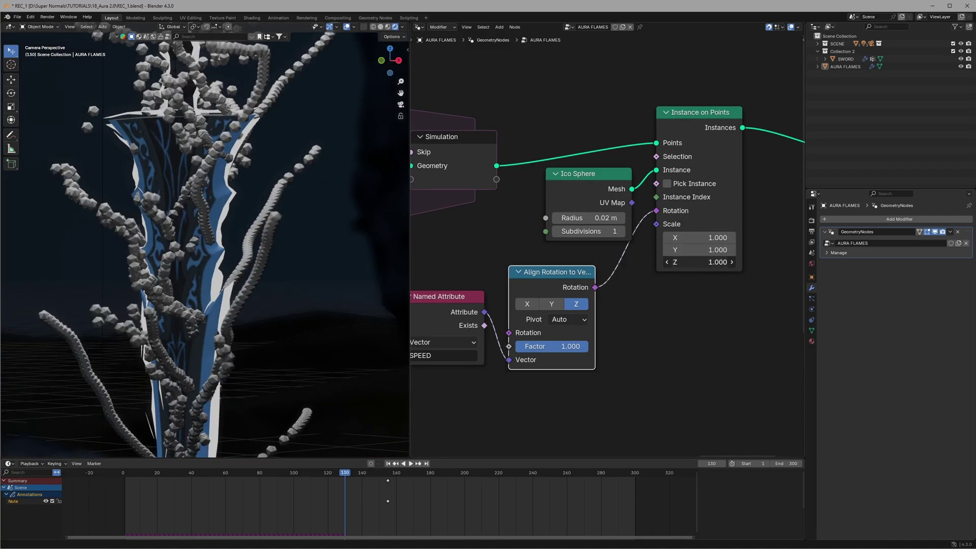
left_click_drag(699, 262, 800, 262)
middle_click_drag(263, 330, 213, 180, "shift")
scroll(230, 281, "up", 4)
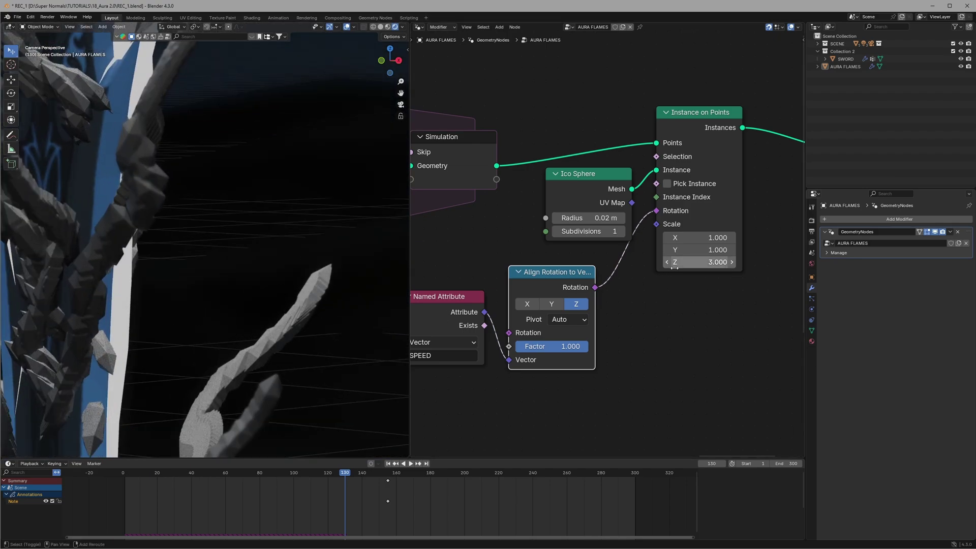
mouse_move(678, 267)
left_mouse_down("ctrl")
mouse_move(653, 266)
mouse_move(730, 267)
mouse_move(536, 267)
left_mouse_up("ctrl")
left_click_drag(221, 268, 247, 296)
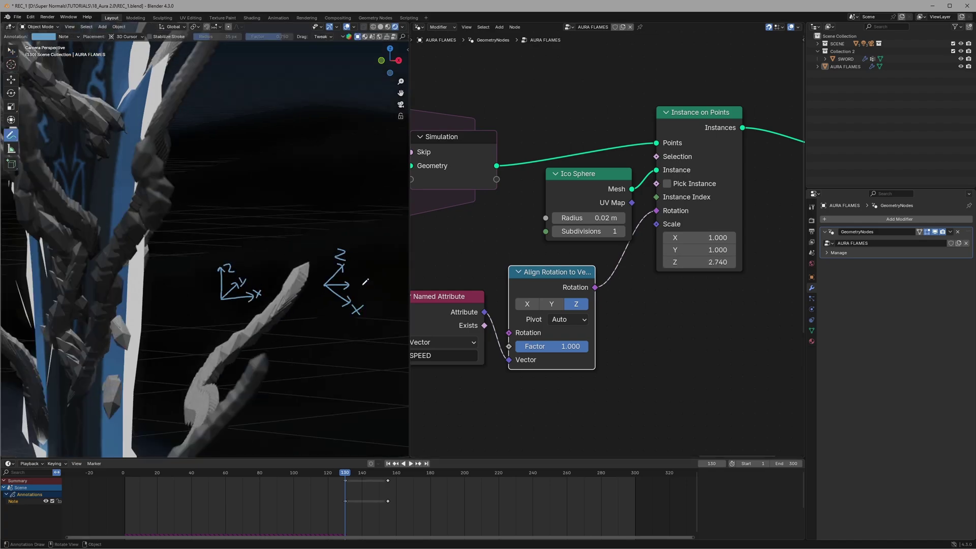
- Set the Instance on Points scale to 0.25 in X and Y and 1.5 in Z
left_click_drag(702, 239, 702, 249)
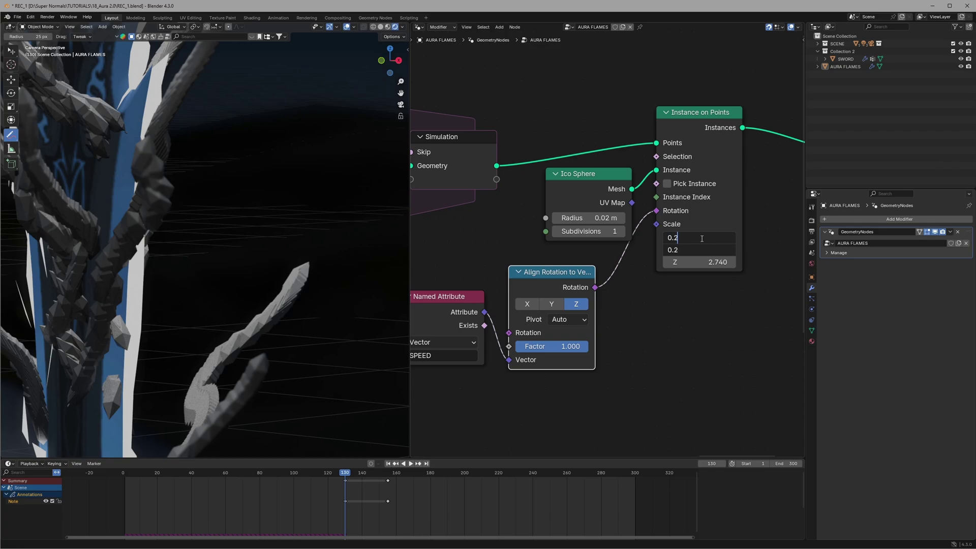
type("5")
key("Return")
left_click(697, 262)
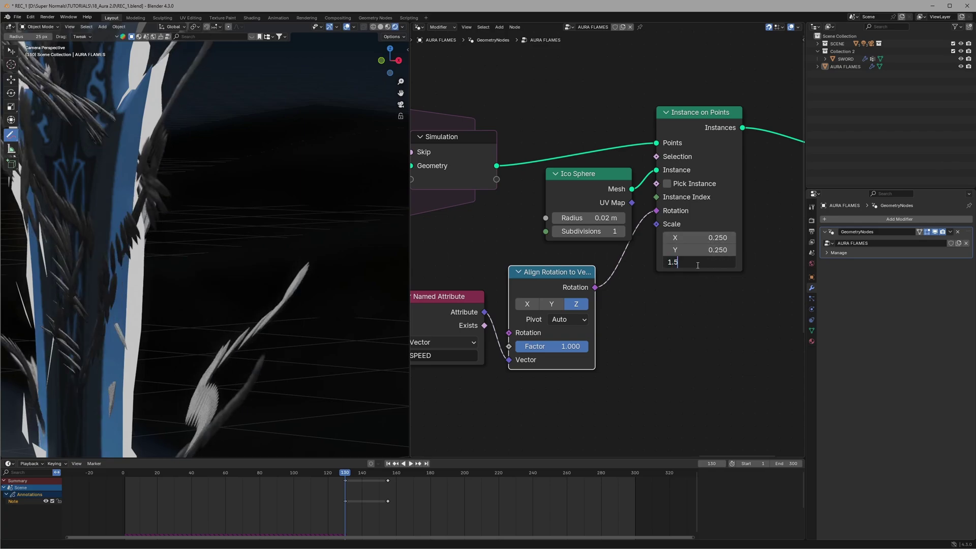
type("1.50")
key("Return")
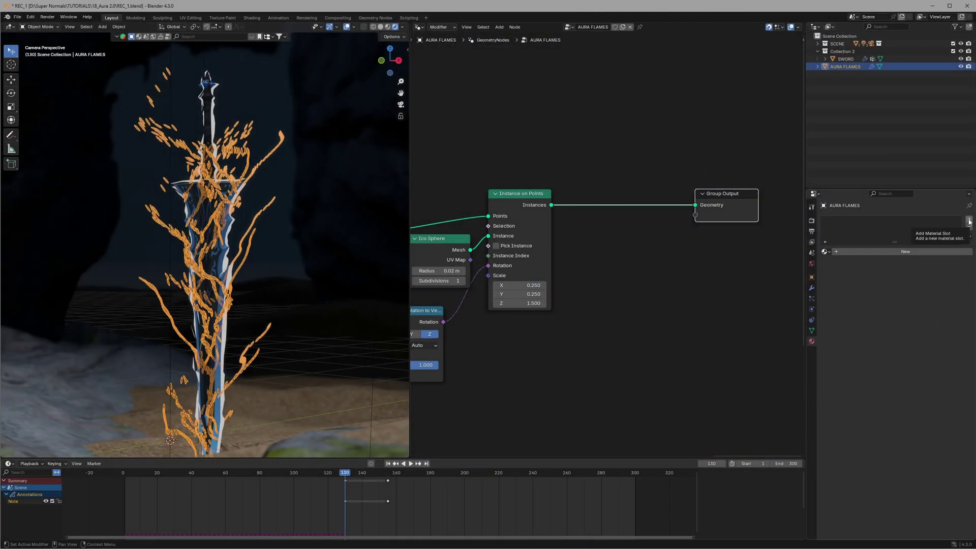
- Give the AURA FLAMES object a new material slot with a new material named PURPLE
left_click(969, 220)
left_click(886, 253)
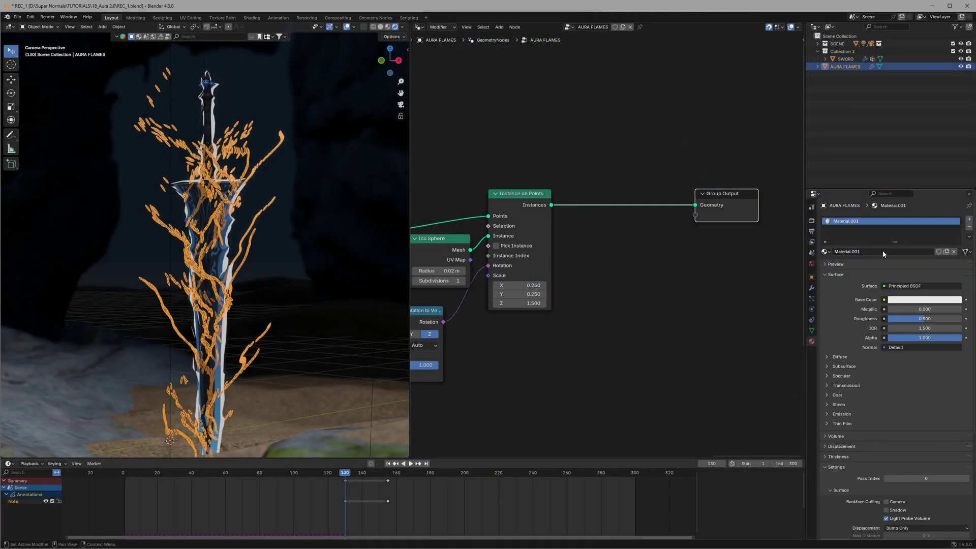
left_click(850, 251)
type("PURPLE")
key("Return")
- Insert a Set Material node between Instance on Points and Group Output and assign the PURPLE material
key("shift+a")
type("set mater")
key("Return")
left_click(618, 219)
left_click(624, 236)
left_click(614, 267)
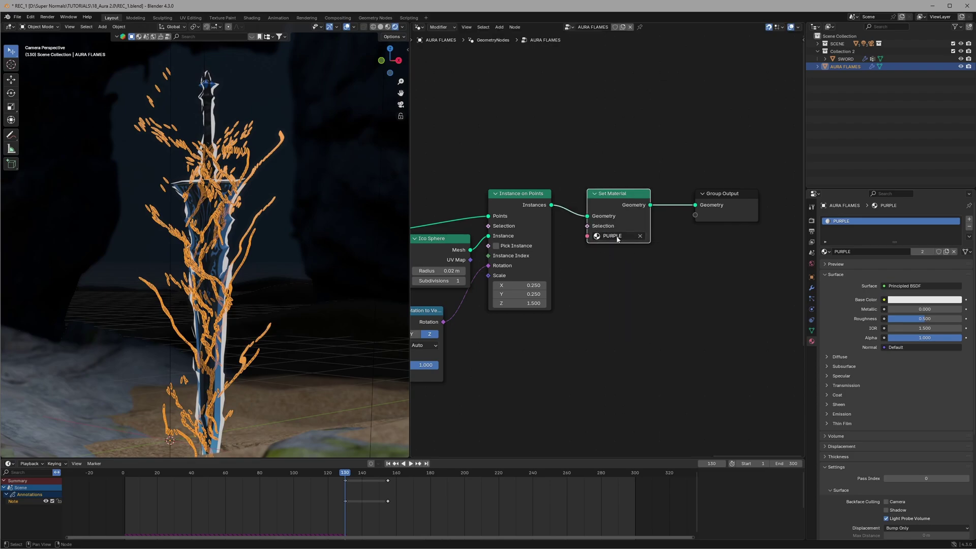
- Insert a Set Shade Smooth node between Instance on Points and Set Material
scroll(605, 261, "up", 2)
key("shift+a")
type("set shade")
left_click(629, 276)
left_click(629, 272)
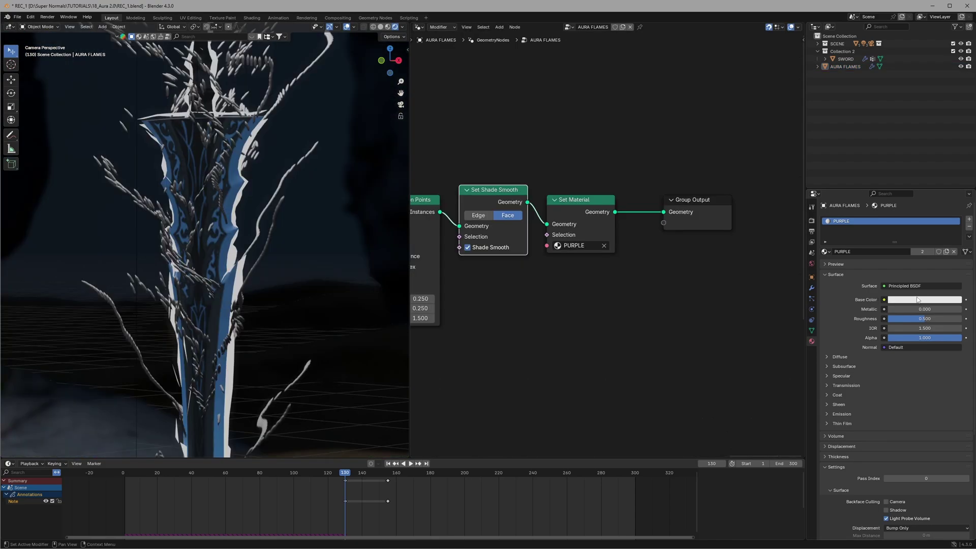
- Change PURPLE's surface to Emission with the copied purple color (hue 0.775) and a strength of 4
left_click(907, 285)
left_click(862, 328)
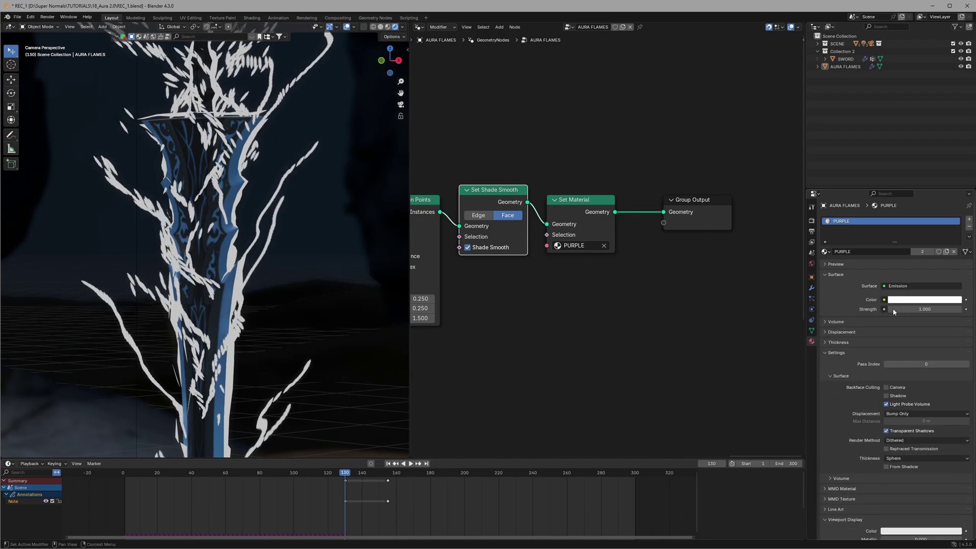
left_click(921, 299)
key("ctrl+v")
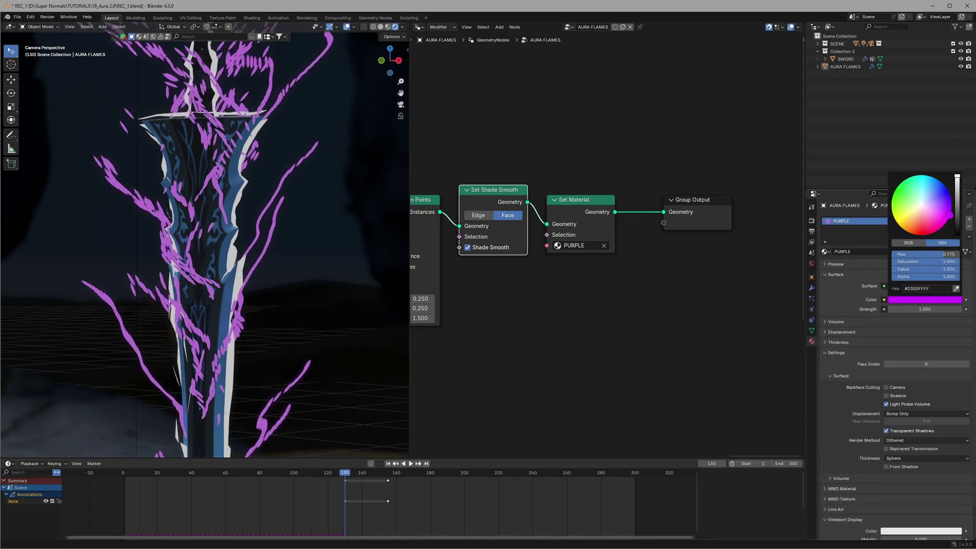
left_click(913, 309)
type("4")
key("Return")
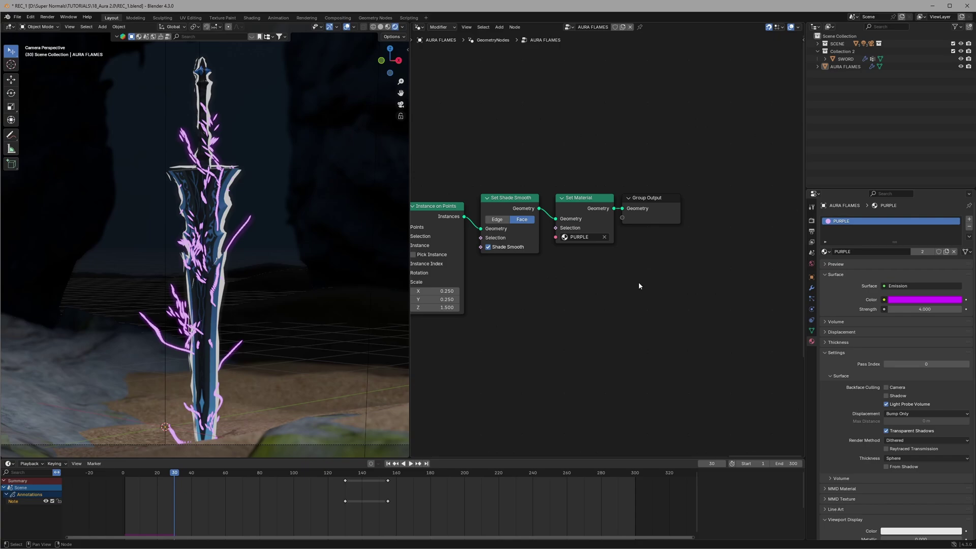
- Split the node editor into two stacked editor areas
left_click_drag(802, 455, 788, 229)
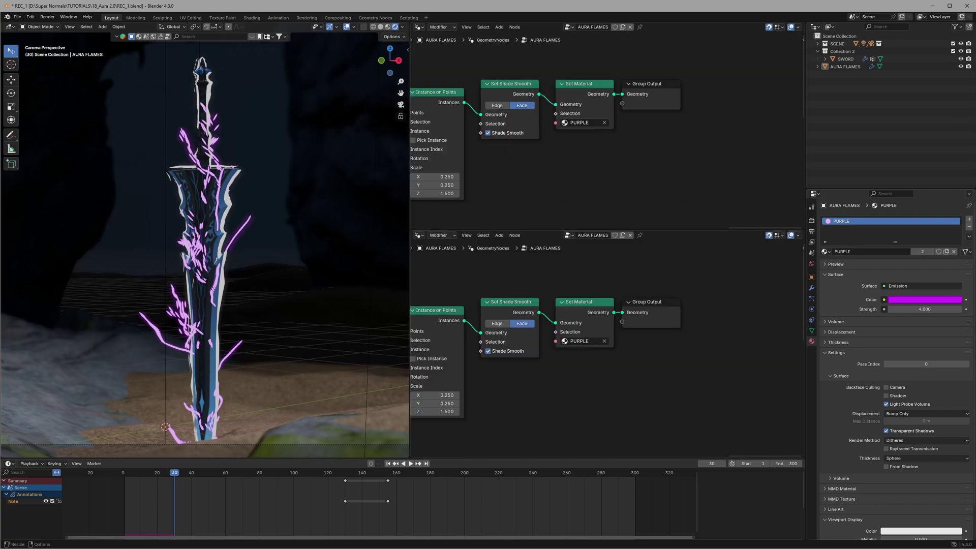
- Turn the lower node area into a Compositor showing the scene's compositing nodes, and save the file
left_click(419, 234)
left_click(446, 279)
scroll(521, 304, "down", 3)
key("Home")
key("ctrl+s")
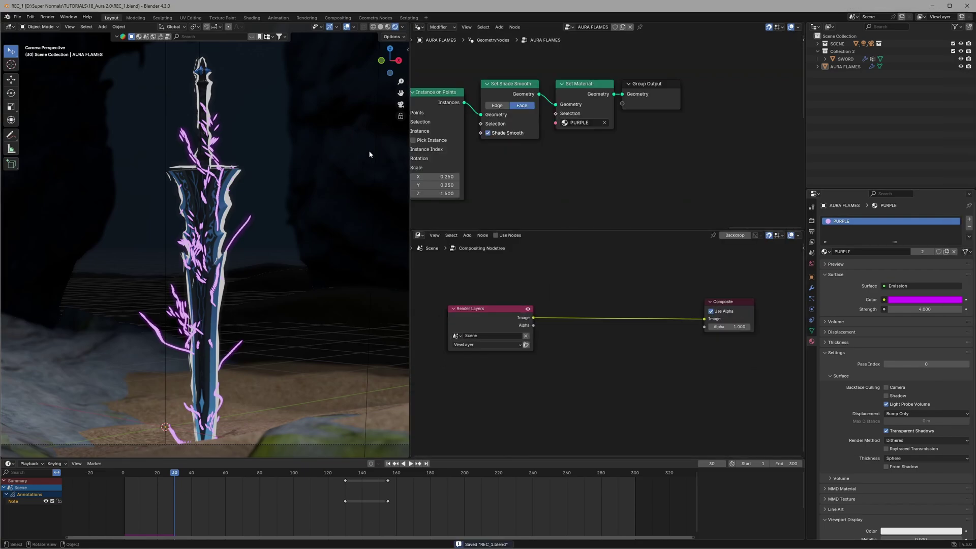
- Set the rendered viewport's compositor preview to Always and enable Use Nodes for the scene's compositing
left_click(387, 27)
left_click(395, 27)
left_click(387, 27)
left_click(395, 27)
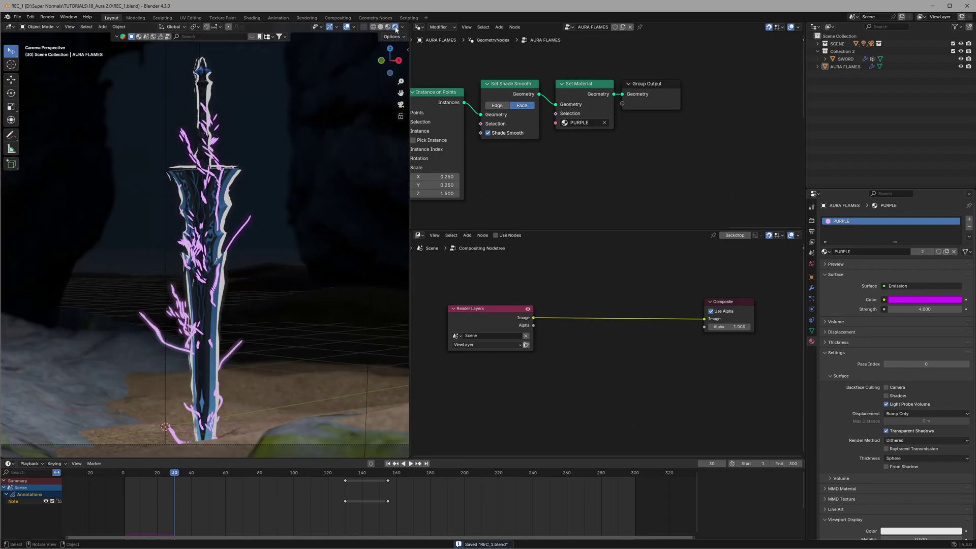
left_click(402, 27)
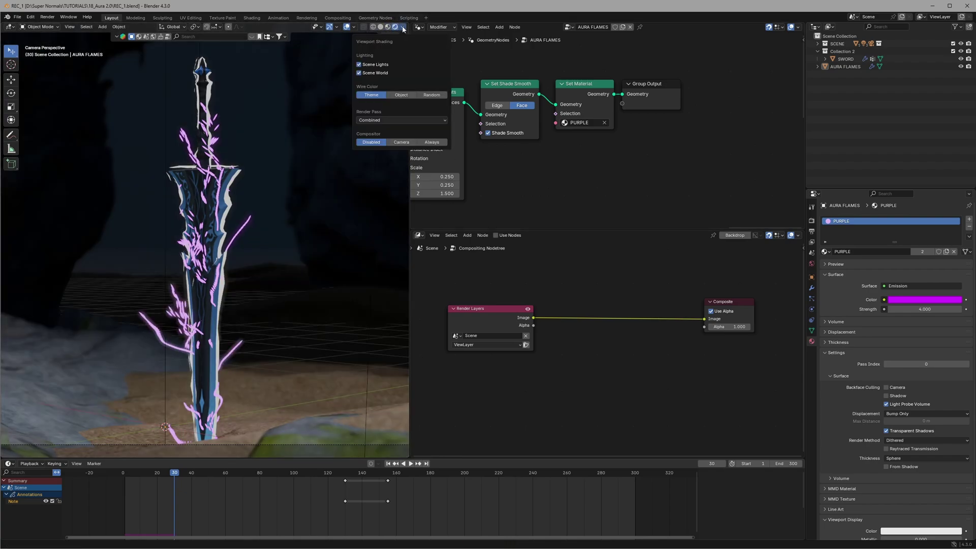
left_click(432, 142)
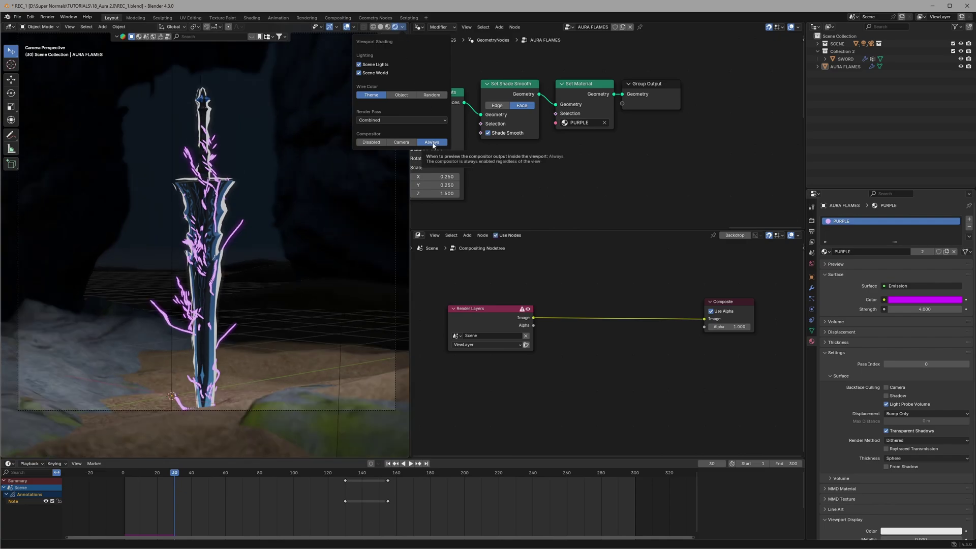
key("ctrl+z")
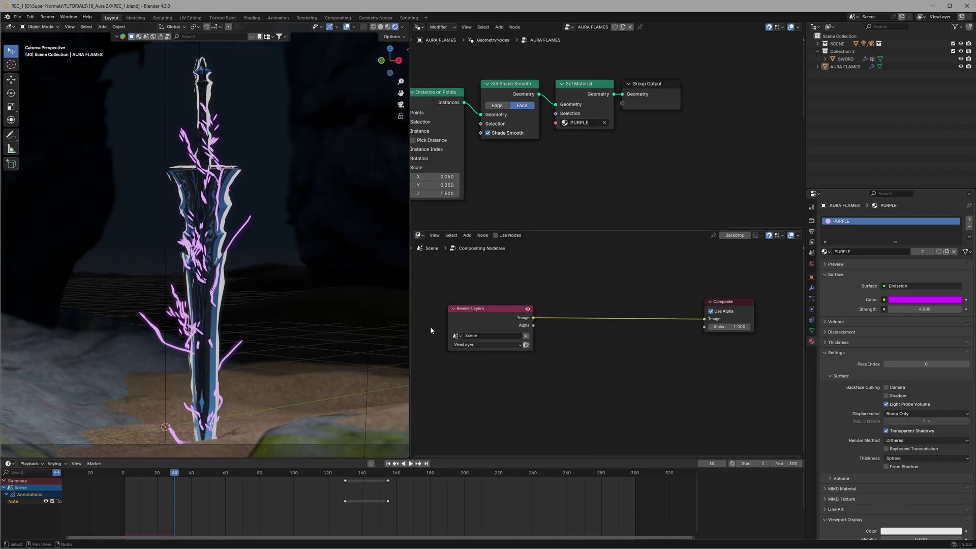
left_click(496, 236)
- Render the current frame as a still image and close the render window
scroll(575, 390, "up", 3)
key("F12")
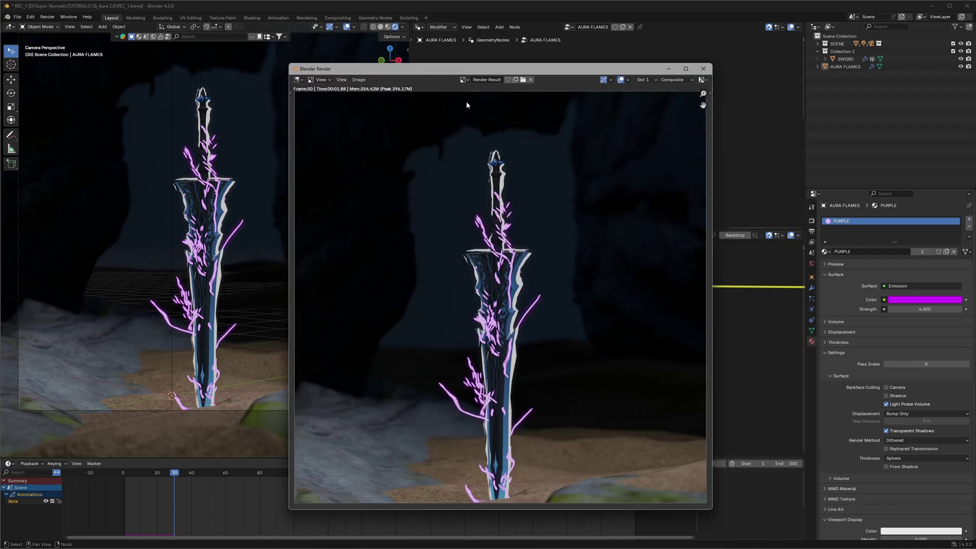
left_click(703, 69)
- Insert a Glare node between Render Layers and Composite
key("shift+a")
type("glare")
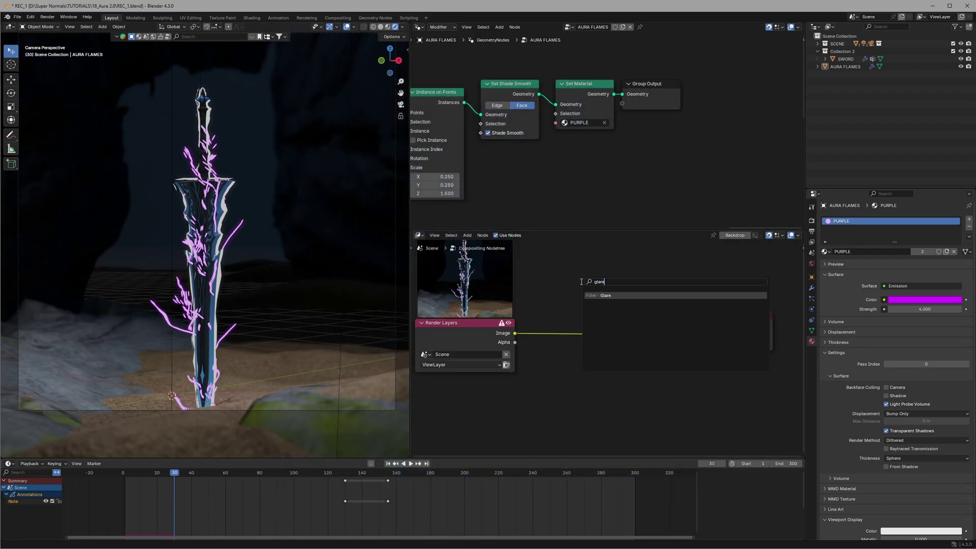
key("Return")
left_click(582, 282)
scroll(605, 303, "up", 2)
- Set the Glare node to Fog Glow with High quality and a size of 9
left_click(589, 282)
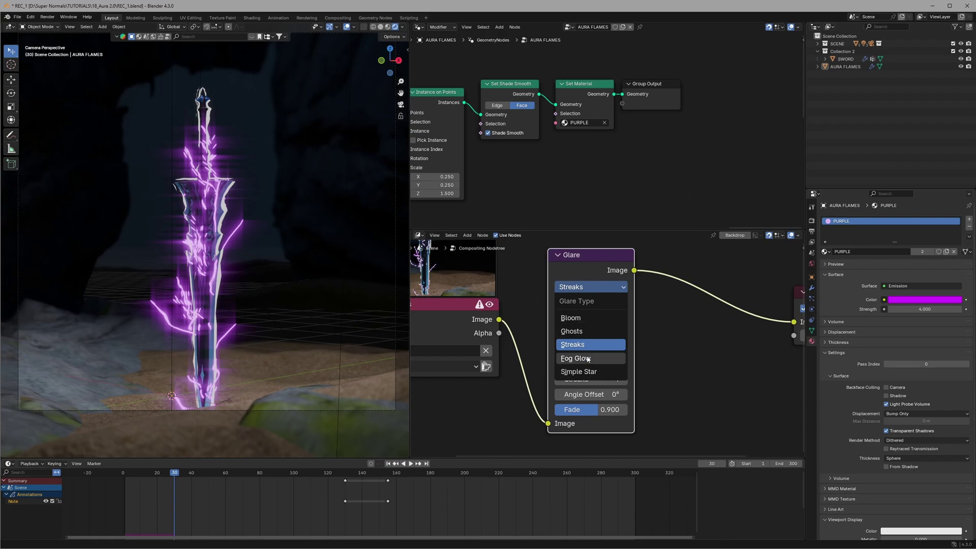
left_click(588, 359)
left_click(590, 304)
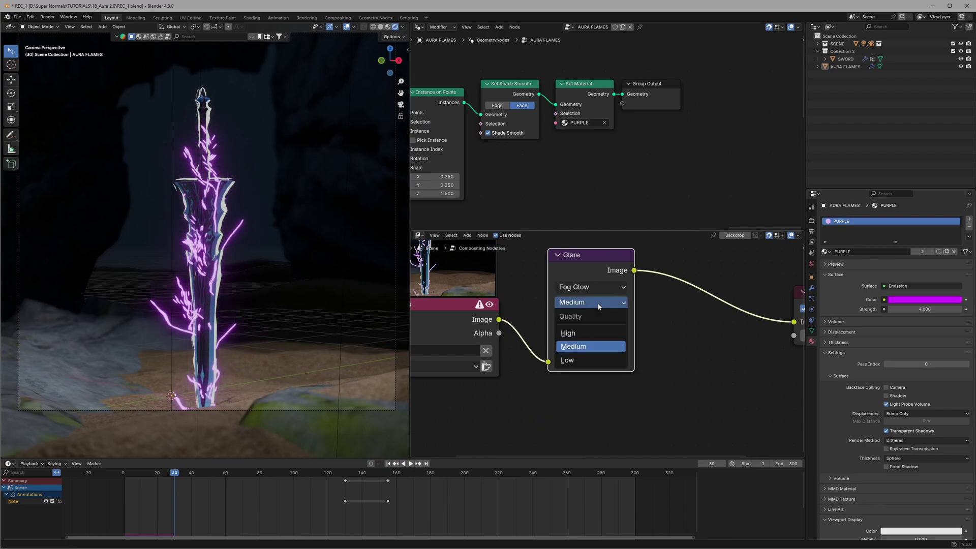
left_click(574, 333)
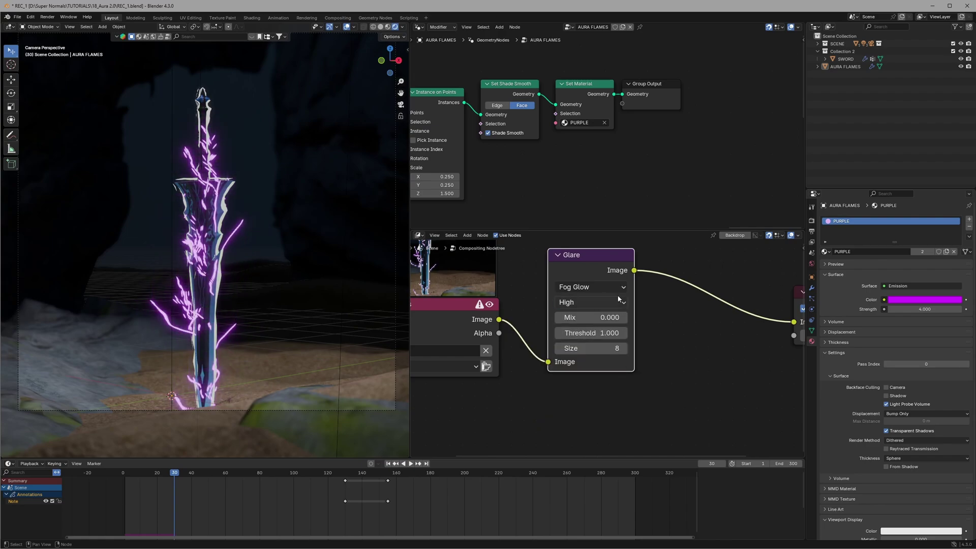
left_click(623, 349)
- Insert a Kuwahara node between Glare and Composite and play the animation to preview it
scroll(530, 343, "down", 1)
key("shift+a")
type("ku")
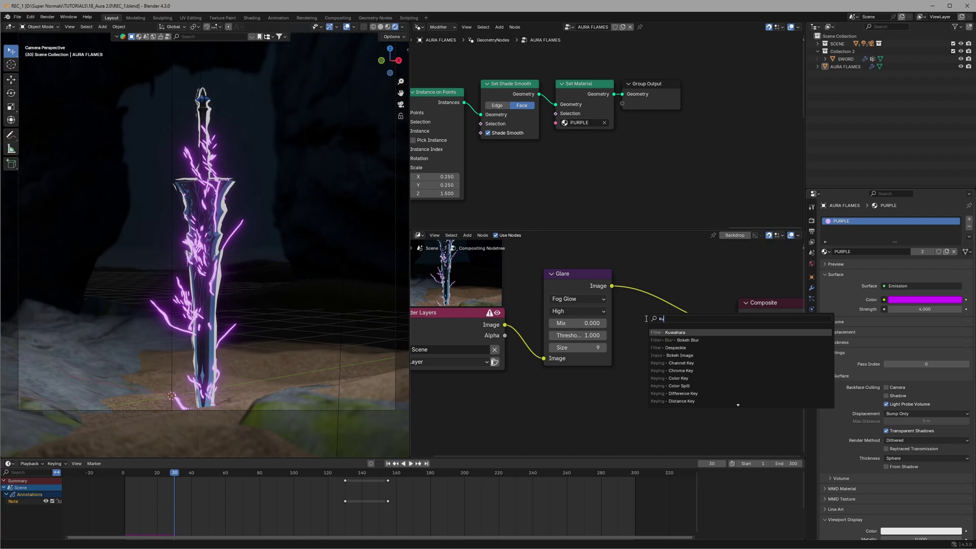
type("waha")
left_click(673, 331)
left_click(675, 305)
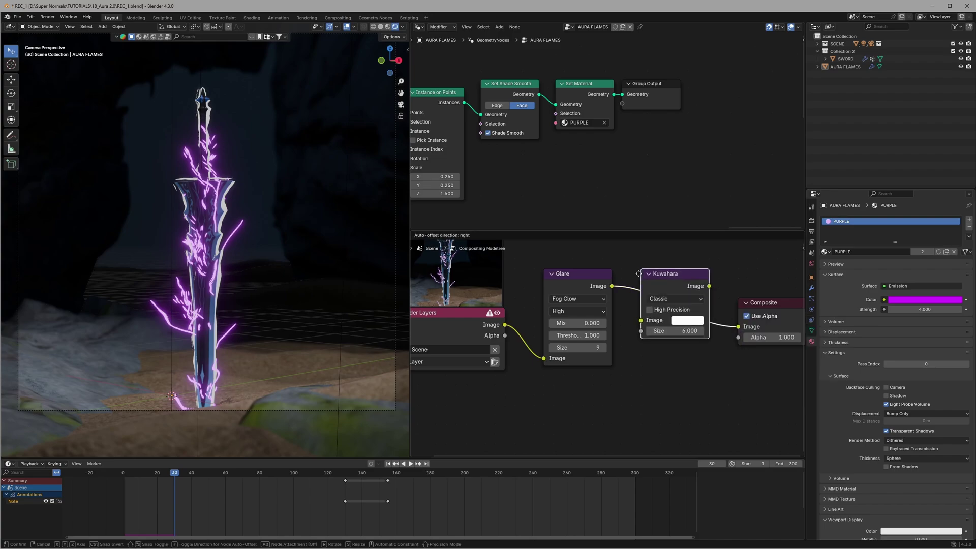
key("space")
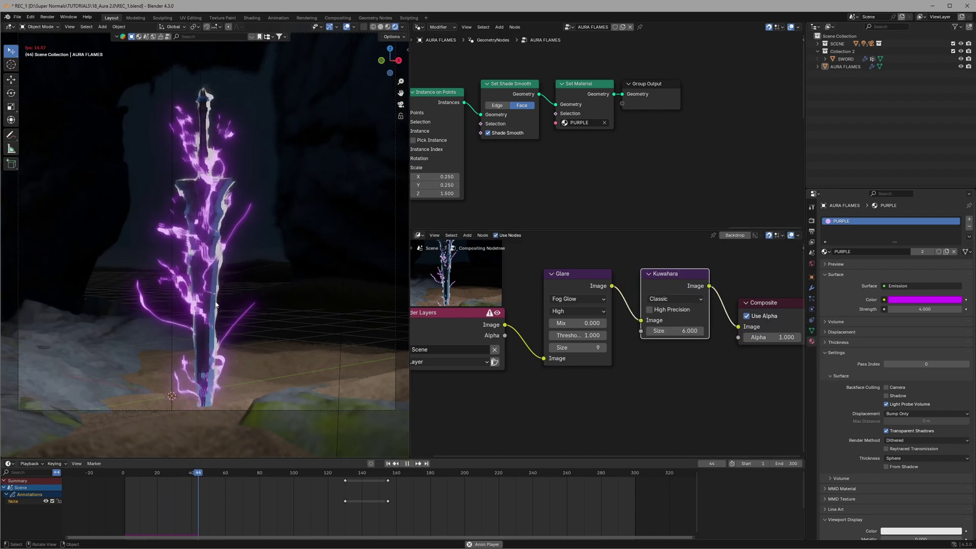
key("space")
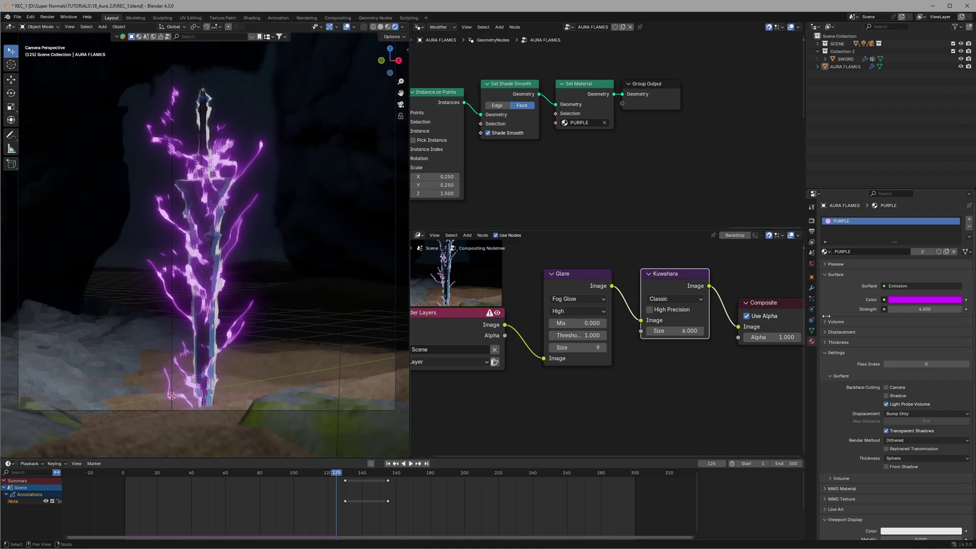
- Keep the Kuwahara filter on Classic, enable High Precision and set its size to 8
left_click(669, 299)
left_click(672, 309)
left_click(681, 330)
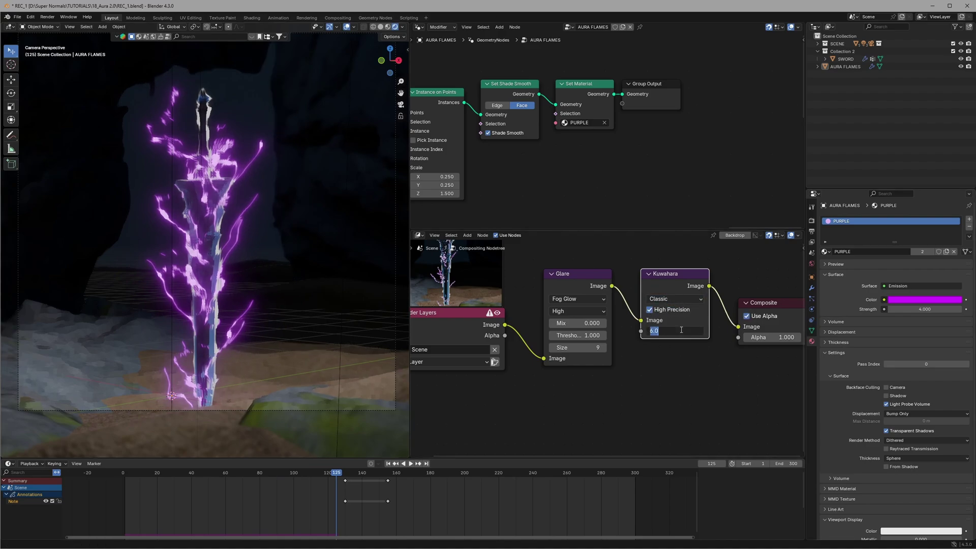
type("8")
key("Return")
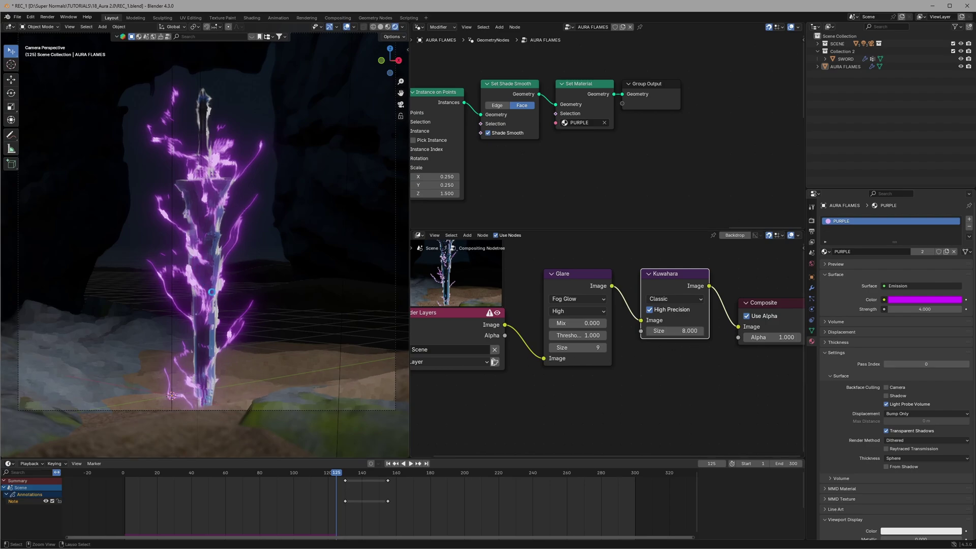
- Save the file and play the animation to inspect the filtered aura around the sword
key("ctrl+s")
key("space")
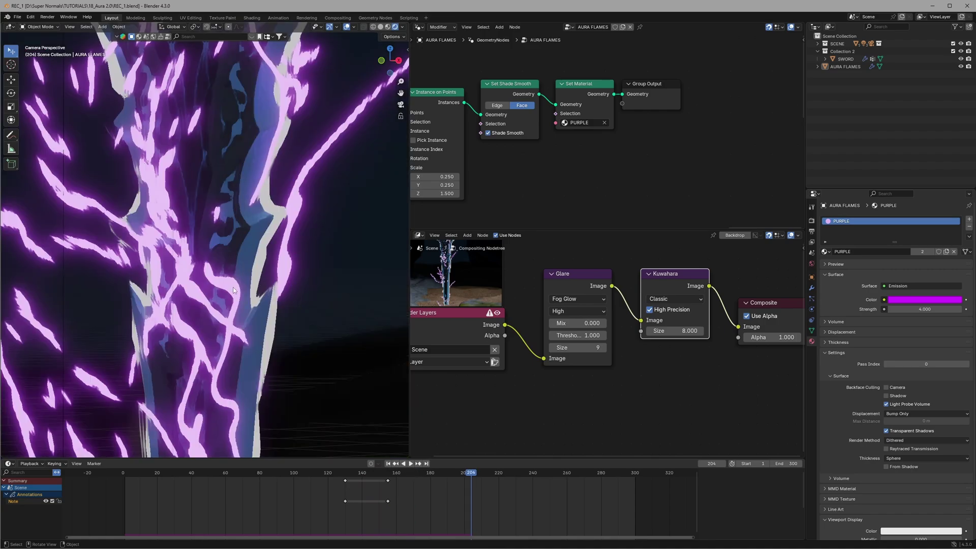
scroll(233, 287, "down", 8)
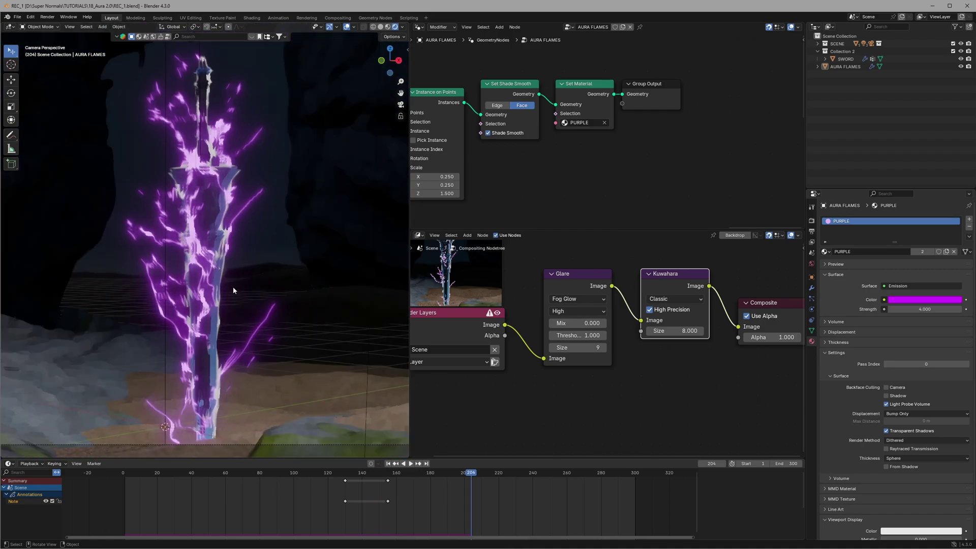
- Recolor the sword outline's emission material with purple sampled from the viewport and set its strength to 4
left_click(233, 290)
left_click(917, 314)
left_click(958, 305)
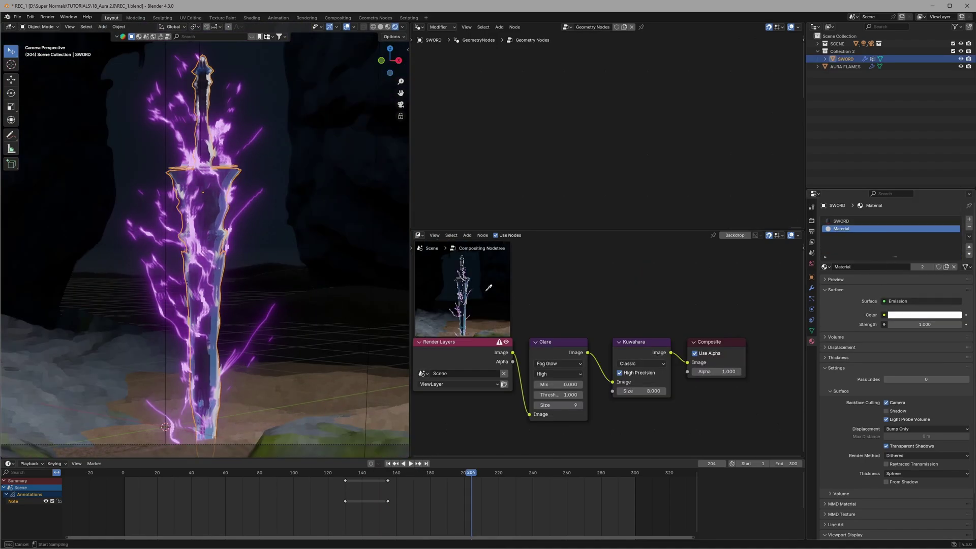
left_click(202, 244)
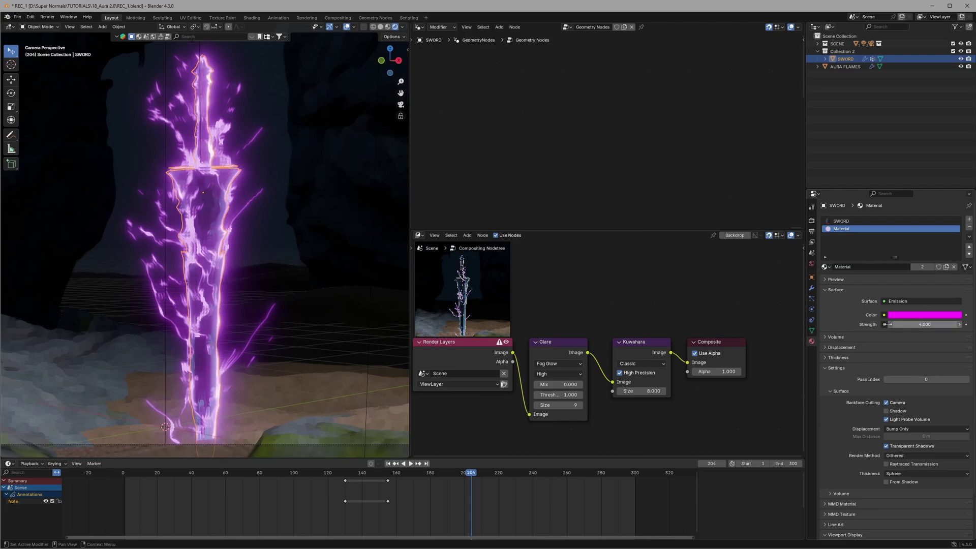
scroll(238, 164, "down", 1)
- Duplicate the AURA FLAMES object in place and name the two objects AURA FLAMES BLACK and AURA FLAMES PURPLE
left_click(237, 164)
right_click(237, 164)
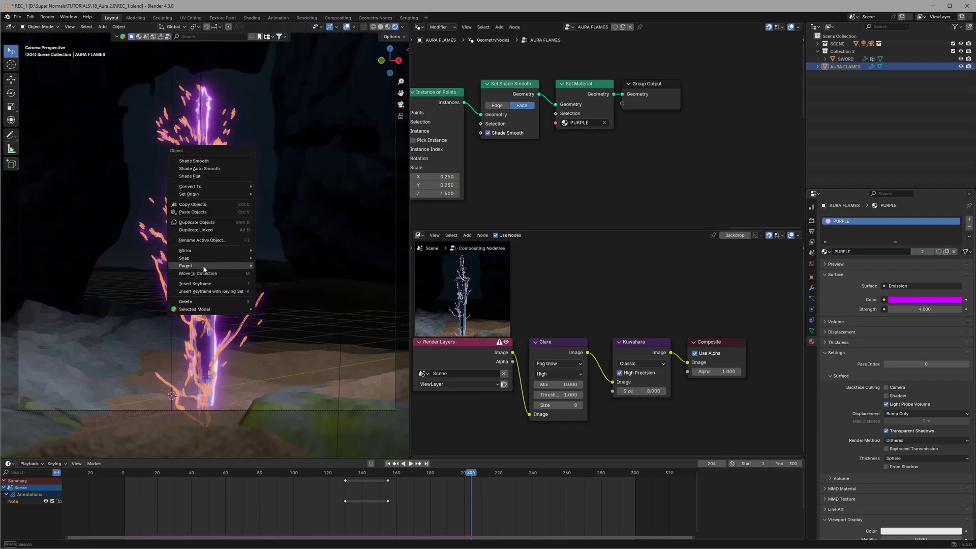
left_click(216, 229)
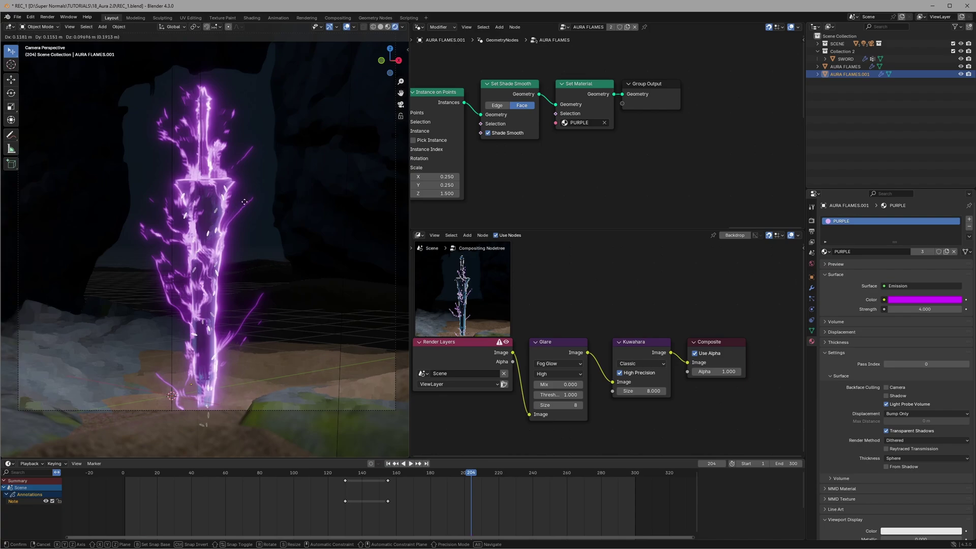
right_click(260, 194)
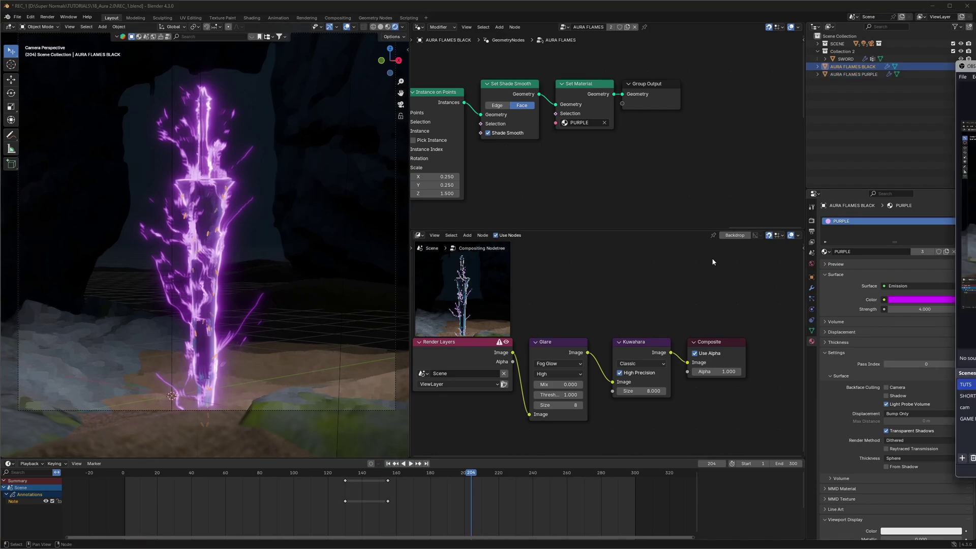
- Make the geometry node group on AURA FLAMES BLACK a single-user copy
left_click(573, 163)
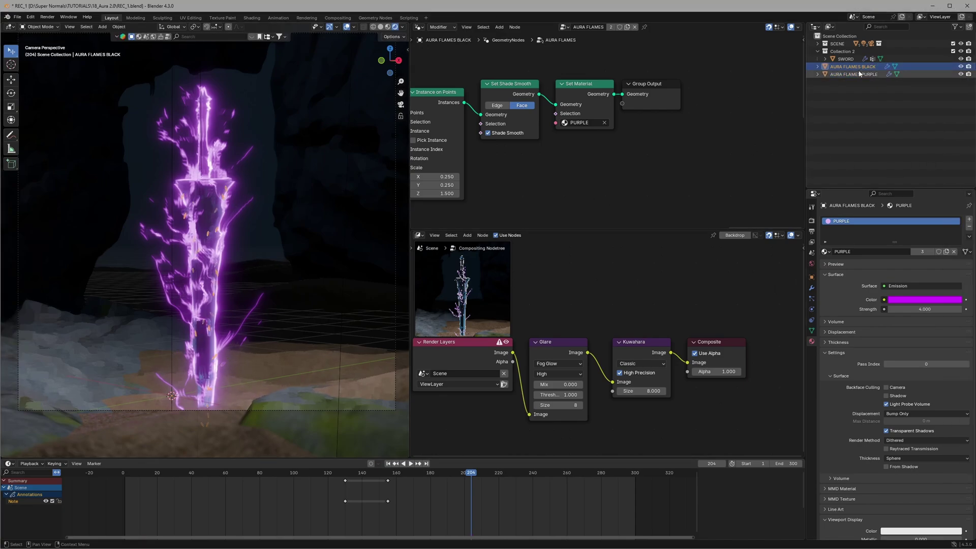
scroll(584, 147, "up", 1)
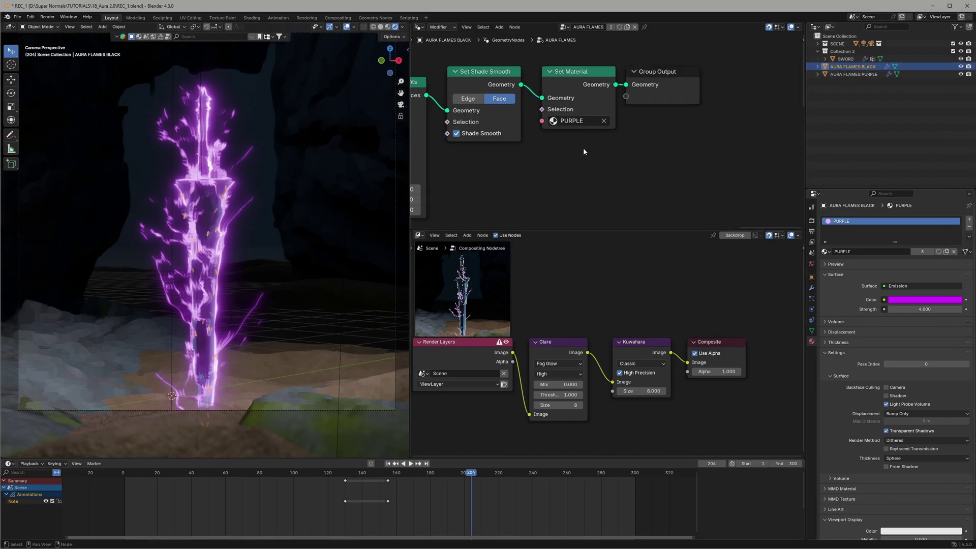
left_click(811, 287)
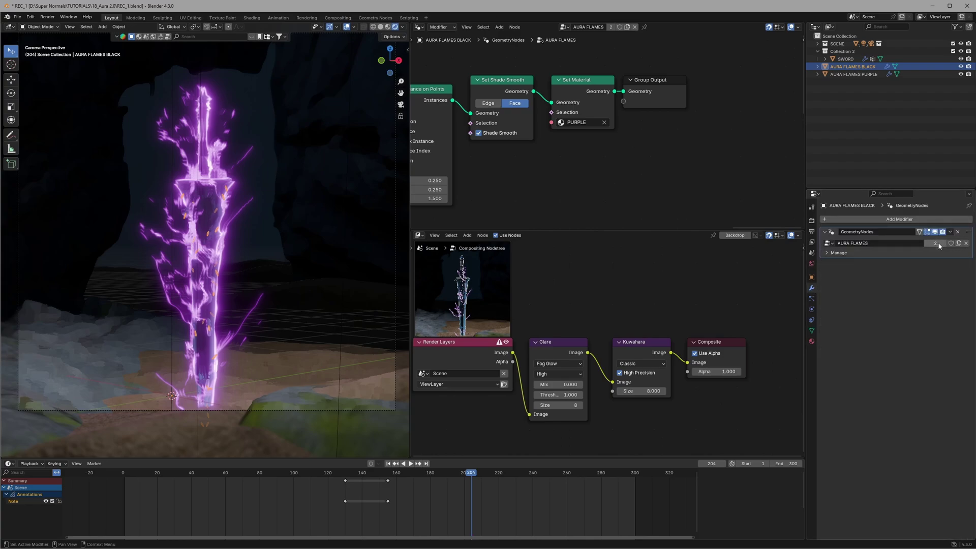
left_click(938, 244)
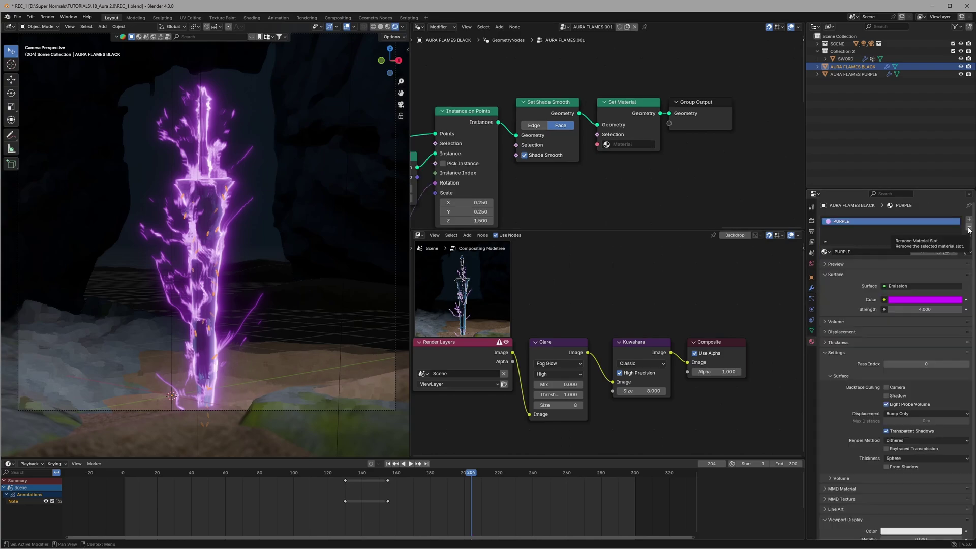
- Make the PURPLE material on AURA FLAMES BLACK a single-user copy and rename it BLACK
left_click(928, 252)
double_click(855, 221)
type("BLACK")
key("Return")
- Assign BLACK in the Set Material node and change the material's emission color to black
left_click(626, 144)
left_click(924, 299)
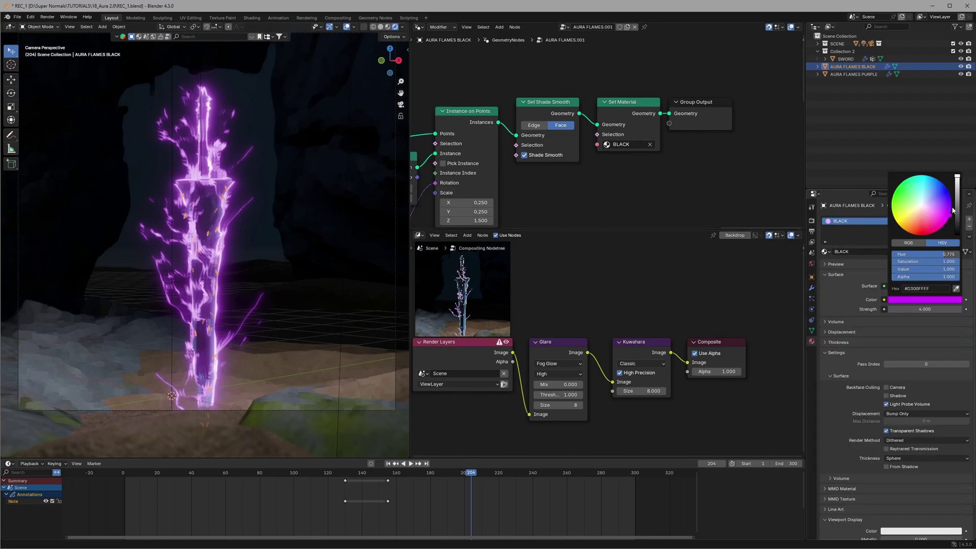
left_click_drag(954, 179, 954, 235)
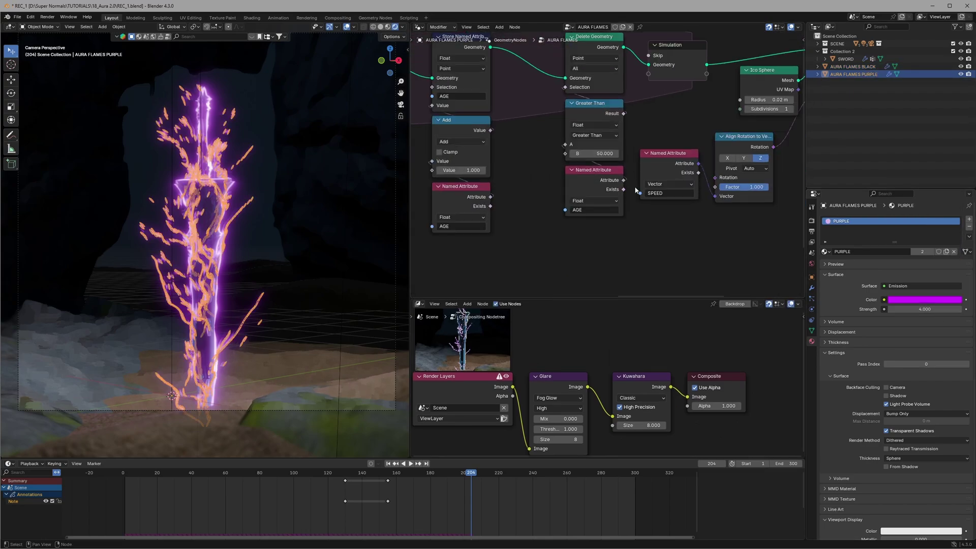
- Examine the flames' node tree from the simulation zone to the instancing and material nodes
middle_click_drag(681, 175, 656, 222)
scroll(670, 184, "down", 2)
scroll(670, 184, "up", 3)
middle_click_drag(457, 167, 599, 229)
scroll(599, 229, "down", 2)
scroll(587, 199, "up", 2)
left_click(587, 198)
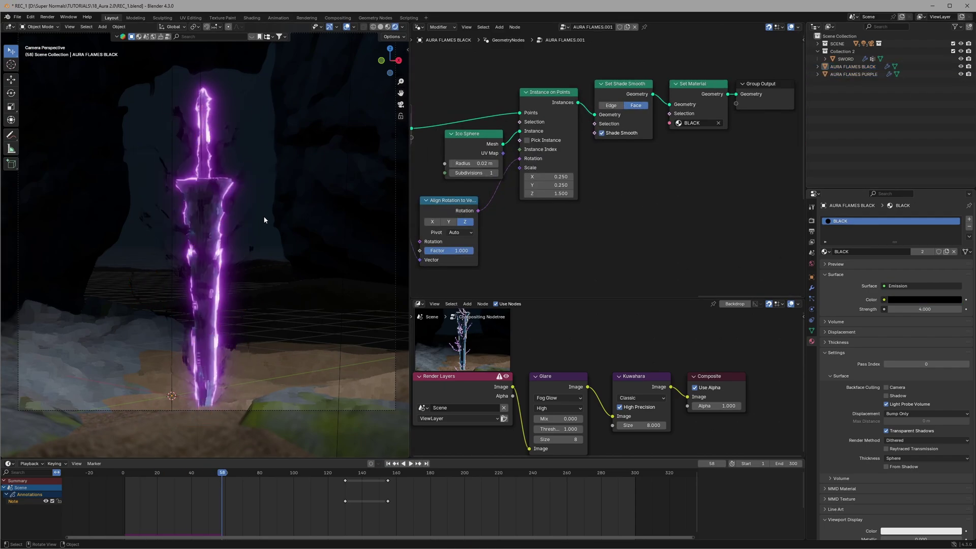
- Save the file and inspect the black flames around the sword up close
key("ctrl+s")
scroll(219, 245, "up", 5)
scroll(218, 245, "down", 4)
- Set Distribute Points on Faces of AURA FLAMES PURPLE to Density Max 20 and Seed 1, and replay the simulation
left_click(846, 75)
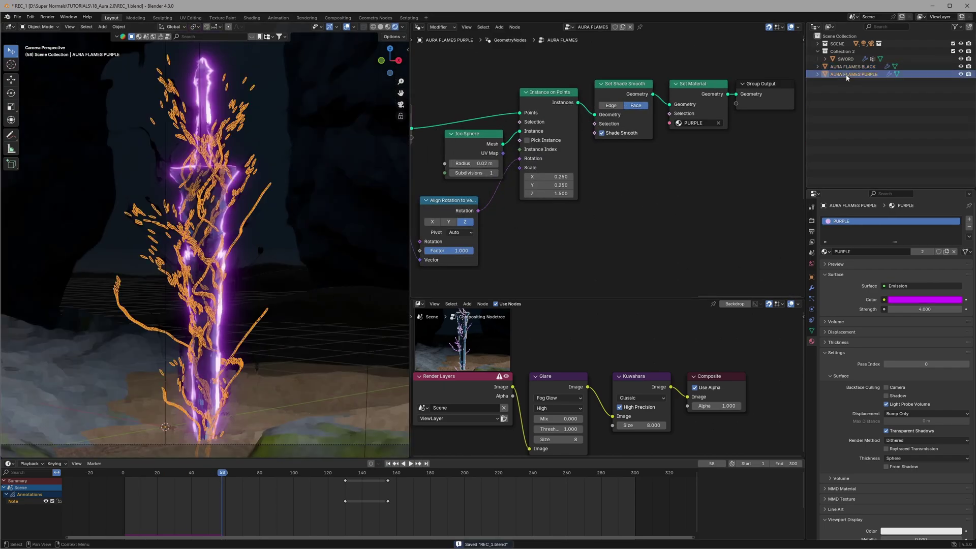
scroll(599, 203, "down", 6)
middle_click_drag(458, 209, 762, 215)
scroll(560, 215, "up", 6)
left_click(124, 472)
key("space")
left_click(270, 224)
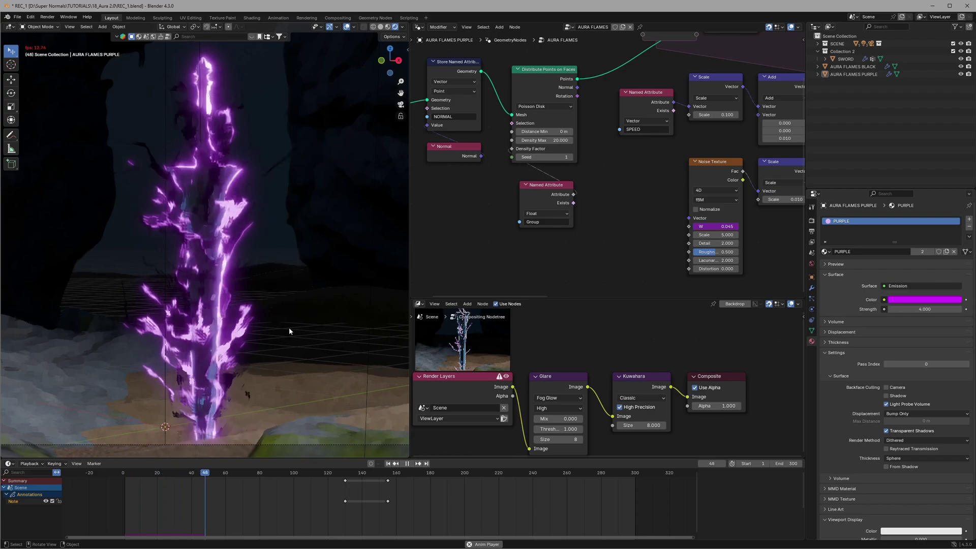
key("space")
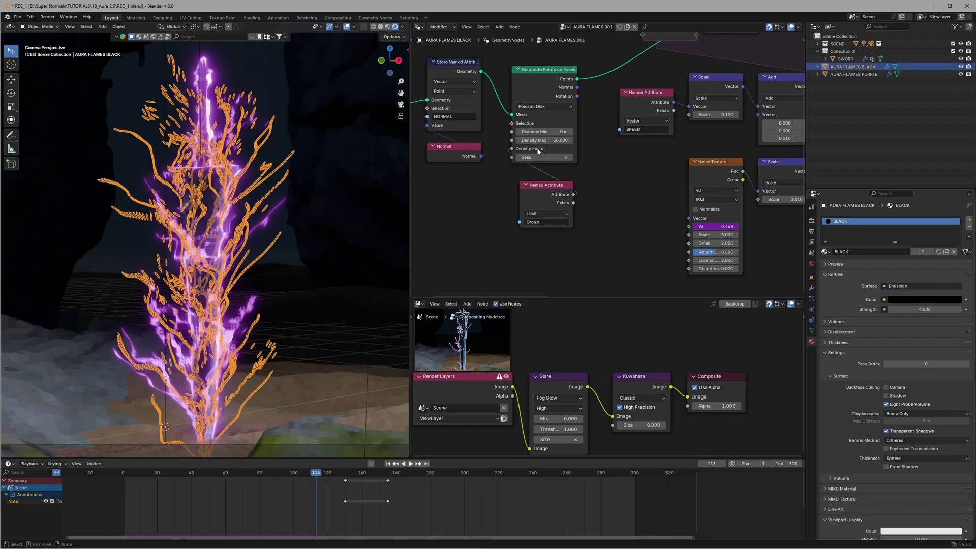
- Set Density Max to 20 for AURA FLAMES BLACK's point distribution and replay the simulation from the start
left_click(541, 141)
type("20")
key("Return")
key("shift+Left")
key("space")
left_click(273, 219)
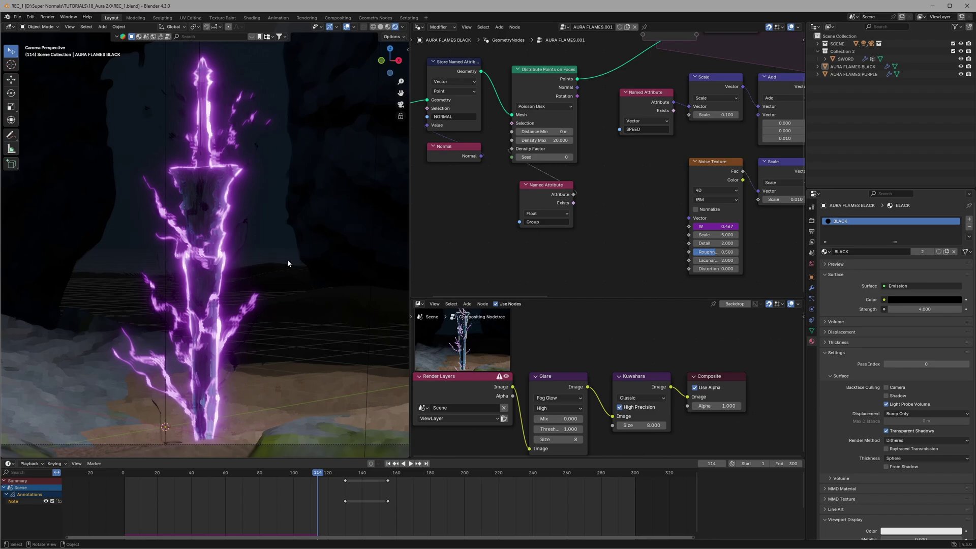
scroll(180, 158, "up", 5)
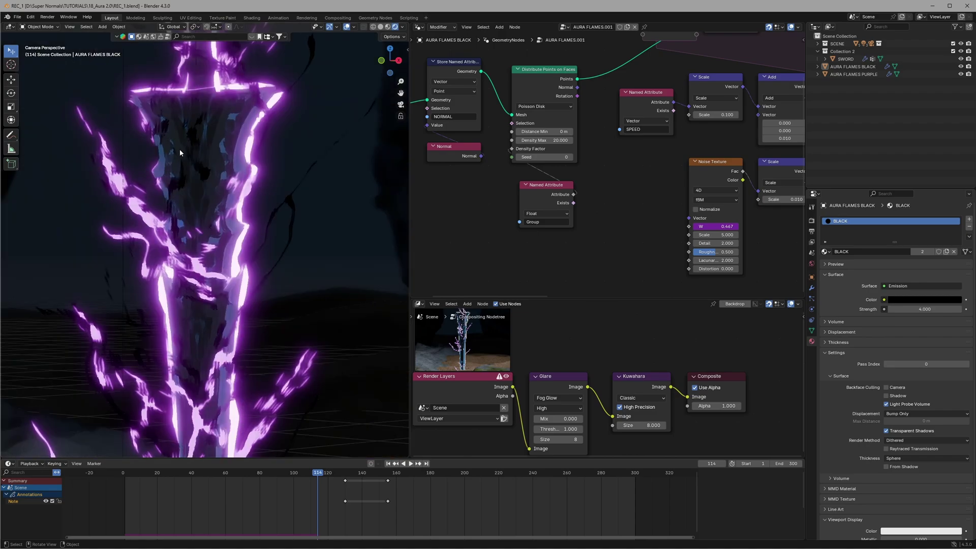
- Enlarge the compositor area and enable the Cryptomatte Object pass for the view layer
scroll(199, 190, "down", 5)
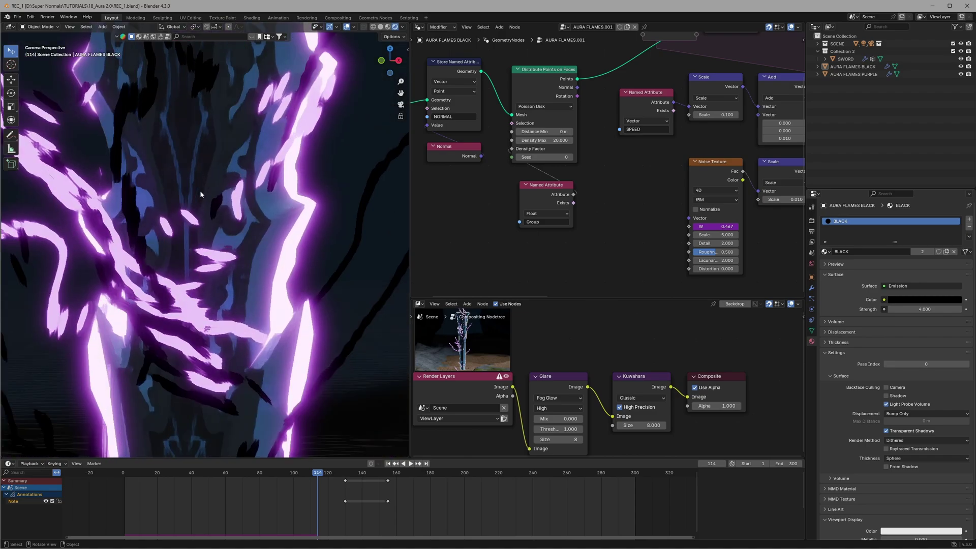
left_click_drag(562, 298, 564, 196)
scroll(556, 320, "down", 1)
middle_click_drag(556, 321, 555, 299)
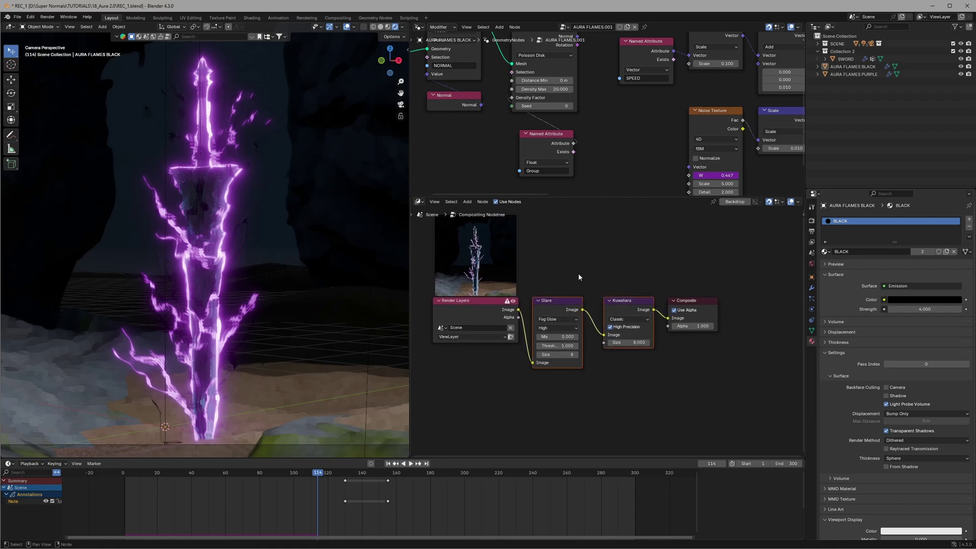
left_click(811, 242)
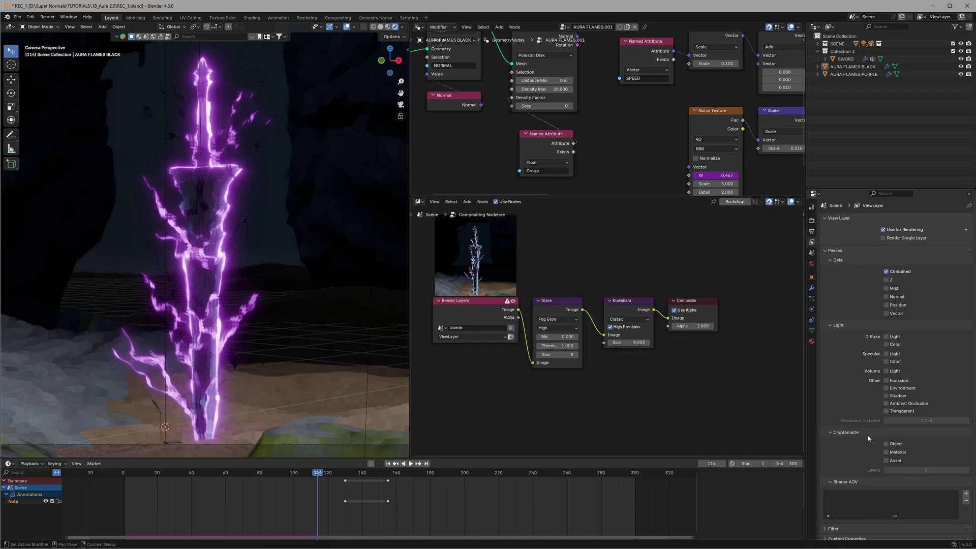
left_click(886, 444)
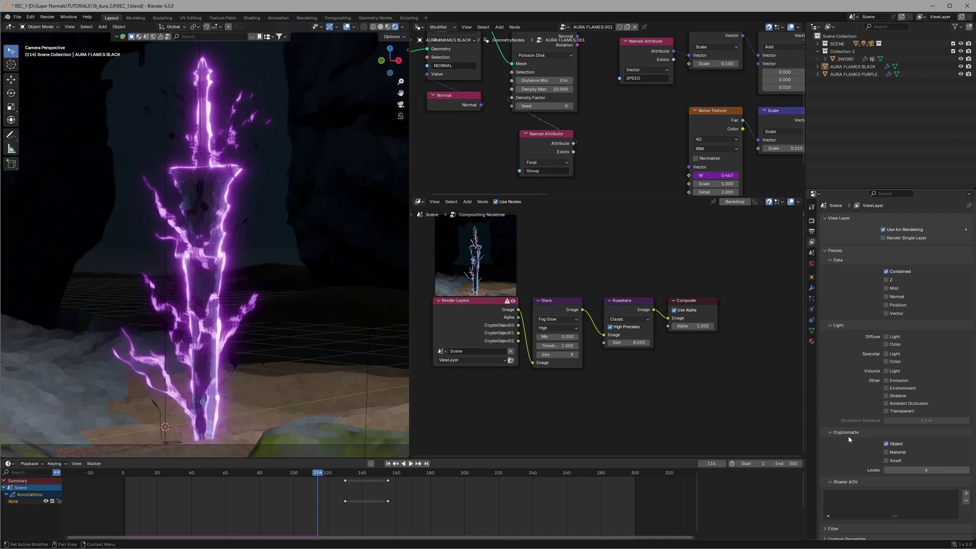
- Add a Cryptomatte node below the Glare node and connect the Render Layers' CryptoObject00 output to its Image input
key("g")
left_click(553, 330)
left_click(607, 336)
scroll(608, 333, "up", 4)
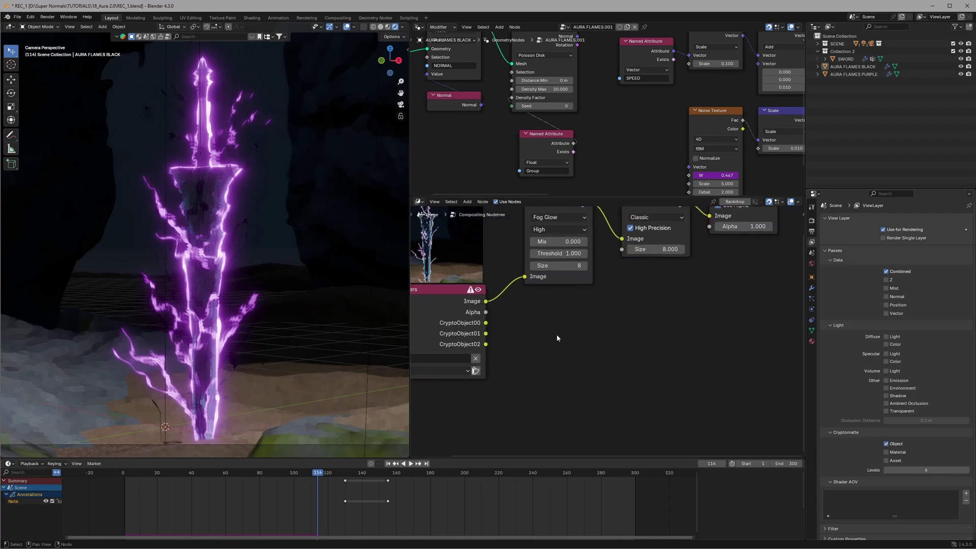
middle_click_drag(551, 332, 567, 346)
key("shift+a")
left_click(565, 328)
type("cryb")
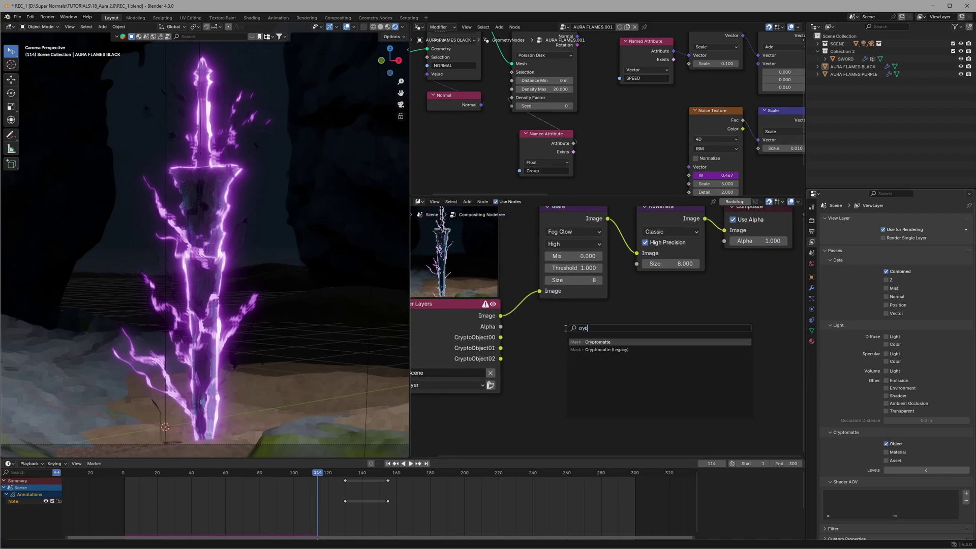
type("t")
key("Return")
left_click(573, 328)
left_click_drag(500, 337, 539, 434)
middle_click_drag(687, 408, 693, 377)
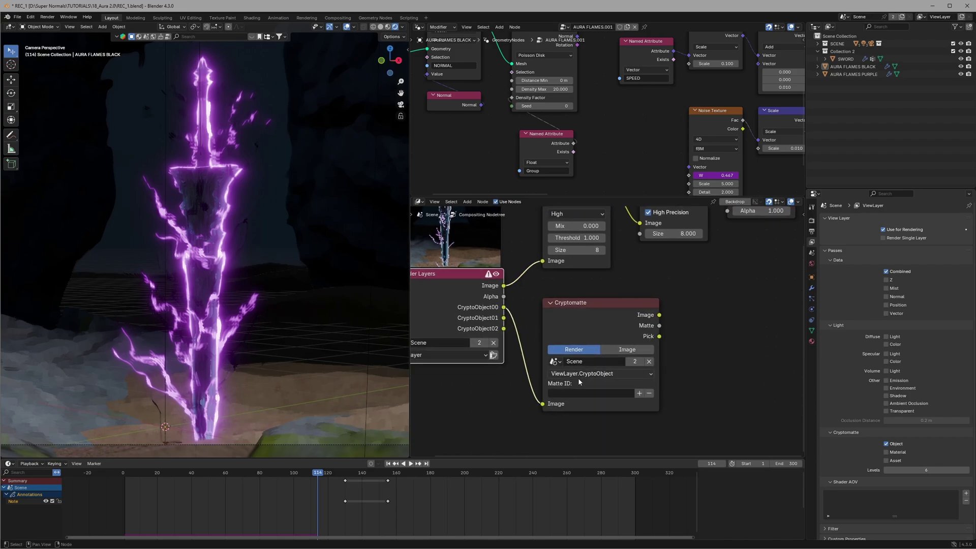
- Pick the sword in the viewport as the Cryptomatte node's Matte ID
scroll(579, 383, "up", 1)
left_click(642, 399)
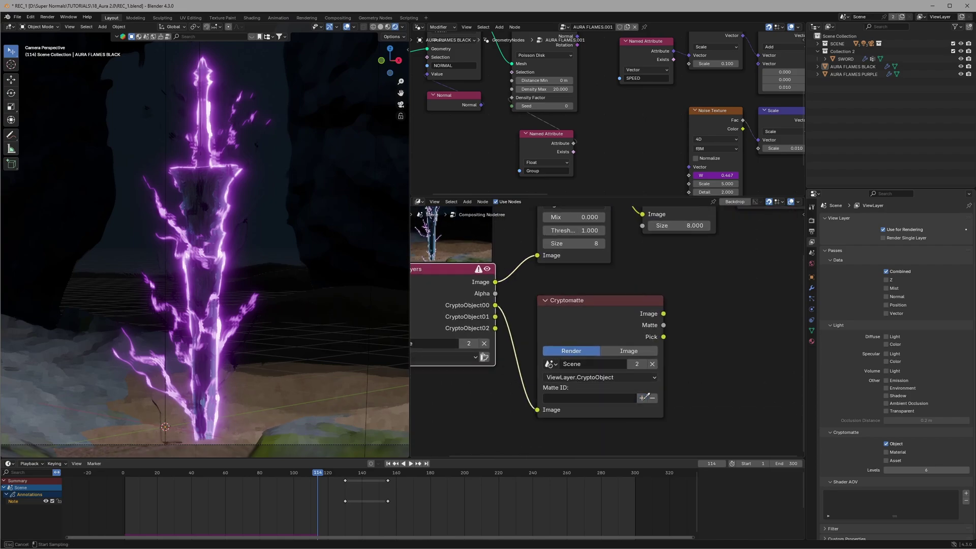
left_click(208, 182)
scroll(593, 325, "down", 2)
middle_click_drag(592, 325, 561, 342)
mouse_move(561, 343)
left_mouse_down()
mouse_move(564, 351)
mouse_move(549, 333)
mouse_move(550, 343)
left_mouse_up()
- Preview the Cryptomatte's Matte output through a Viewer node, then delete the Viewer
left_click(575, 337, "ctrl+shift")
left_click(574, 336, "ctrl+shift")
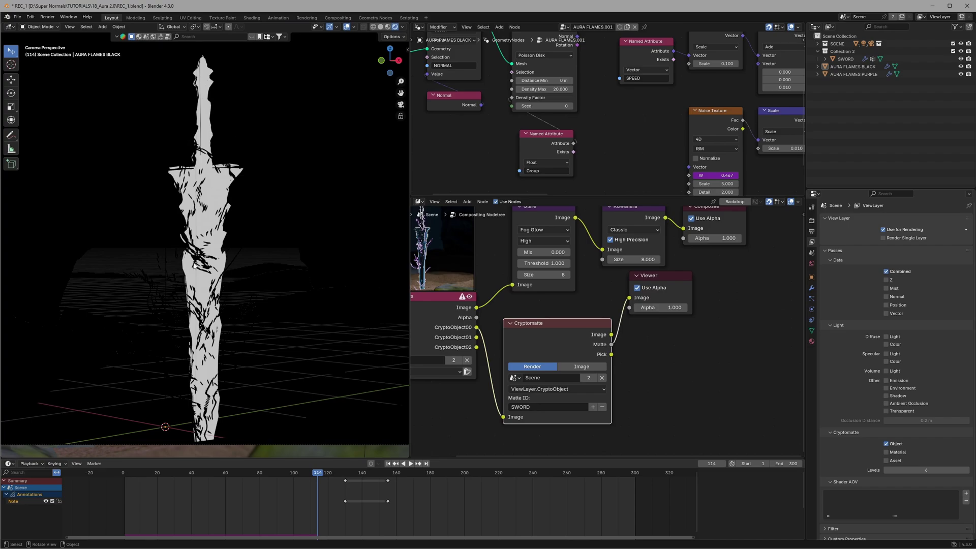
left_click_drag(656, 280, 728, 328)
left_click_drag(544, 330, 562, 358)
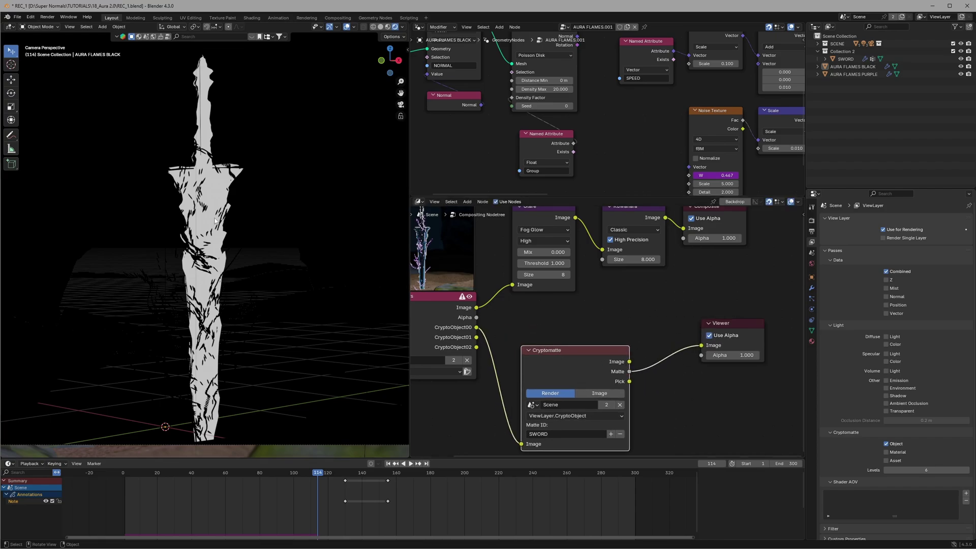
middle_click_drag(731, 356, 701, 377)
left_click(702, 346)
key("x")
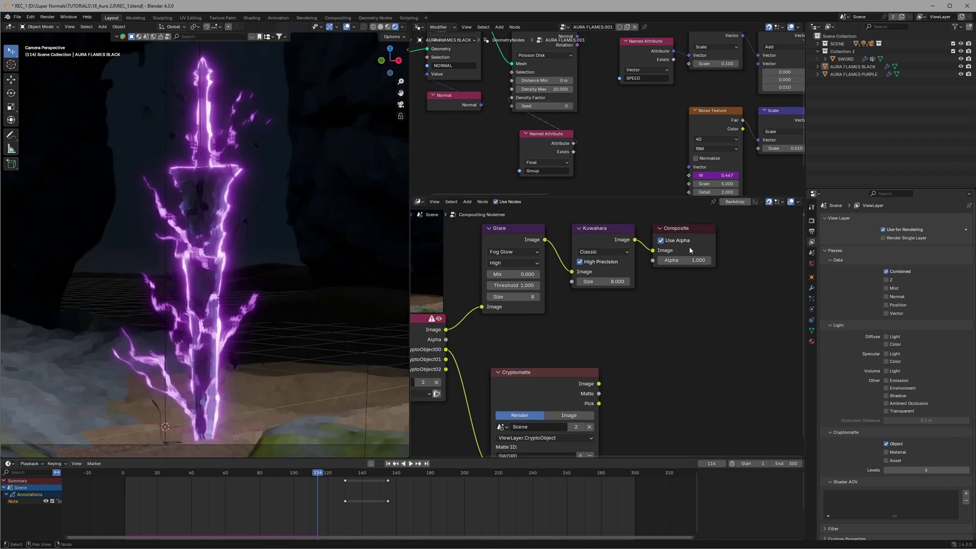
- Move the Composite node aside and add a Mix color node between it and the Kuwahara and Cryptomatte nodes
left_click_drag(688, 246, 769, 301)
left_click(644, 302)
key("shift+a")
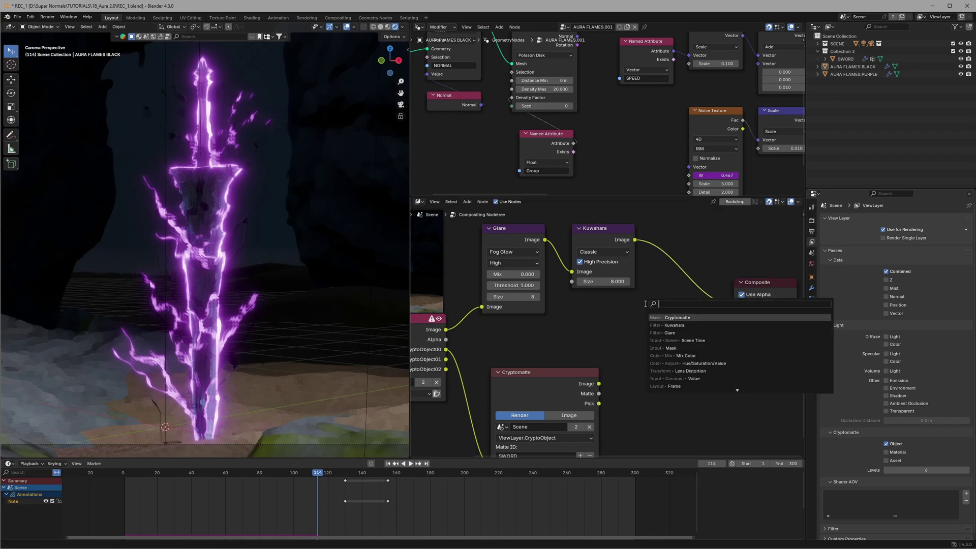
type("mix")
key("Return")
left_click(688, 319)
left_click_drag(689, 319, 697, 319)
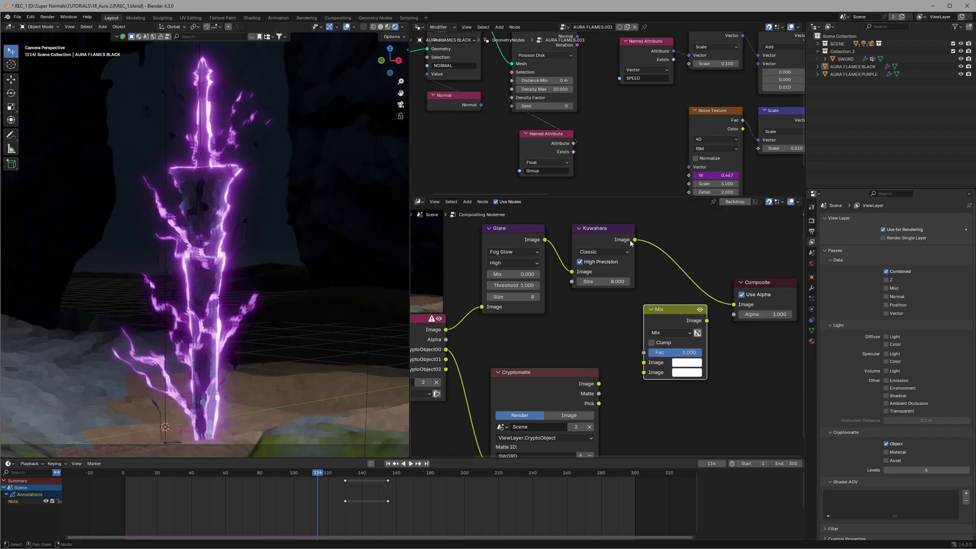
- Mix the Kuwahara output with the raw Render Layers image, using the Cryptomatte Matte as factor, and feed the result into Composite
left_click_drag(635, 240, 644, 363)
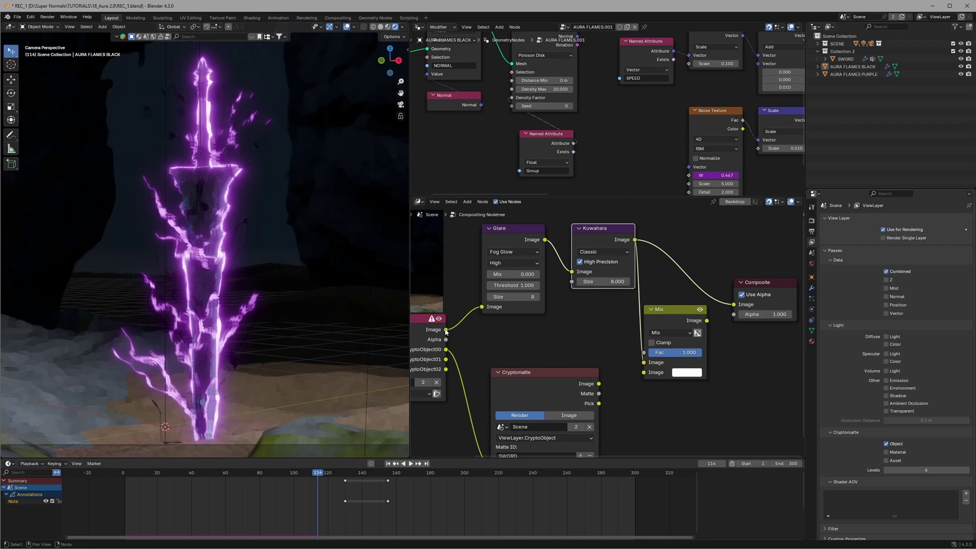
left_click_drag(446, 331, 644, 353)
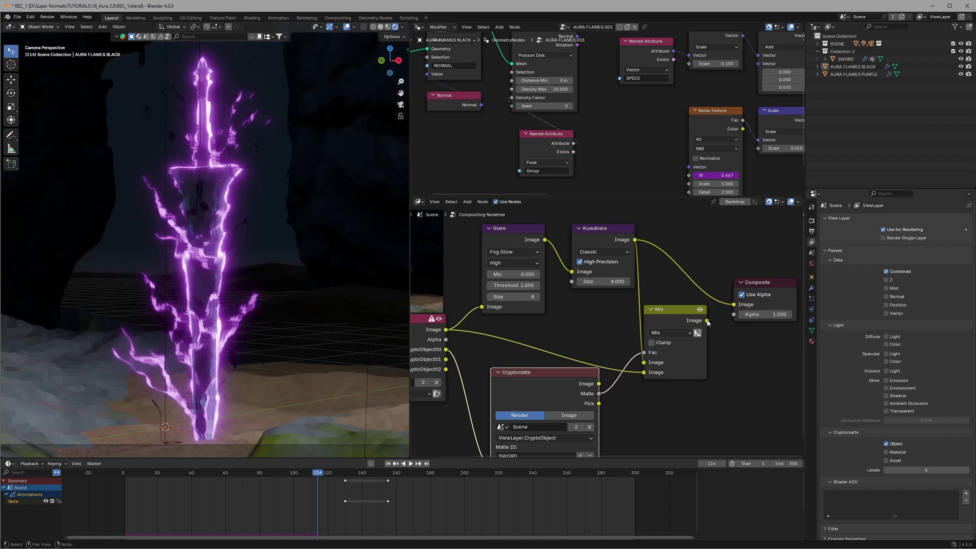
left_click_drag(707, 320, 733, 304)
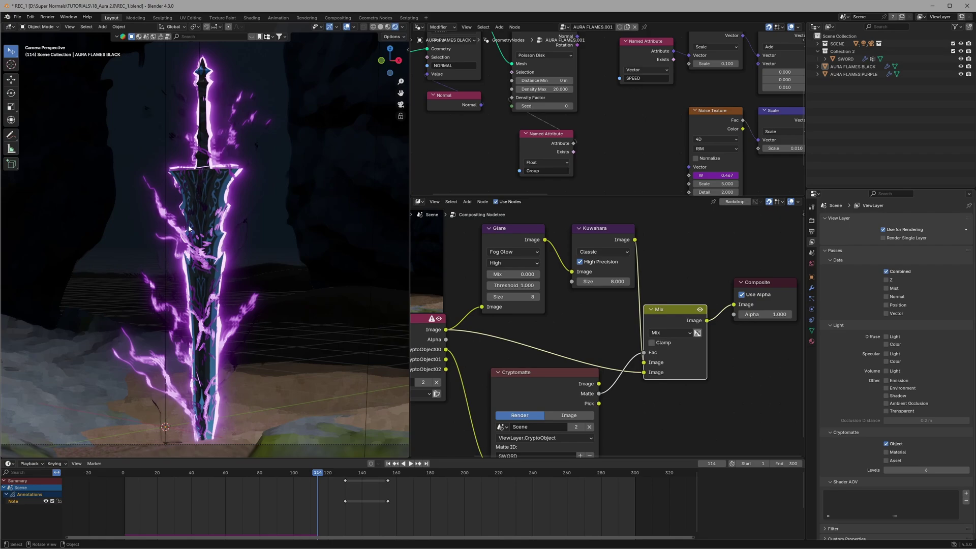
- Space out the Cryptomatte, Mix, Composite and Render Layers nodes to make room for more nodes
scroll(602, 330, "down", 1)
left_click_drag(554, 370, 554, 402)
left_click_drag(765, 261, 668, 348)
left_click_drag(676, 348, 718, 347)
left_click(601, 328)
middle_click_drag(569, 330, 631, 323)
scroll(625, 319, "up", 1)
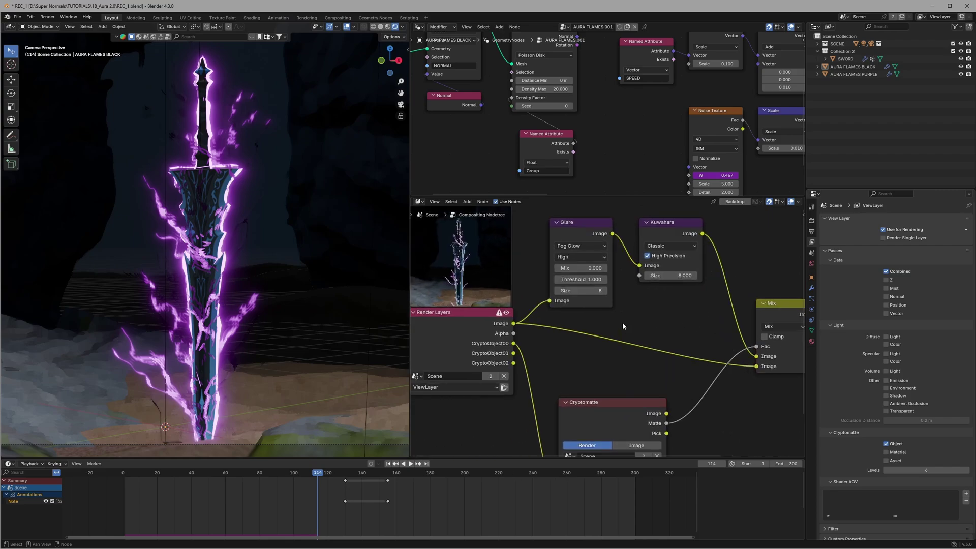
left_click_drag(486, 315, 468, 315)
middle_click_drag(654, 311, 613, 313)
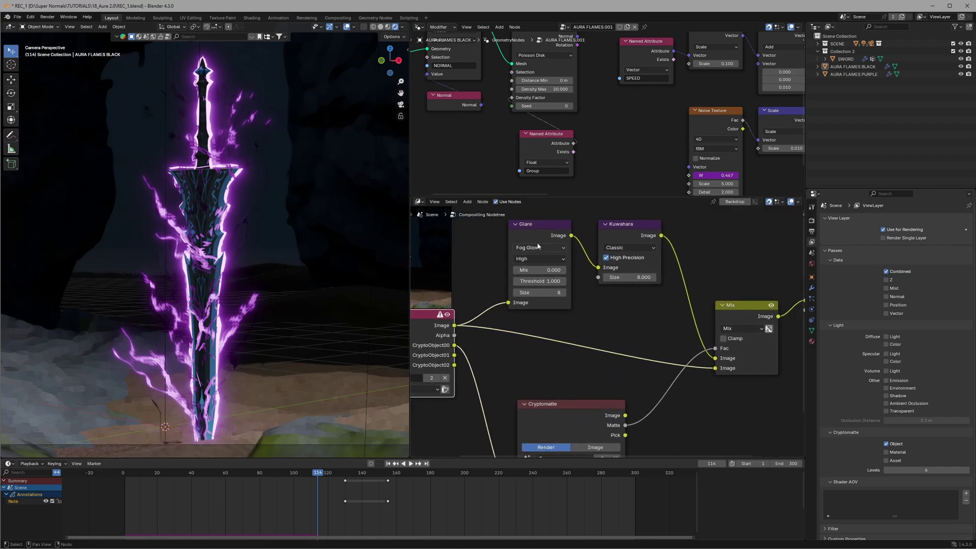
- Duplicate the Fog Glow Glare node and insert the copy on the link from Render Layers to the Mix's second Image input
left_click(536, 240)
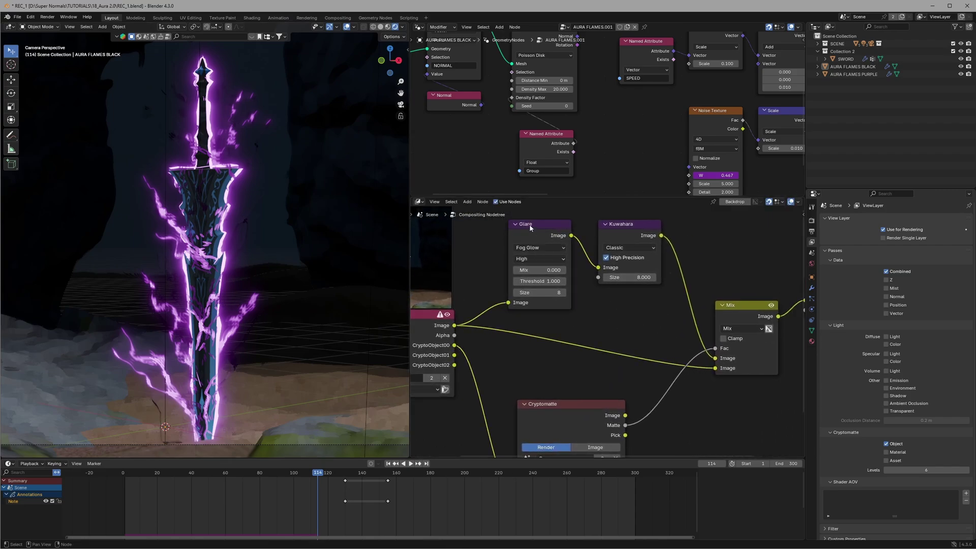
left_click_drag(531, 225, 532, 216)
key("shift+d")
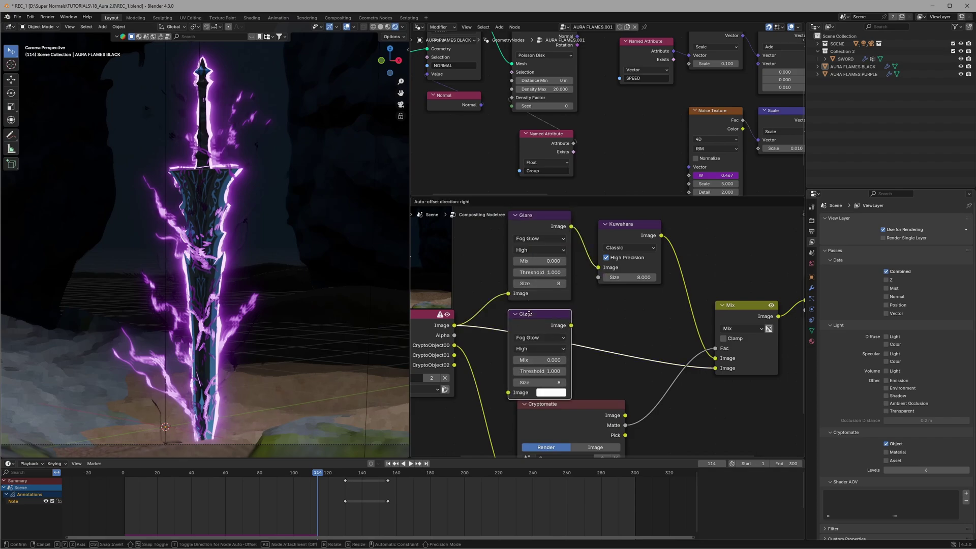
left_click(529, 314)
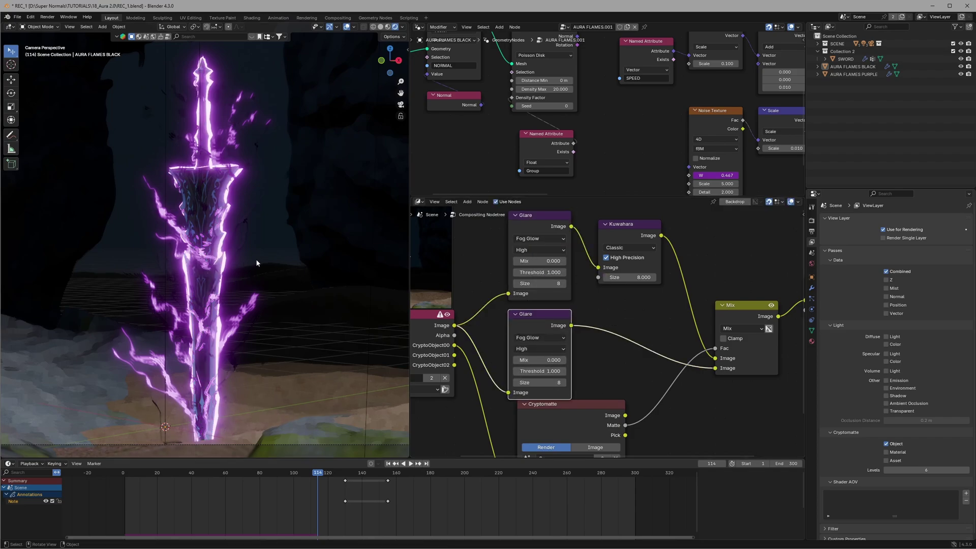
- Duplicate the Kuwahara node and insert the copy between the second Glare node and the Mix node
left_click(649, 233)
key("shift+d")
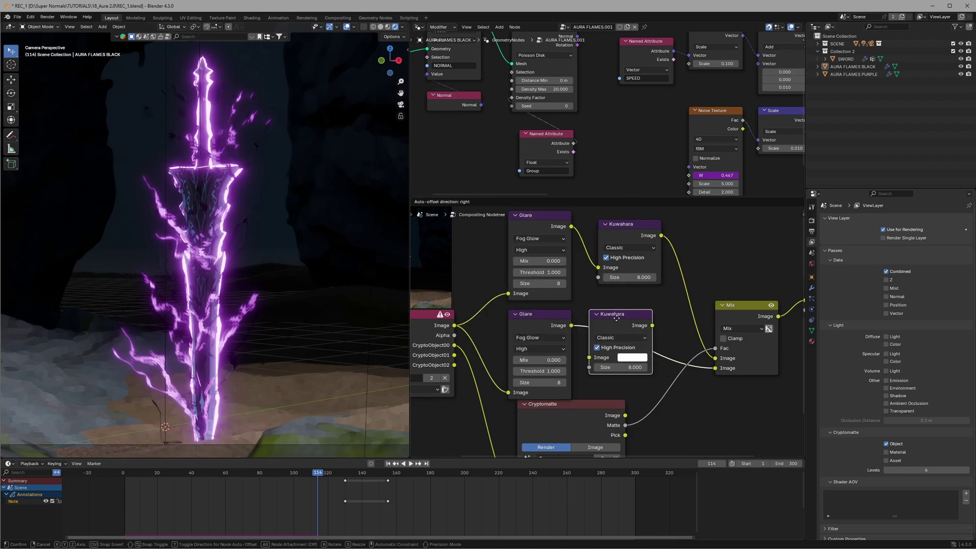
left_click(614, 315)
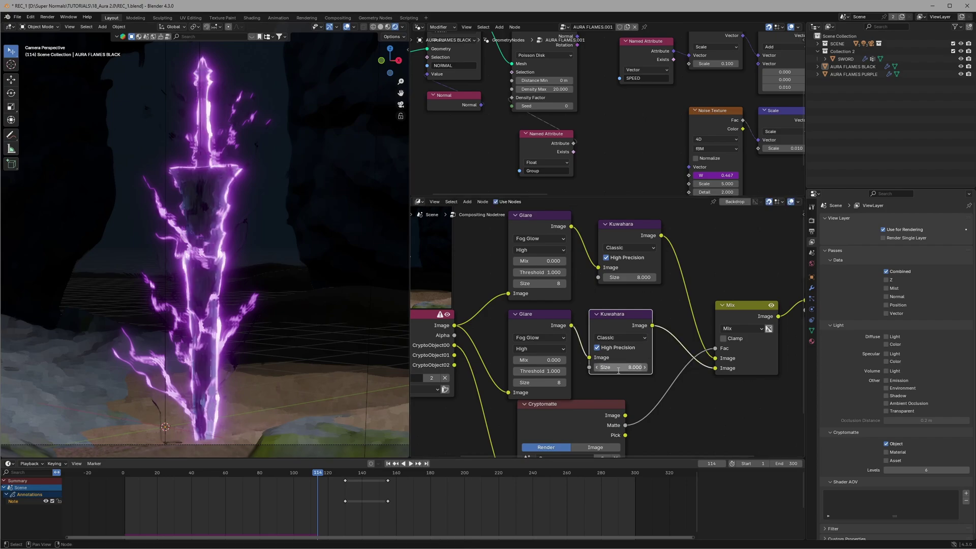
- Set the duplicated Kuwahara node's Size to 2 and save the file
double_click(622, 367)
type("2")
key("Return")
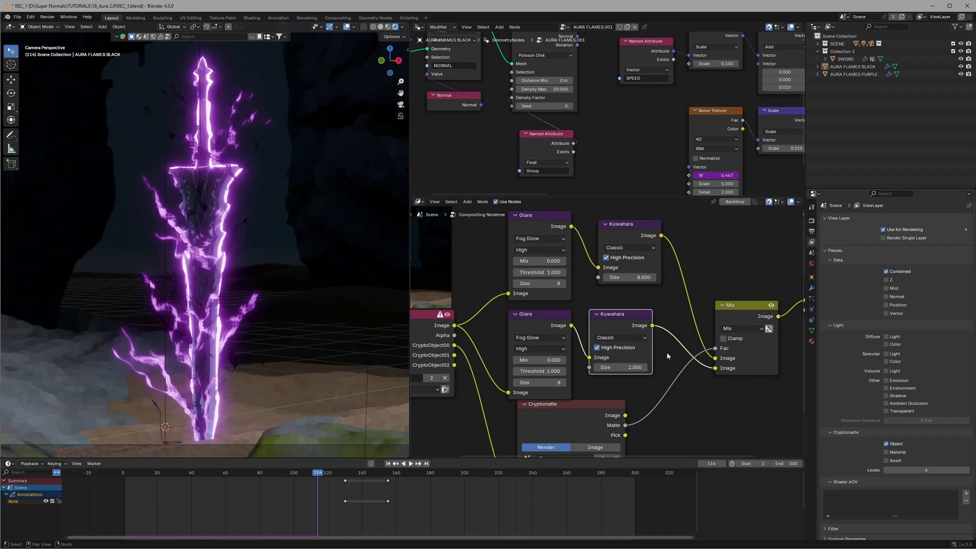
key("ctrl+s")
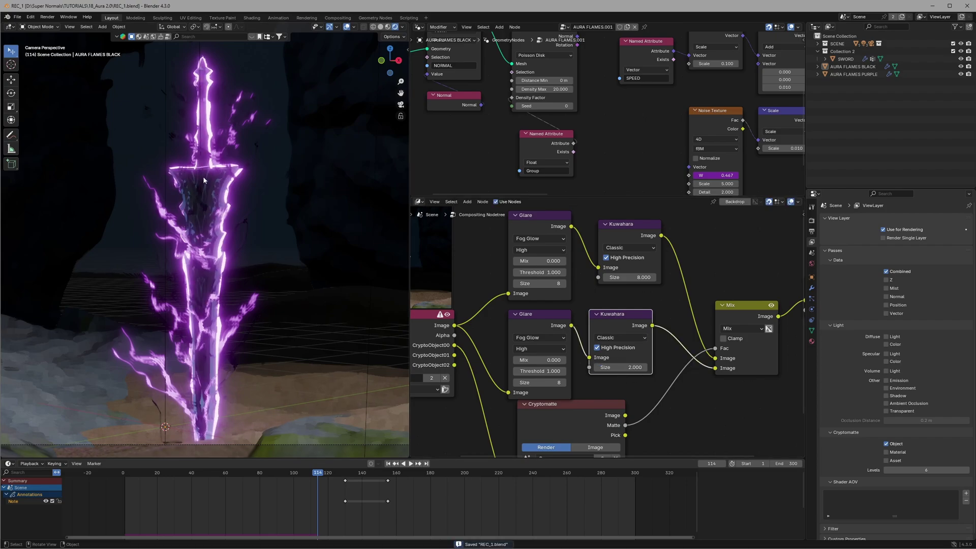